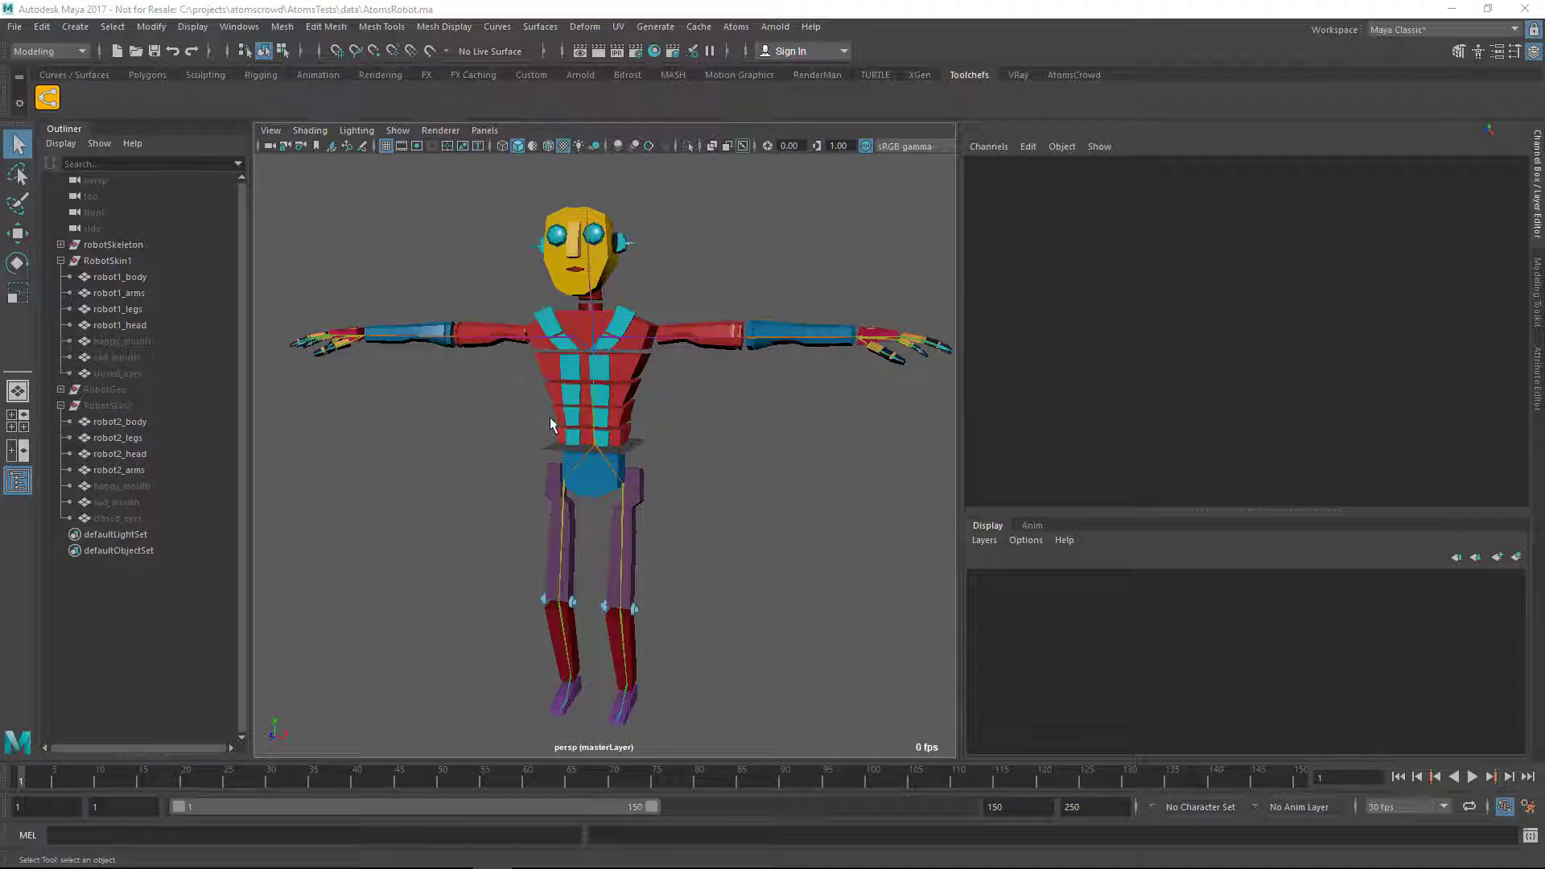
# Step: Inspect the blend shape targets of the robot1_head mesh in blendShape4, including closed_eyes
pyautogui.click(561, 278)
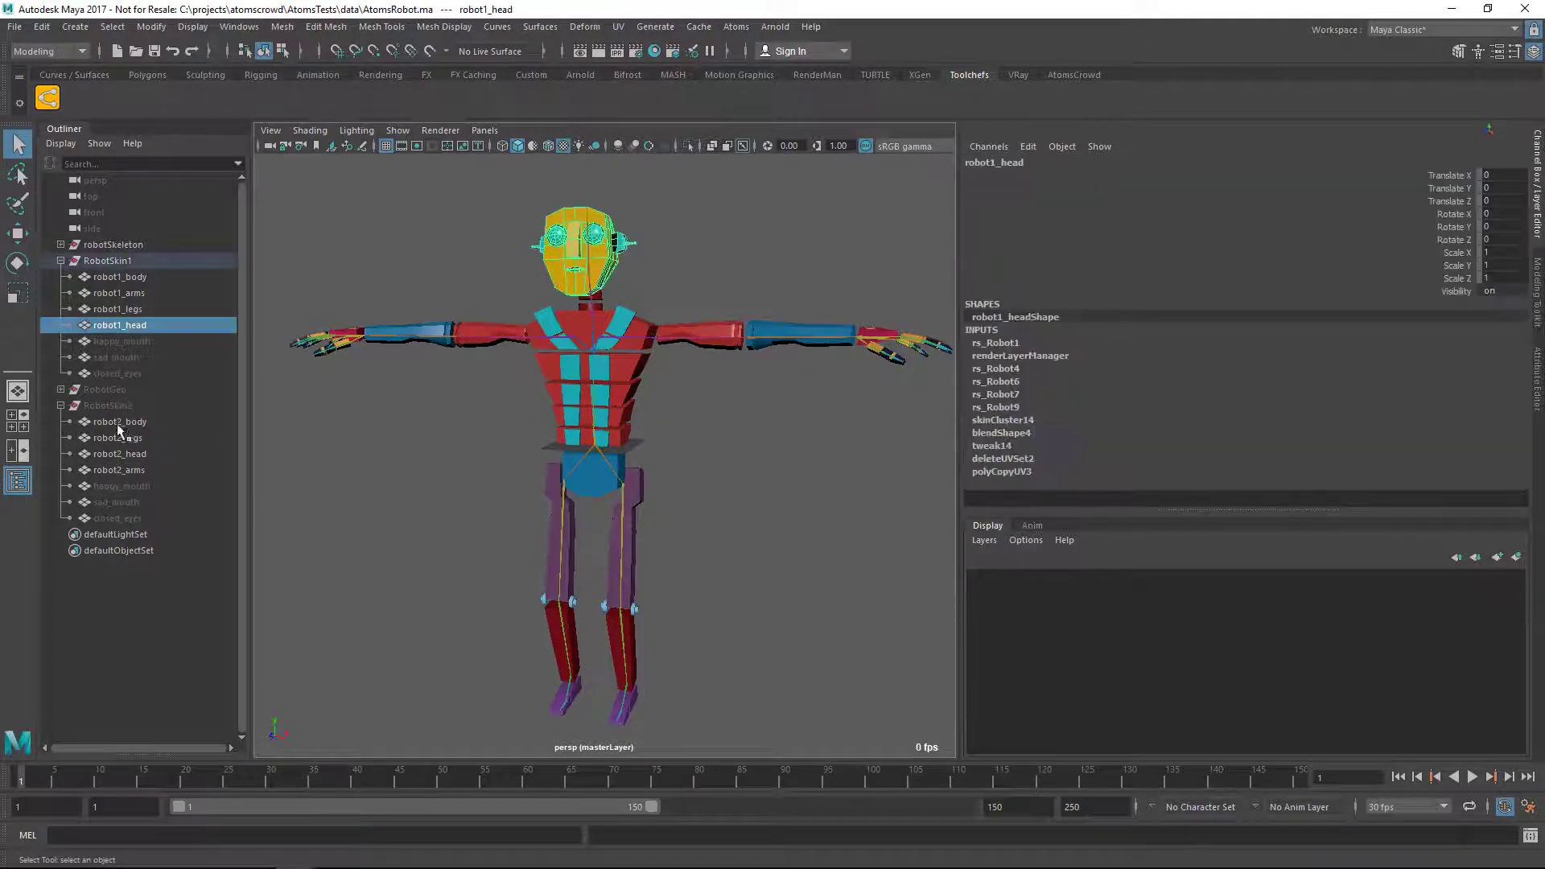
pyautogui.click(1000, 433)
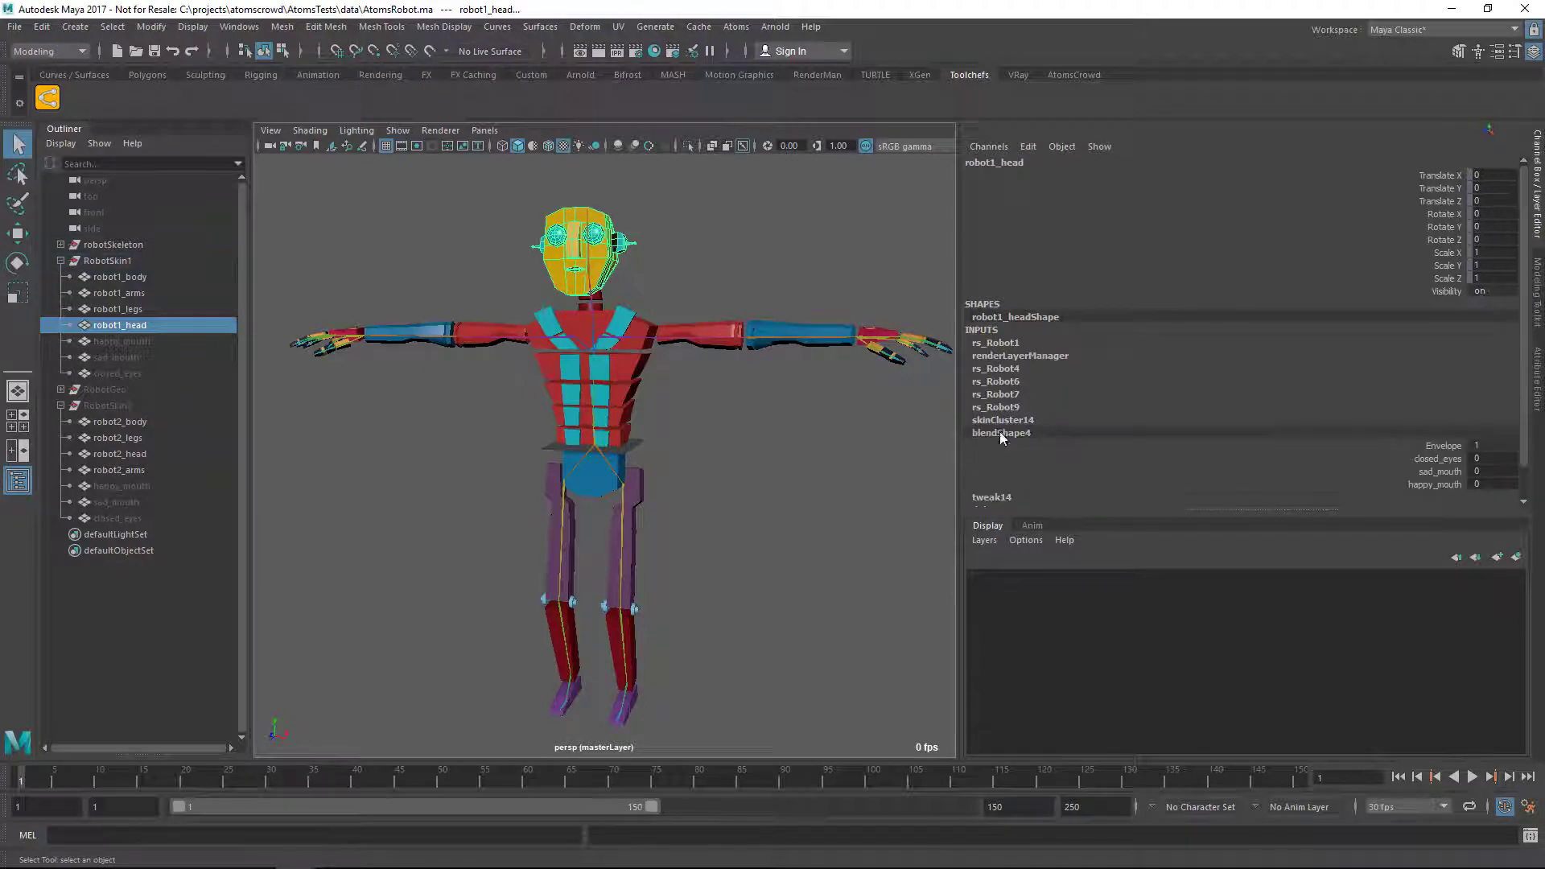
pyautogui.scroll(-1, 1303, 408)
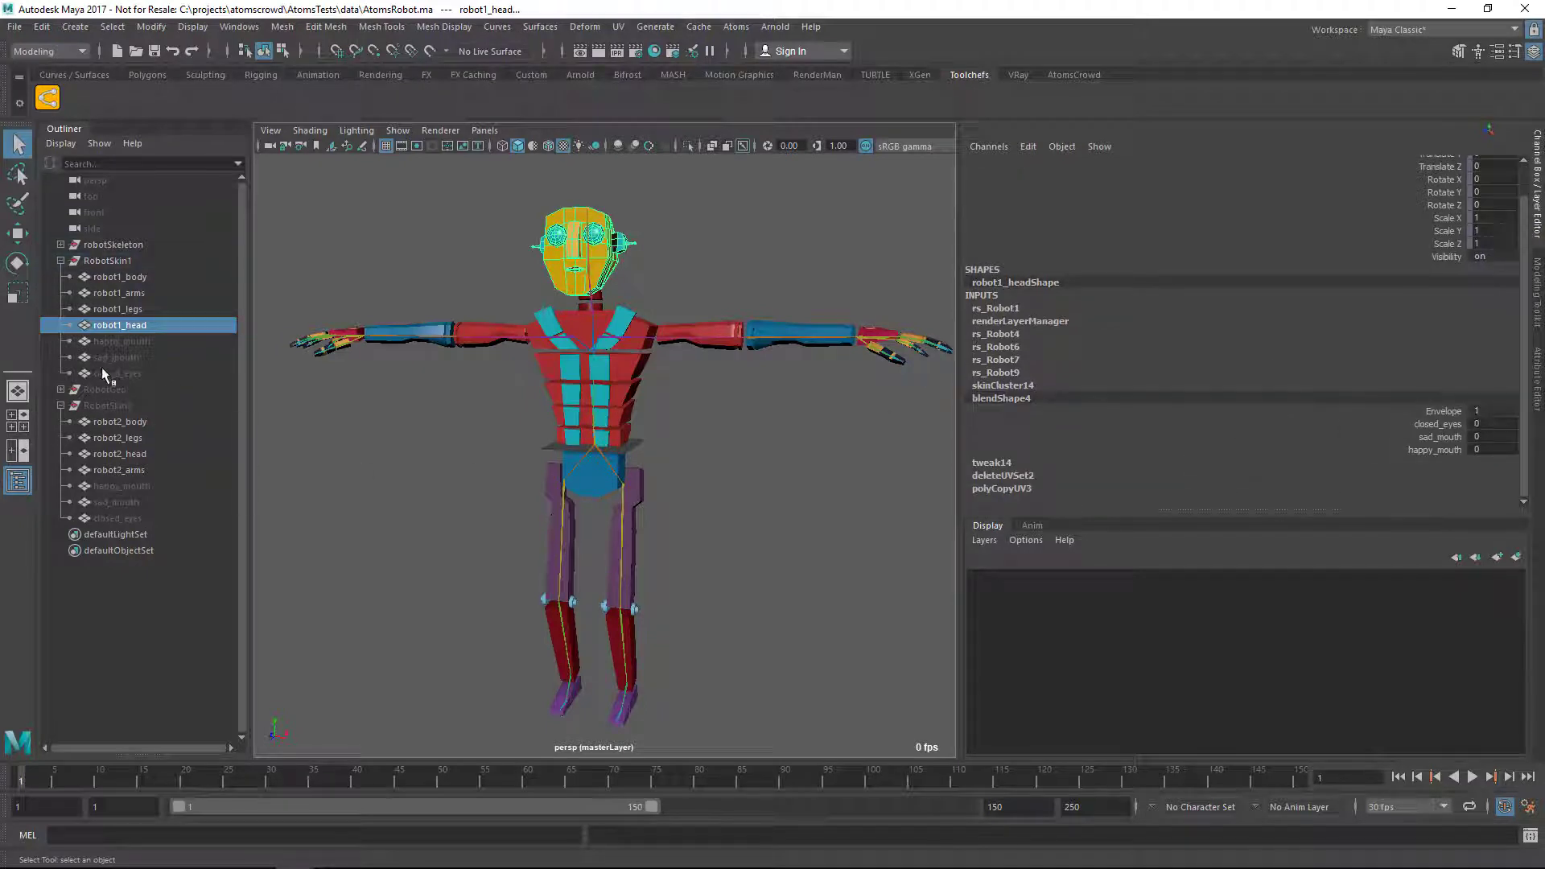
pyautogui.click(1456, 426)
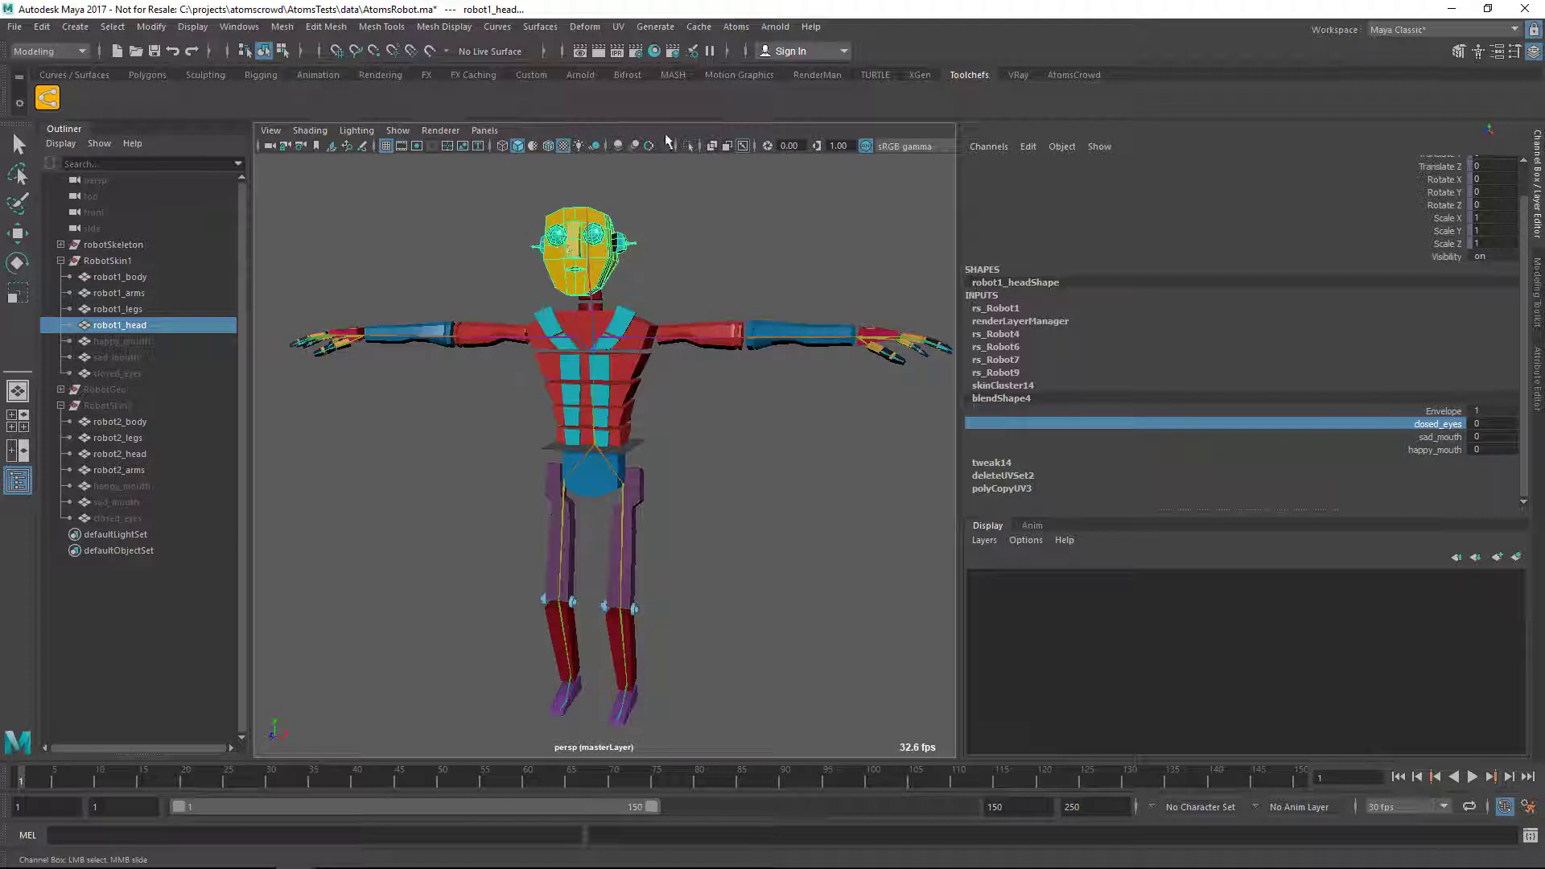
# Step: Set up the Atoms Variations Builder with agent type atomsRobot, variation file variations/robot.json and skeleton file configs/robot.atomsskel from the atomsDemo project
pyautogui.click(745, 28)
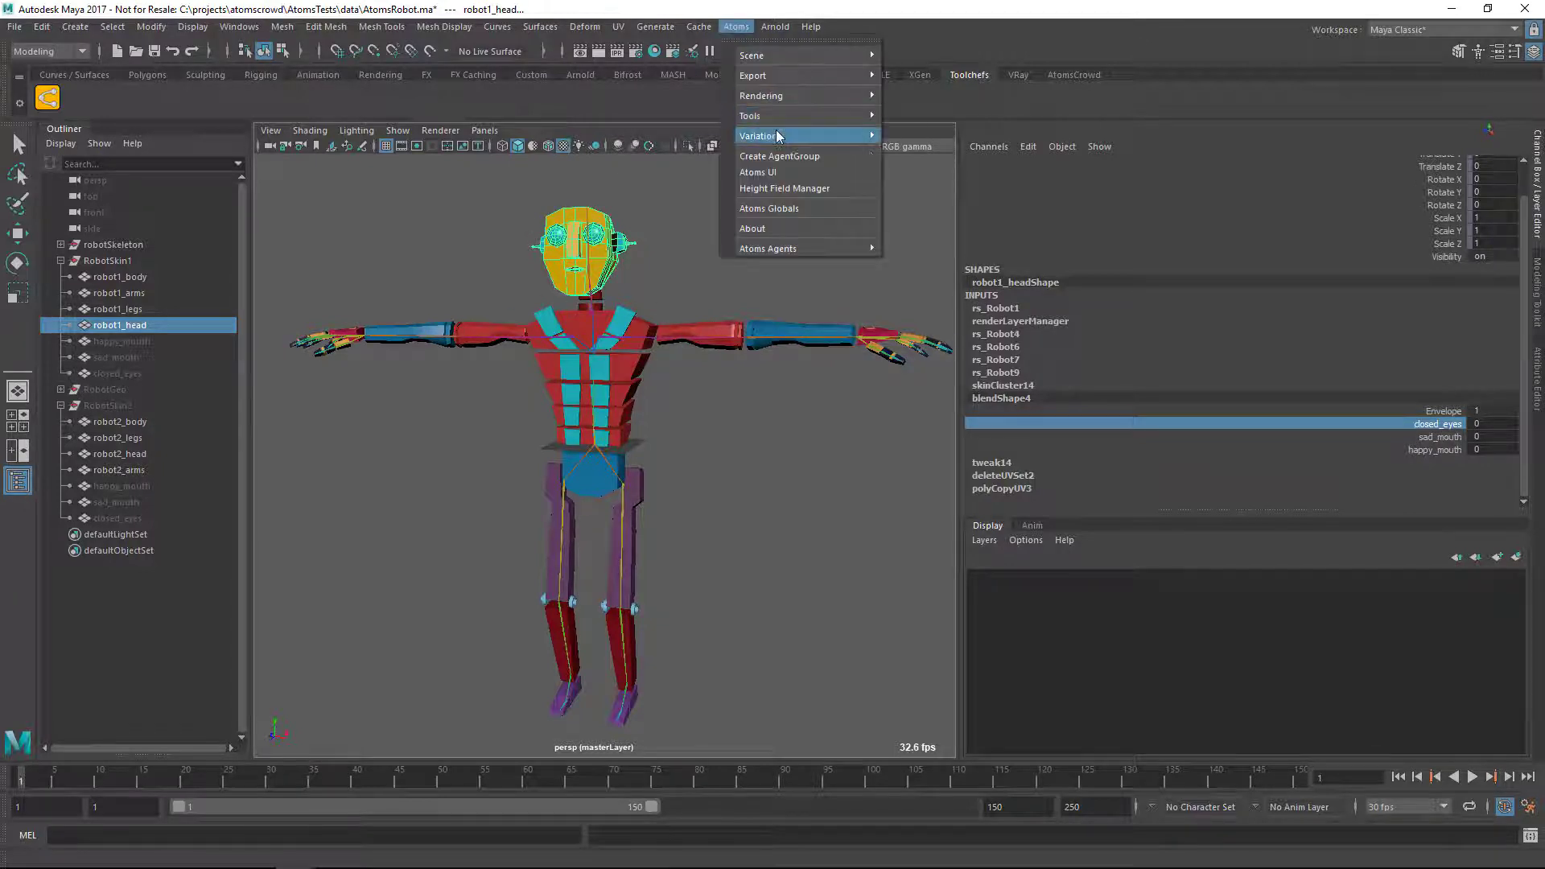
pyautogui.moveTo(780, 136)
pyautogui.click(978, 158)
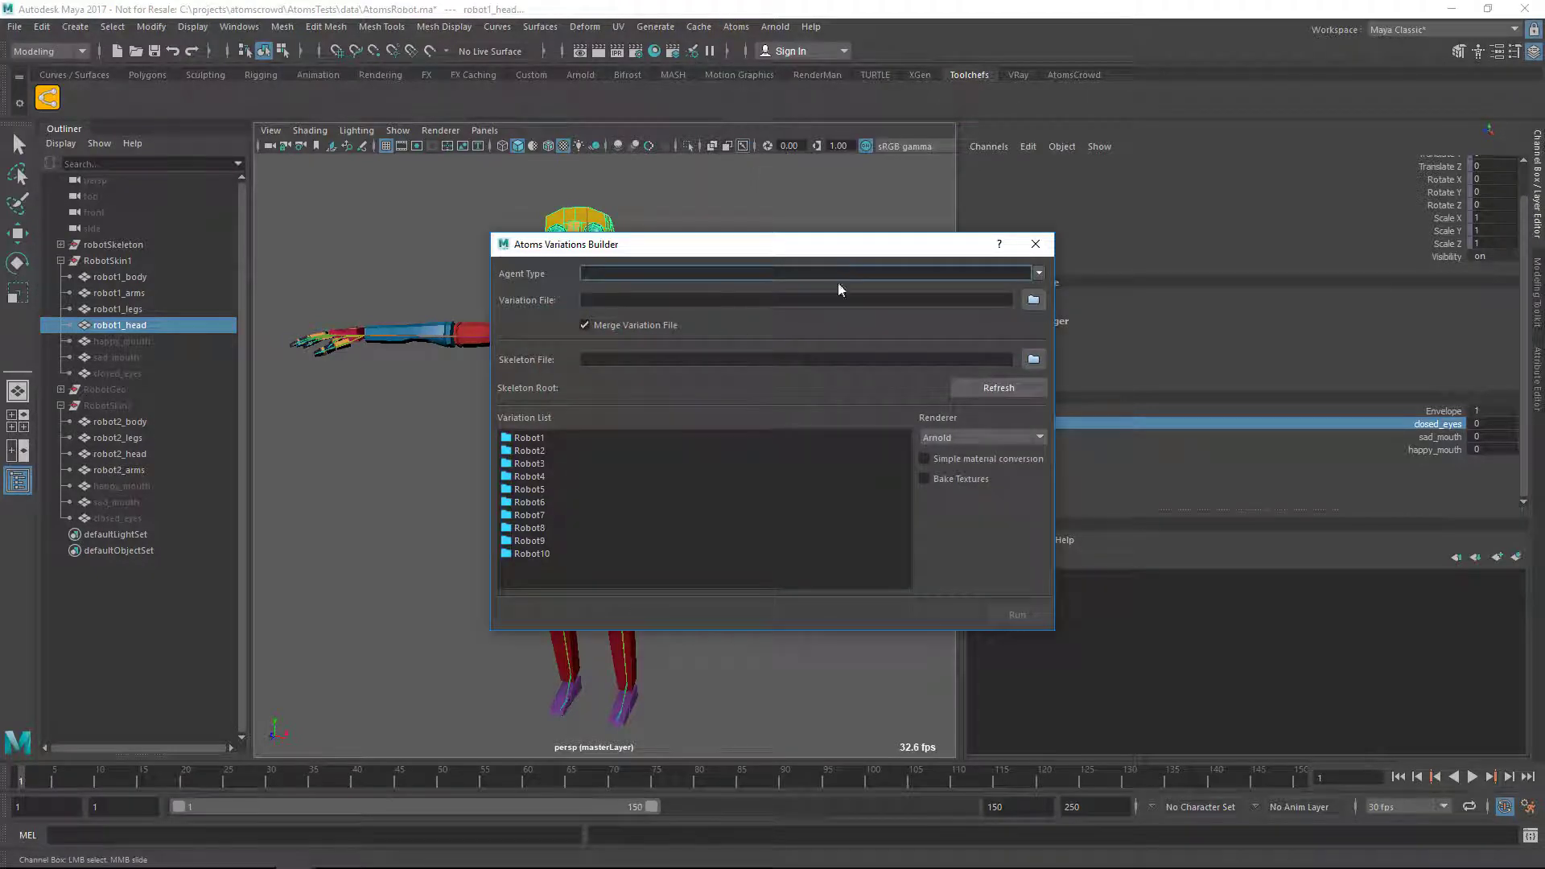
pyautogui.write('atomsRobot')
pyautogui.click(1034, 300)
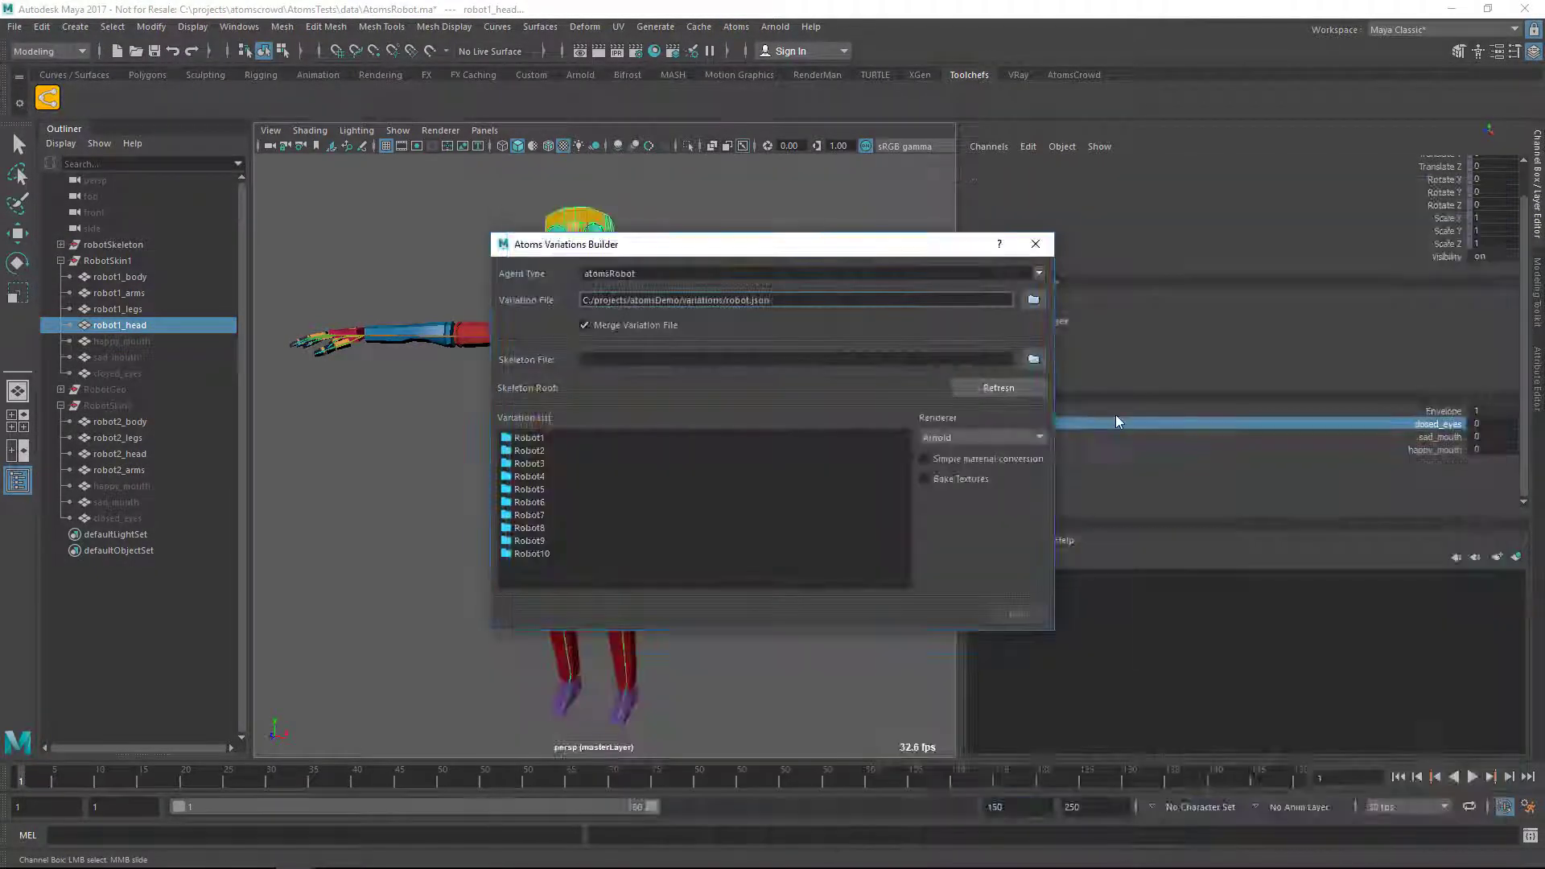
pyautogui.click(1033, 359)
pyautogui.doubleClick(687, 359)
pyautogui.doubleClick(701, 292)
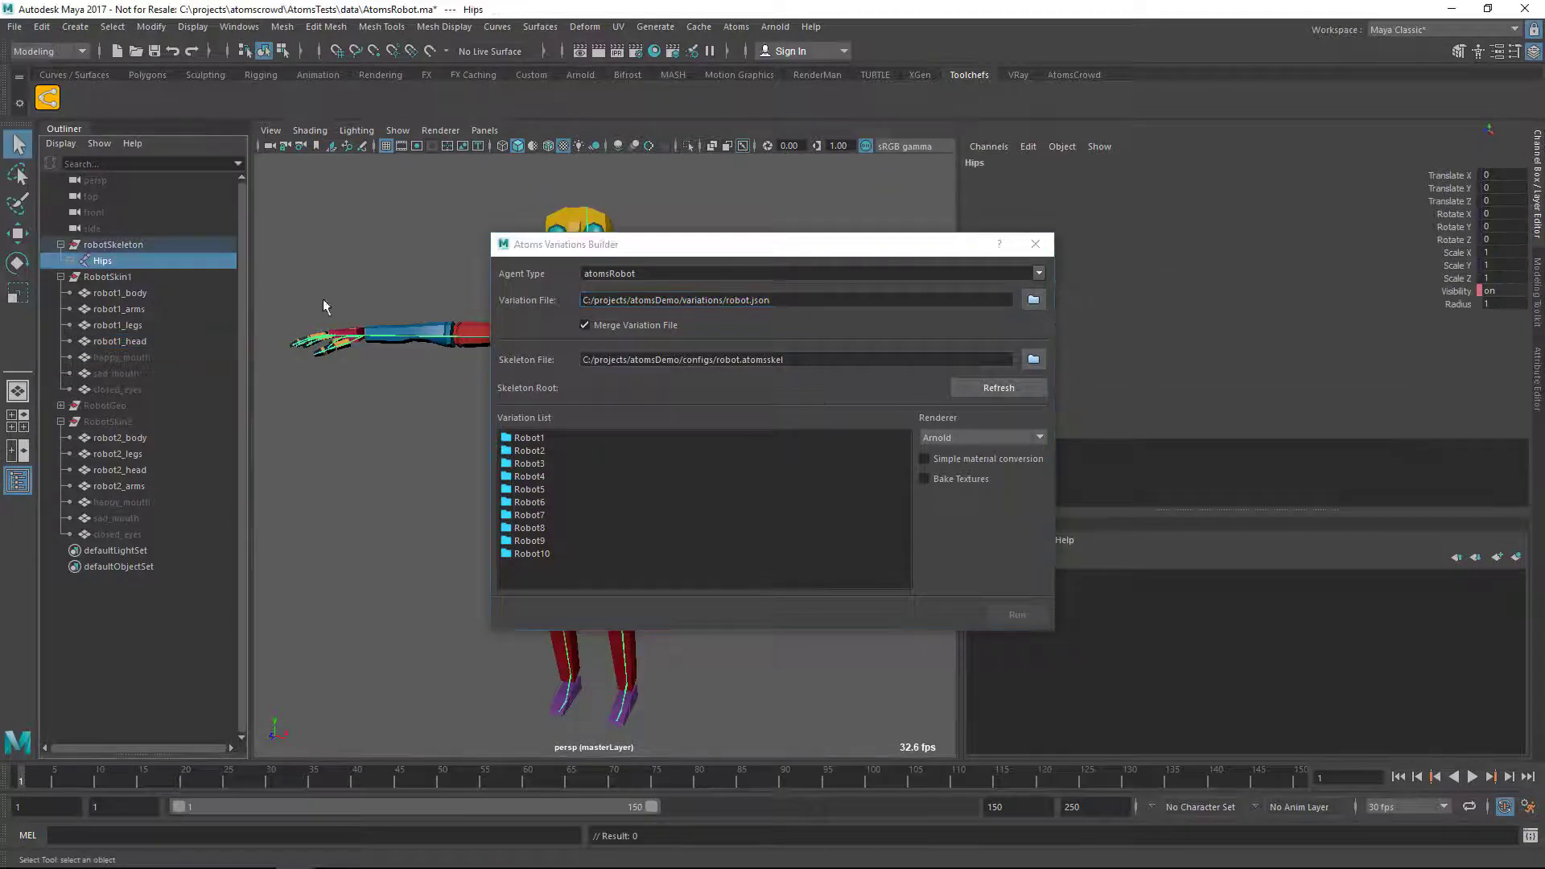
# Step: Enable simple material conversion and texture baking, run the variation build with Hips as skeleton root, and close the builder
pyautogui.click(925, 459)
pyautogui.click(924, 479)
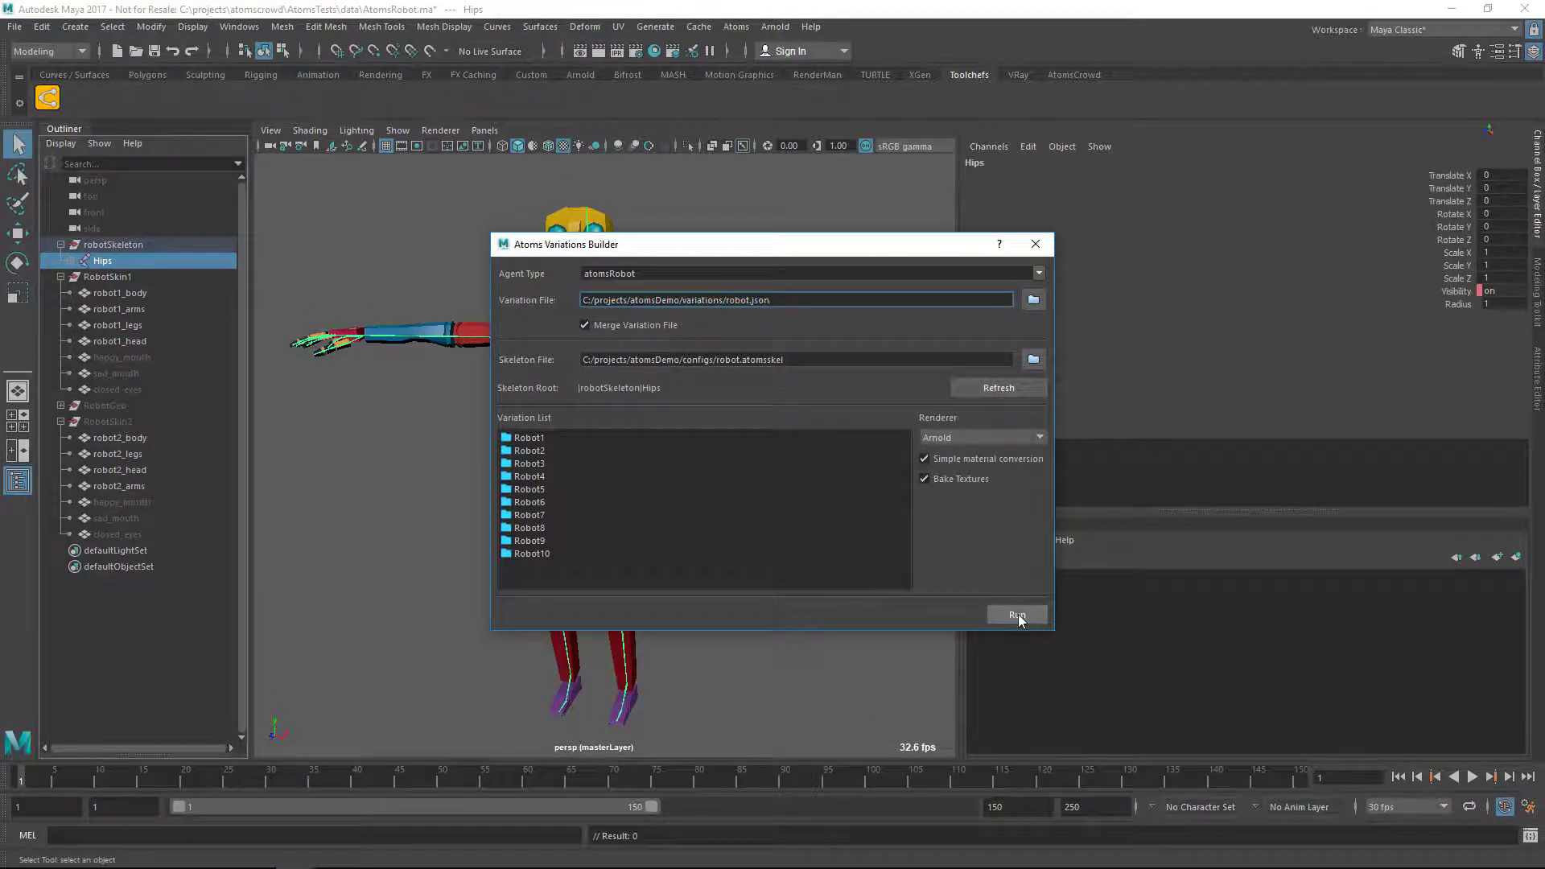
pyautogui.click(1017, 615)
pyautogui.click(785, 461)
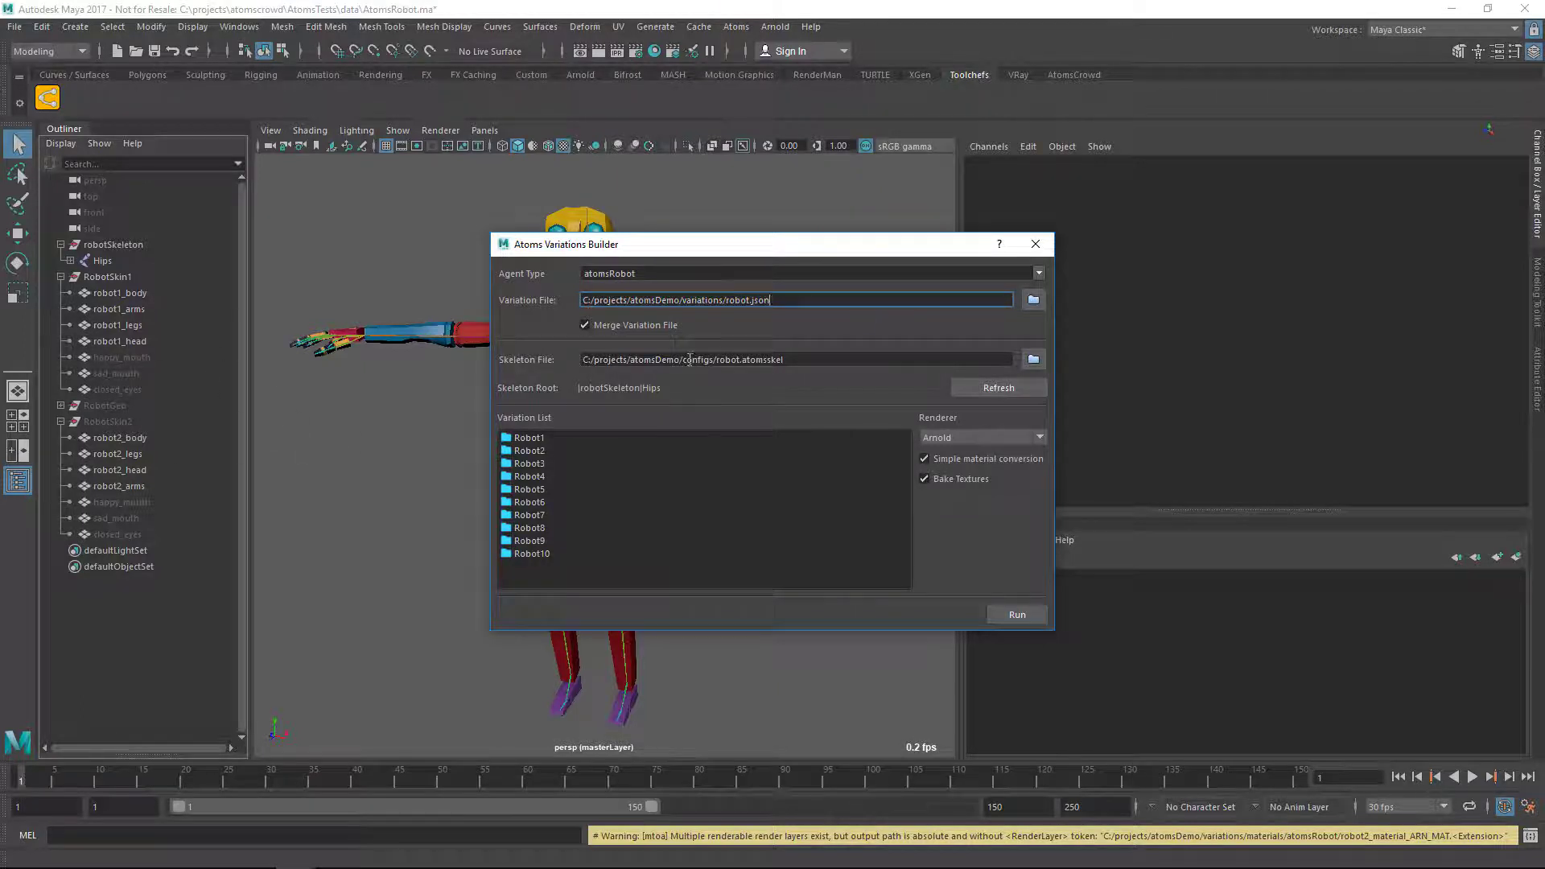
pyautogui.click(1032, 244)
# Step: Start a new scene and create an Atoms agent group, initializing the Atoms scene
pyautogui.click(772, 450)
pyautogui.hotkey('ctrl', 'n')
pyautogui.click(787, 449)
pyautogui.click(736, 27)
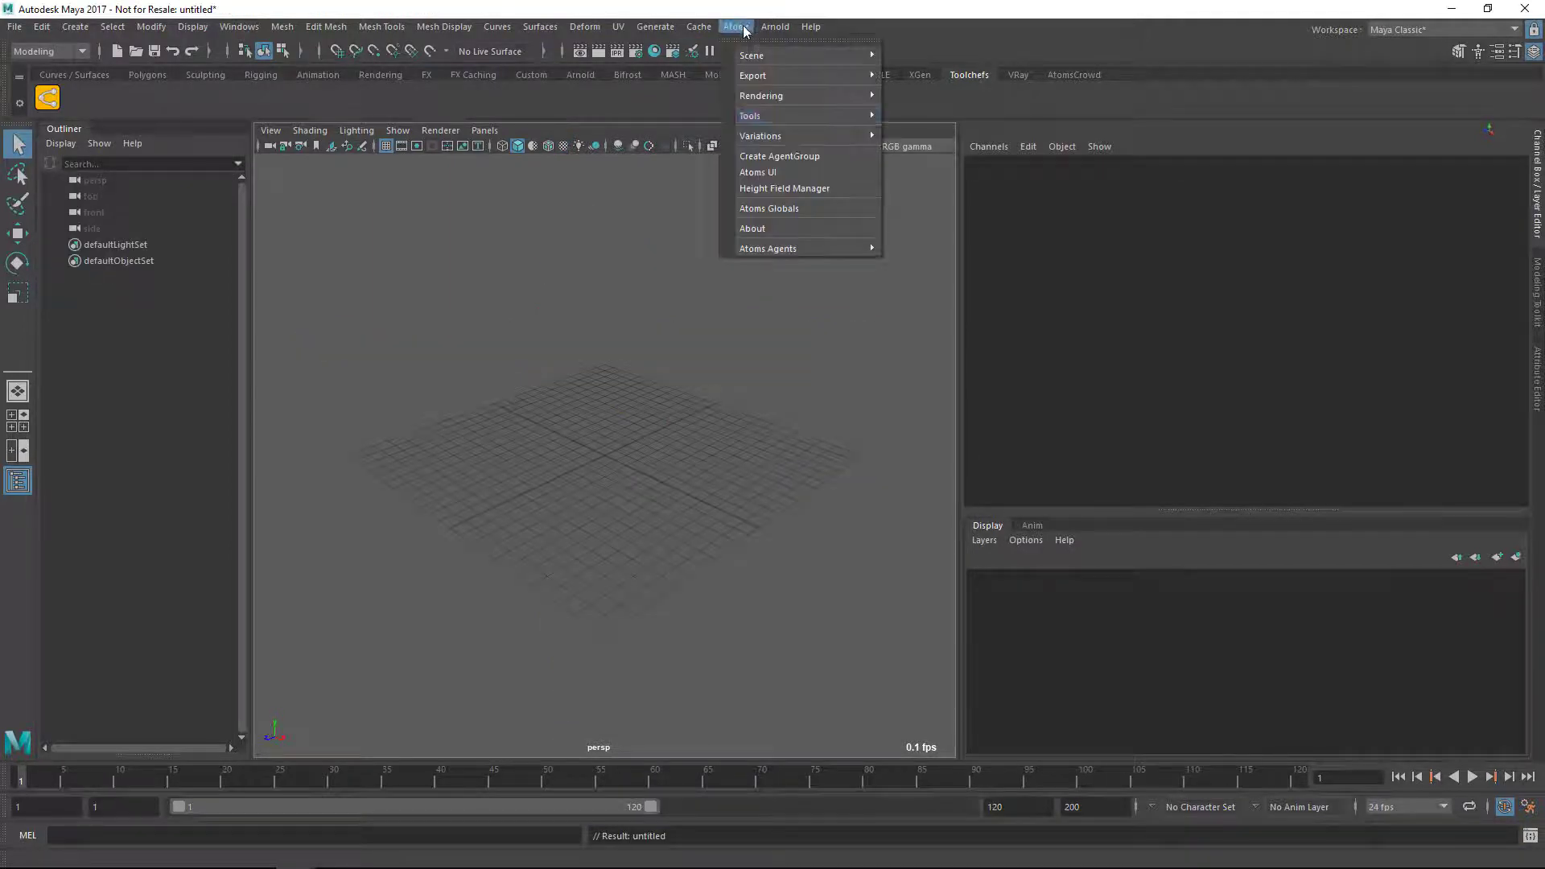
pyautogui.click(820, 156)
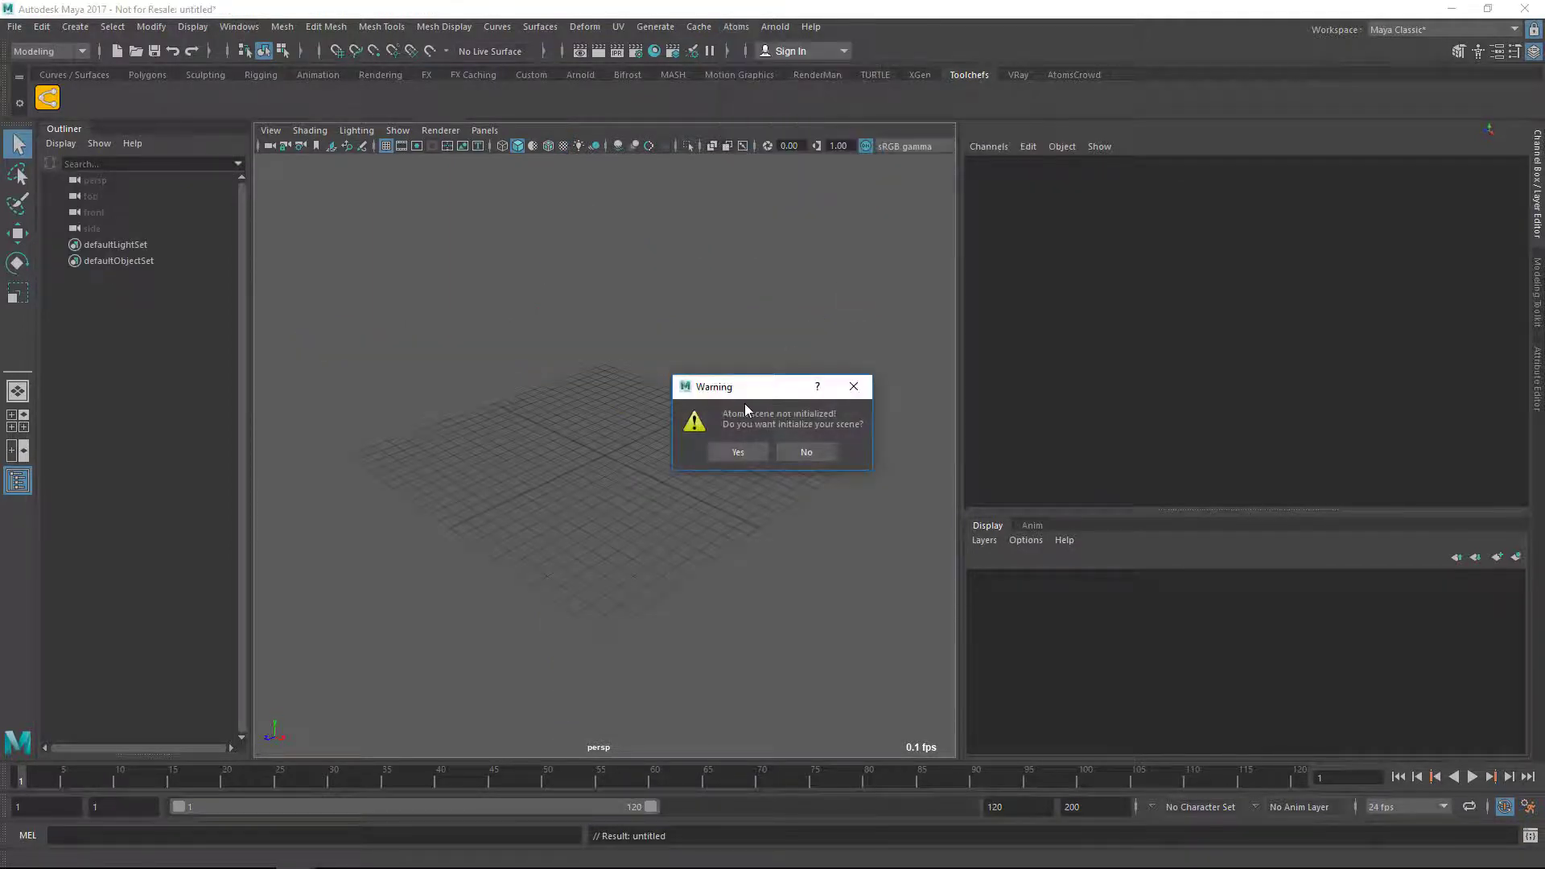
pyautogui.click(738, 452)
# Step: Import the variation file robot.json from the atomsDemo variations folder
pyautogui.click(734, 29)
pyautogui.moveTo(799, 135)
pyautogui.click(954, 197)
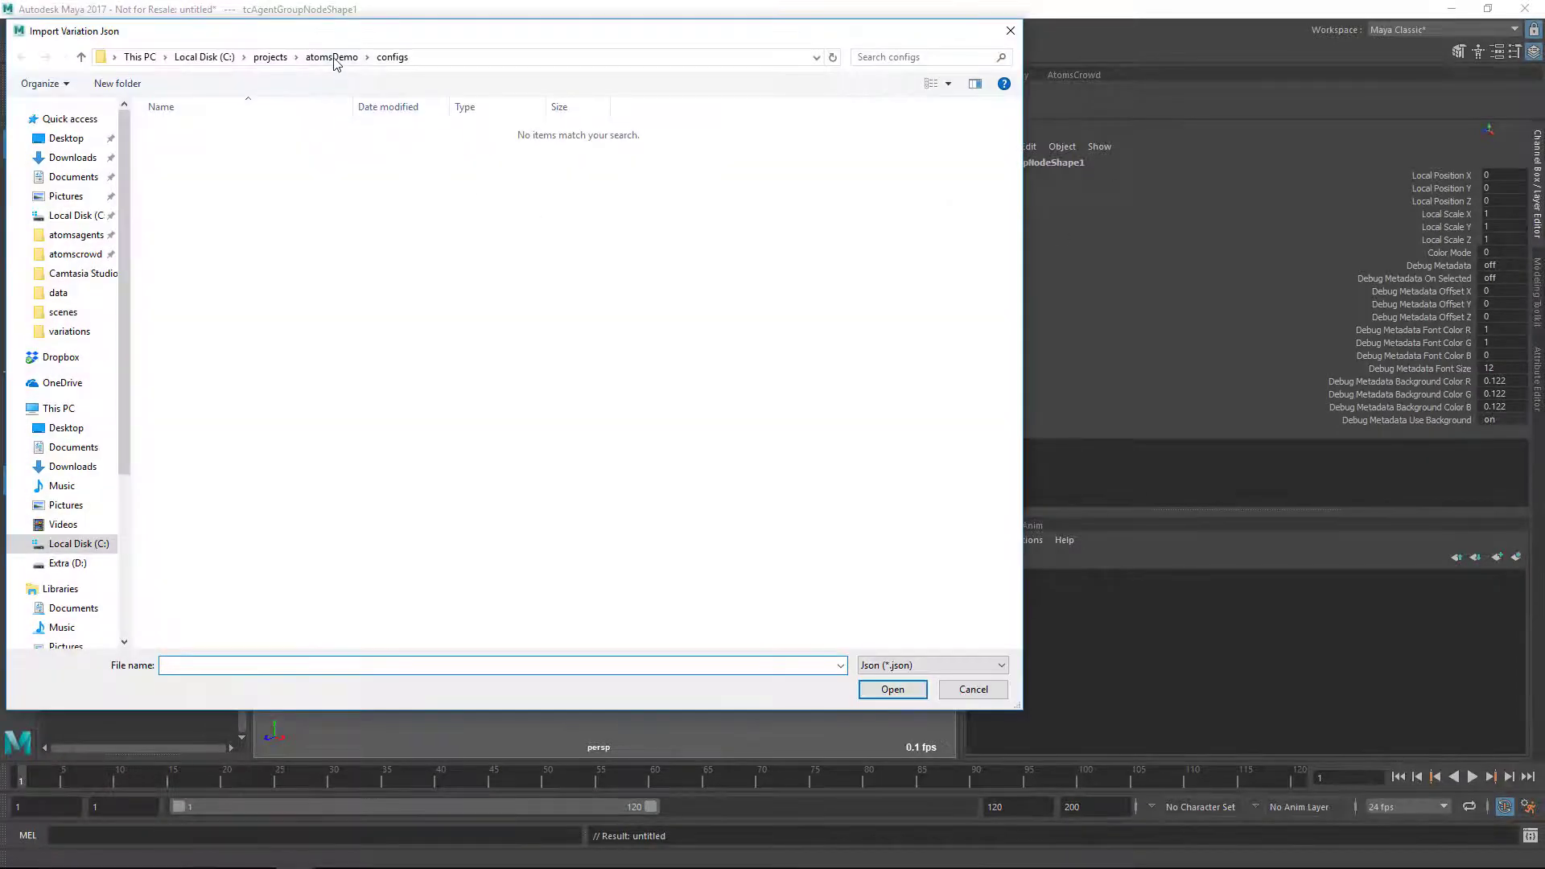
pyautogui.click(331, 57)
pyautogui.doubleClick(185, 536)
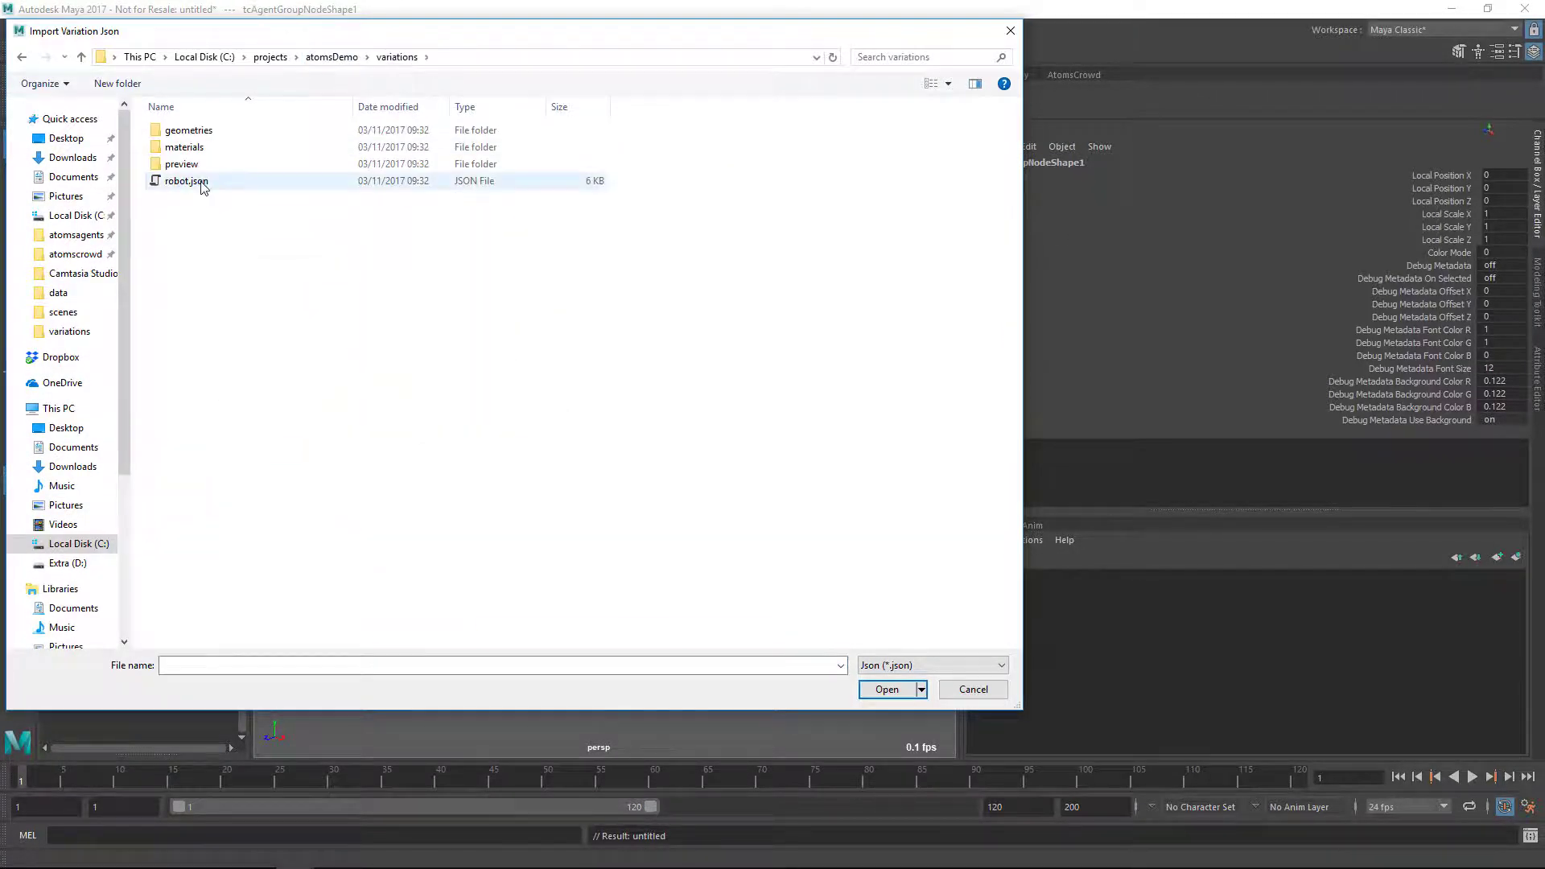
pyautogui.doubleClick(194, 184)
pyautogui.click(771, 452)
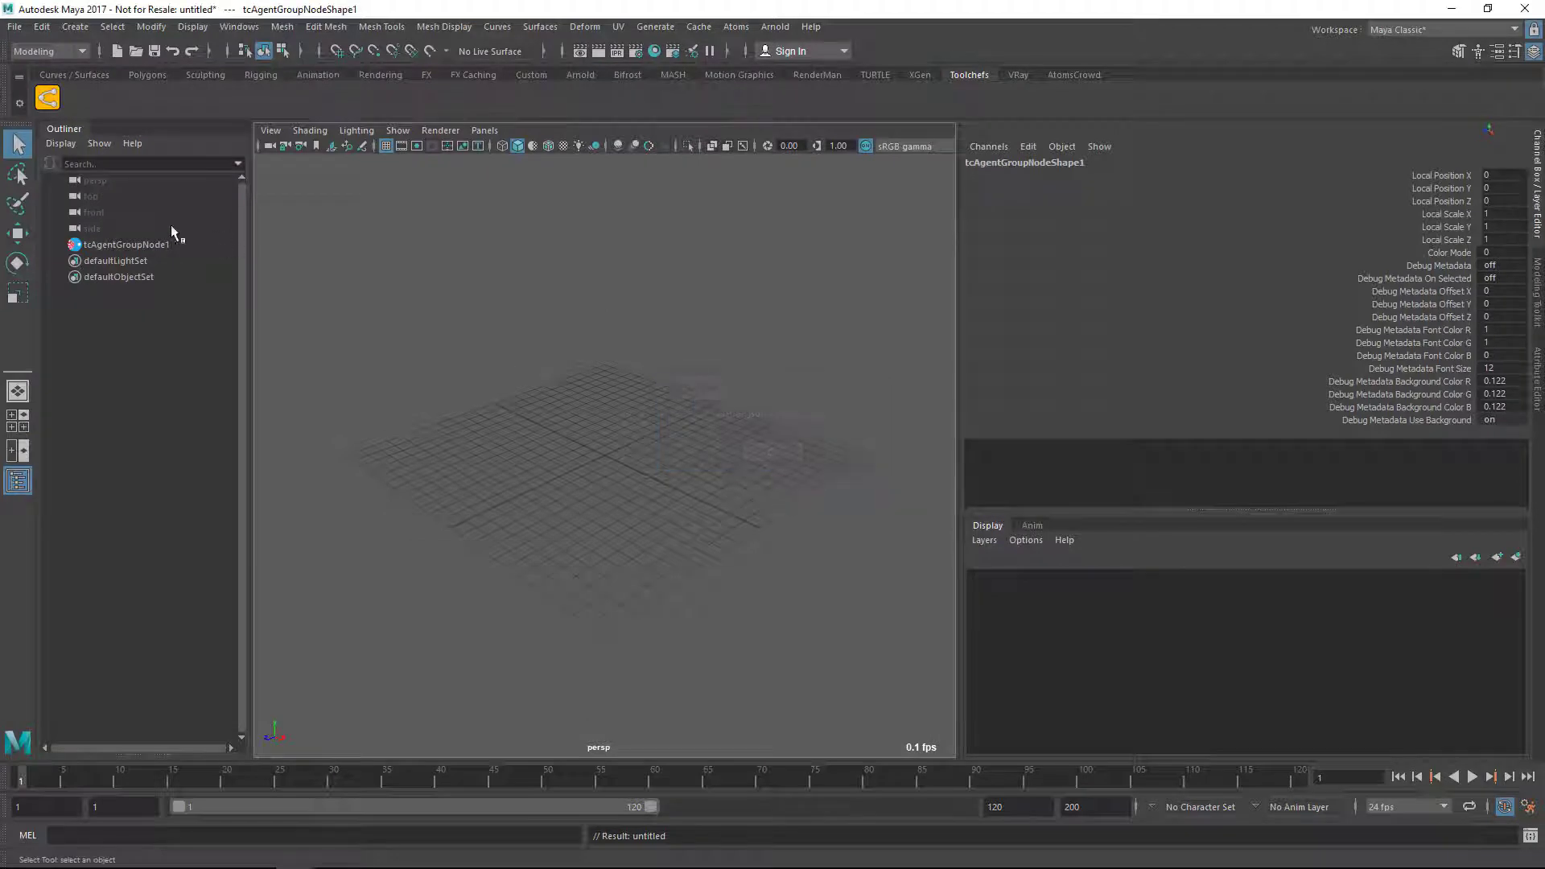
# Step: Add the gridLayout, stateMachine and blendShapeManager behaviour modules to the agent group tcAgentGroupNode1
pyautogui.click(158, 245)
pyautogui.click(1537, 377)
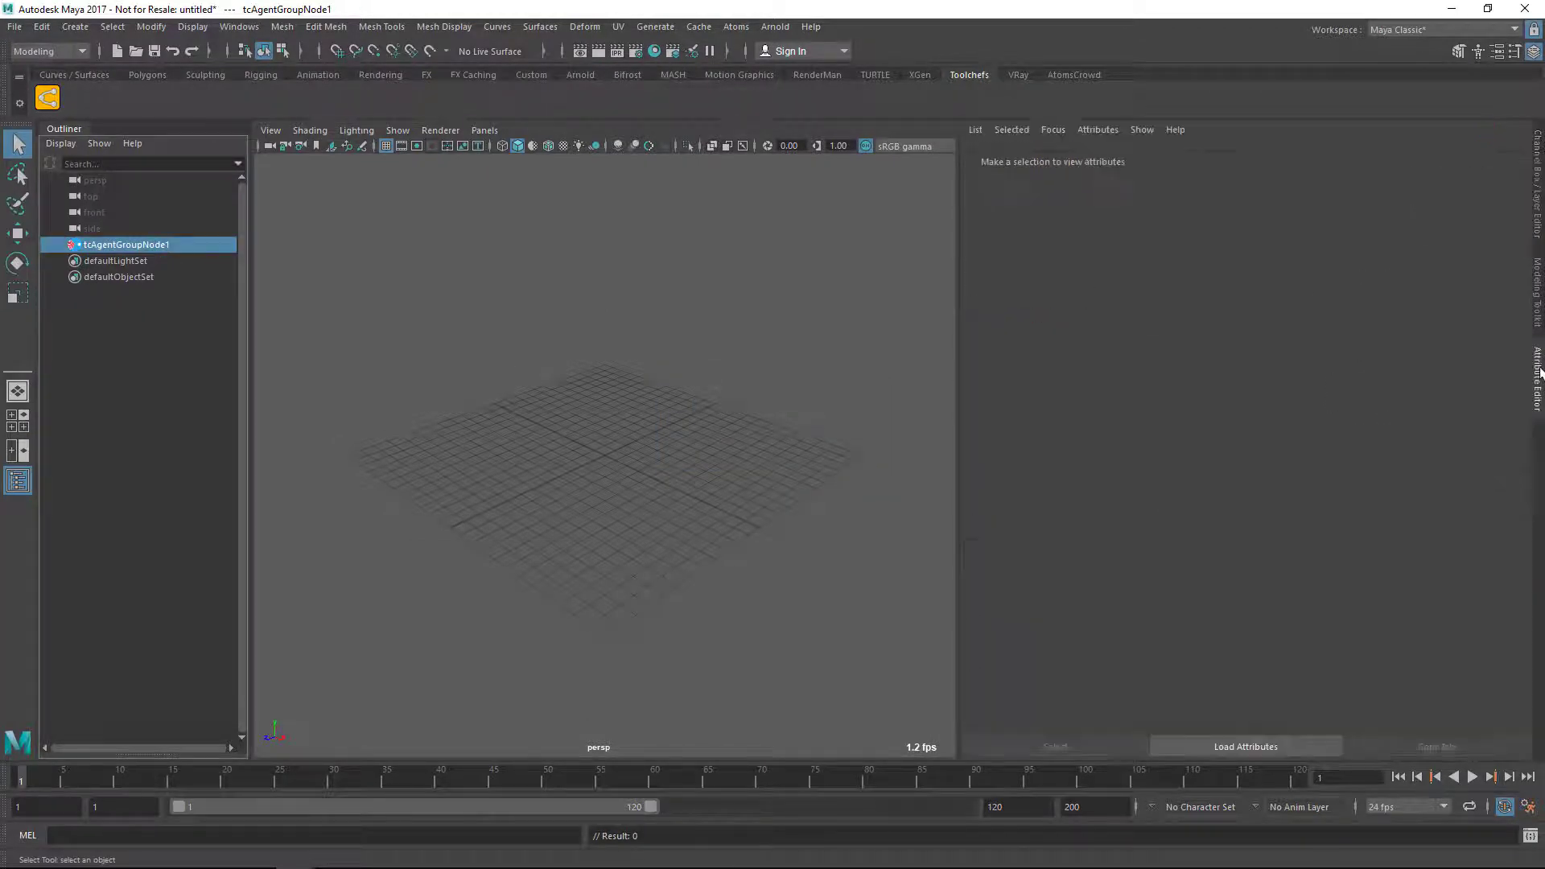
pyautogui.click(1045, 496)
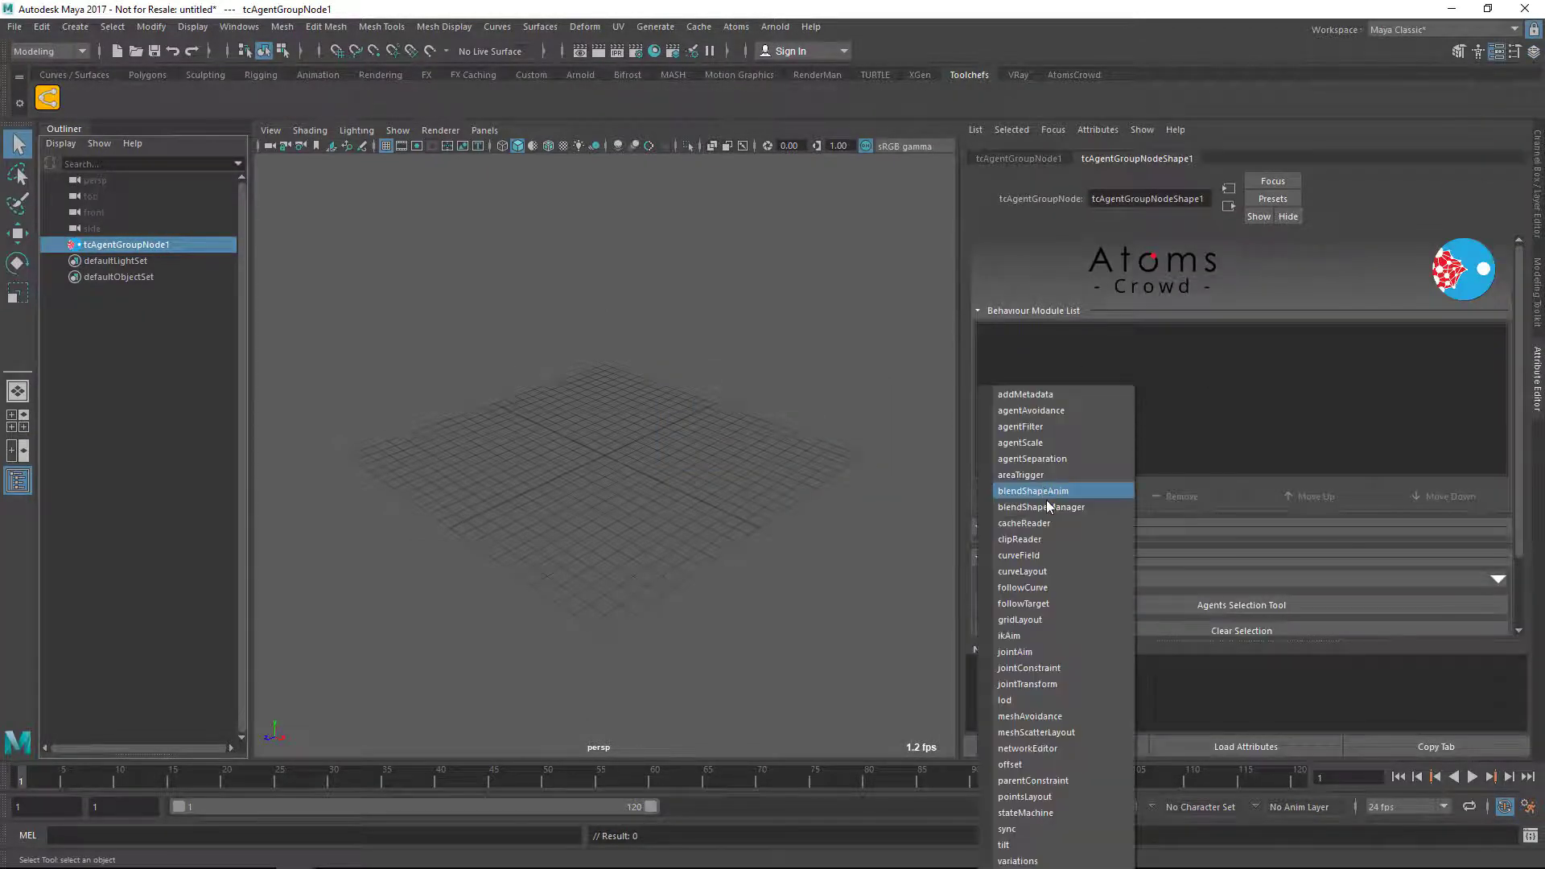
pyautogui.click(1041, 616)
pyautogui.click(1044, 496)
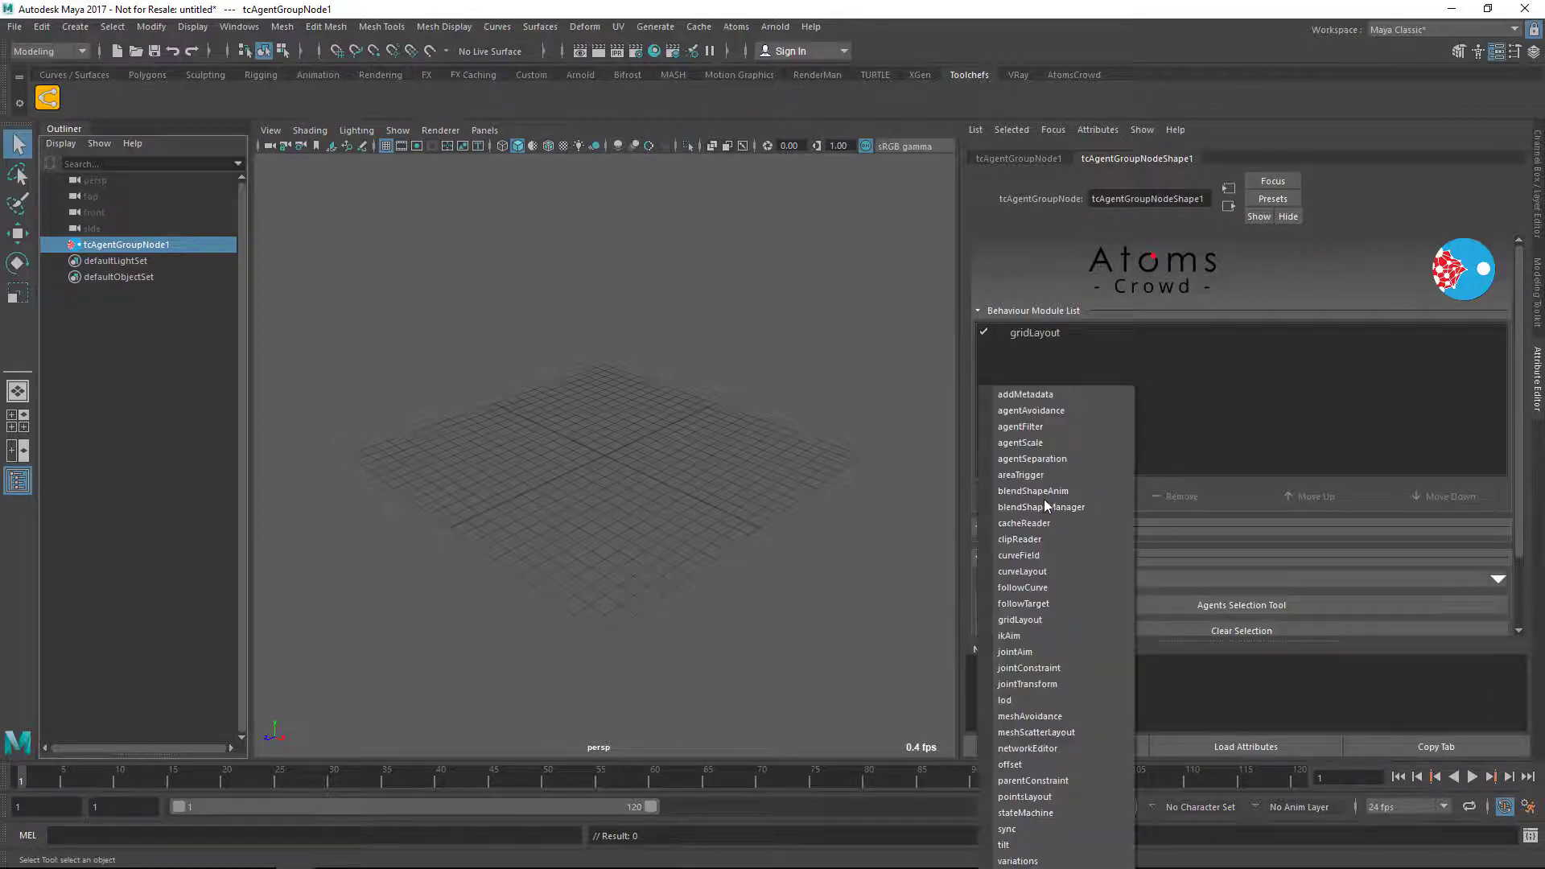
pyautogui.click(1070, 811)
pyautogui.click(1063, 497)
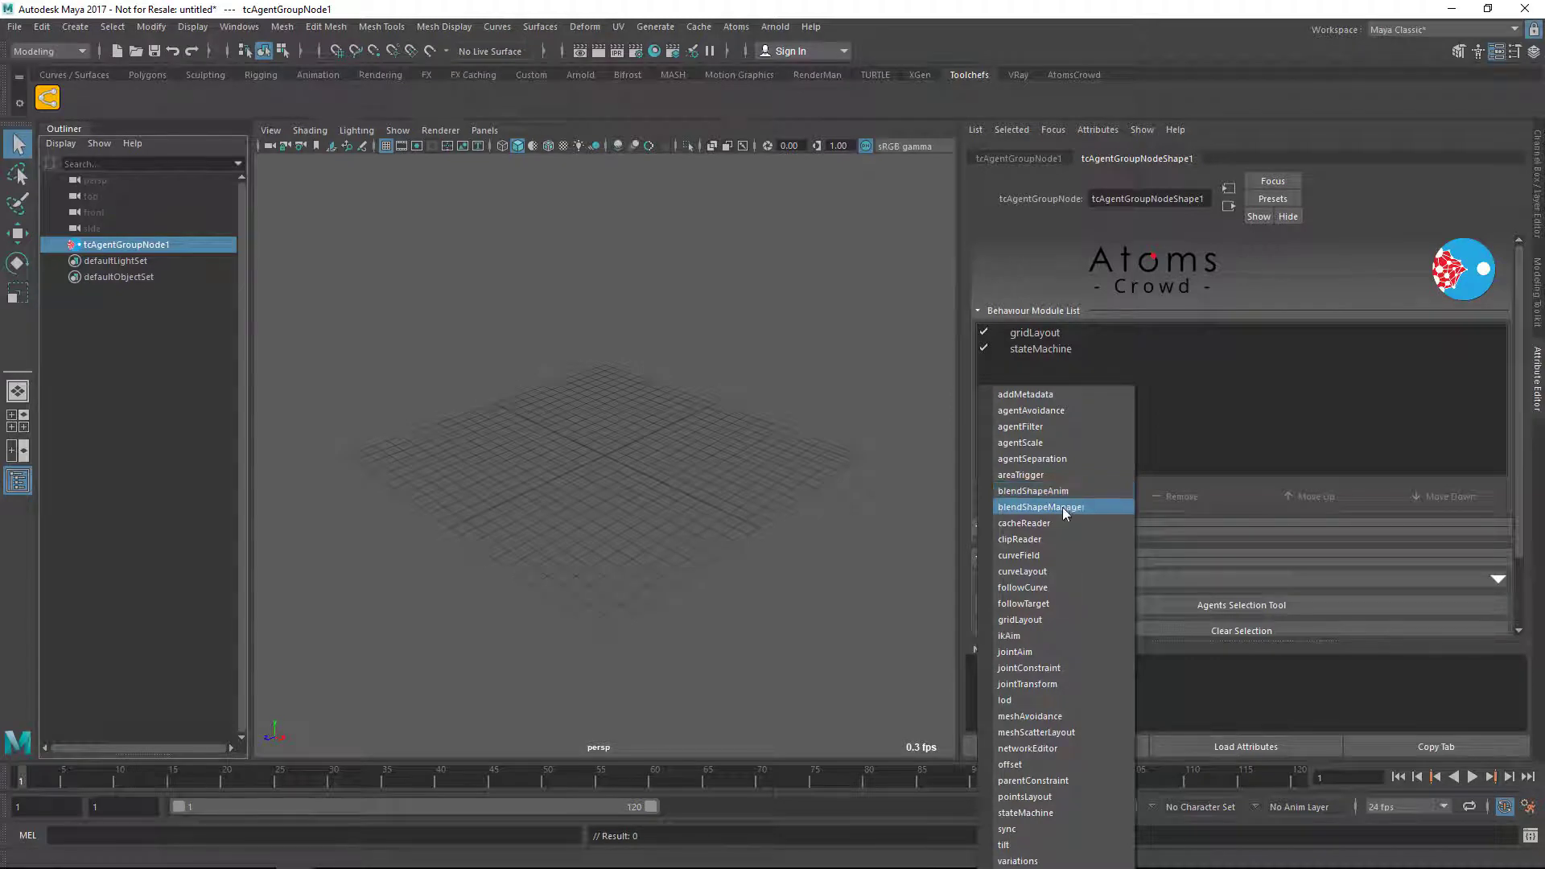
pyautogui.click(1062, 507)
# Step: Rewind to the first frame, frame the agent in the viewport, and set the agent group's display type to variations
pyautogui.click(1399, 778)
pyautogui.press('f')
pyautogui.click(1093, 575)
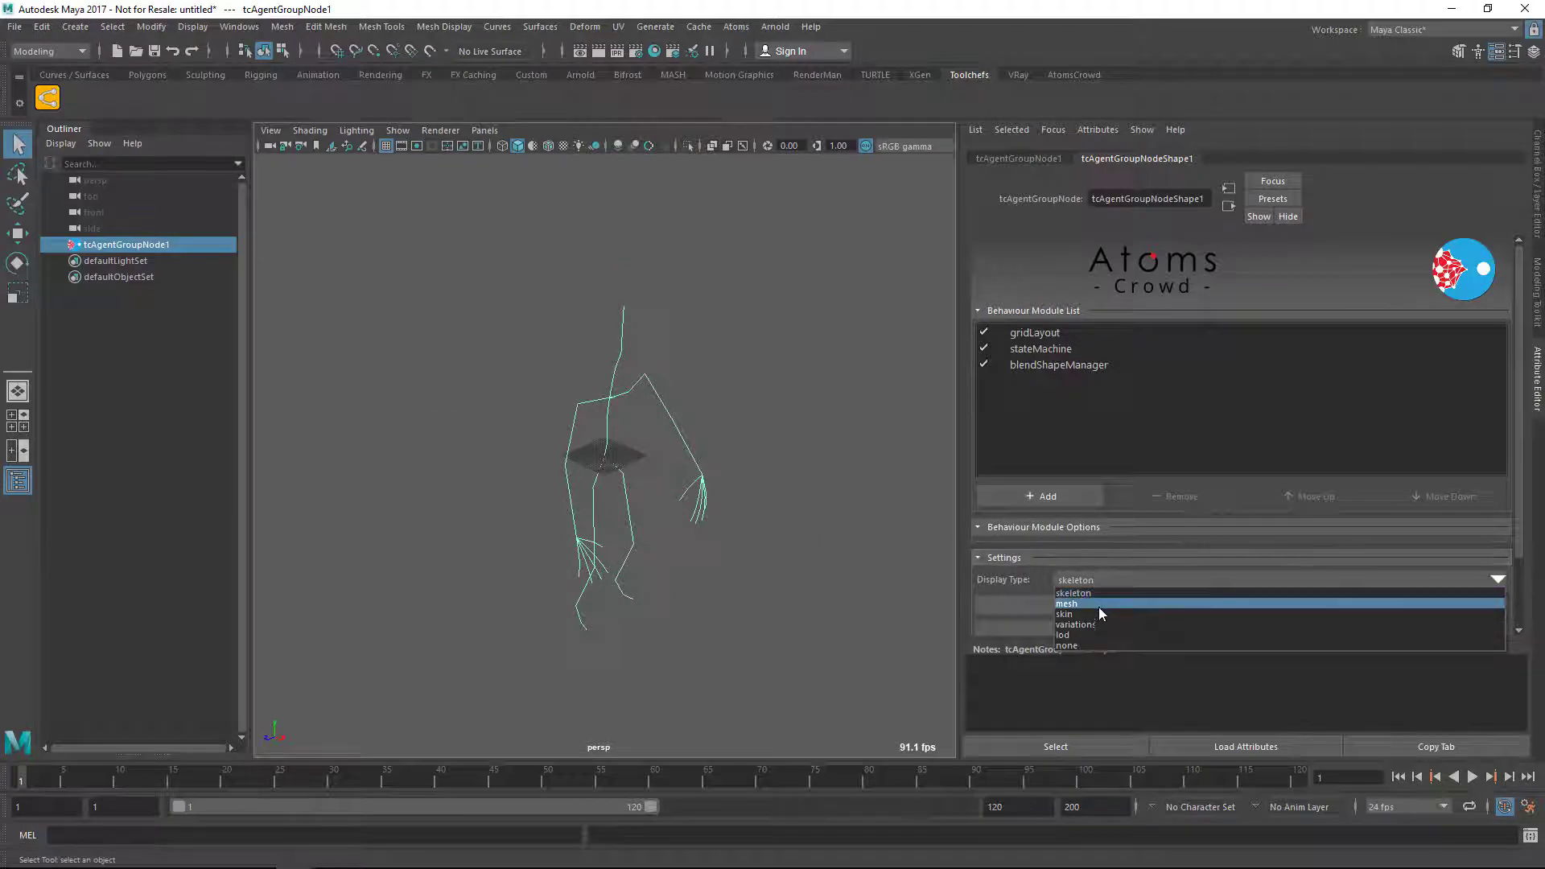
pyautogui.click(1100, 626)
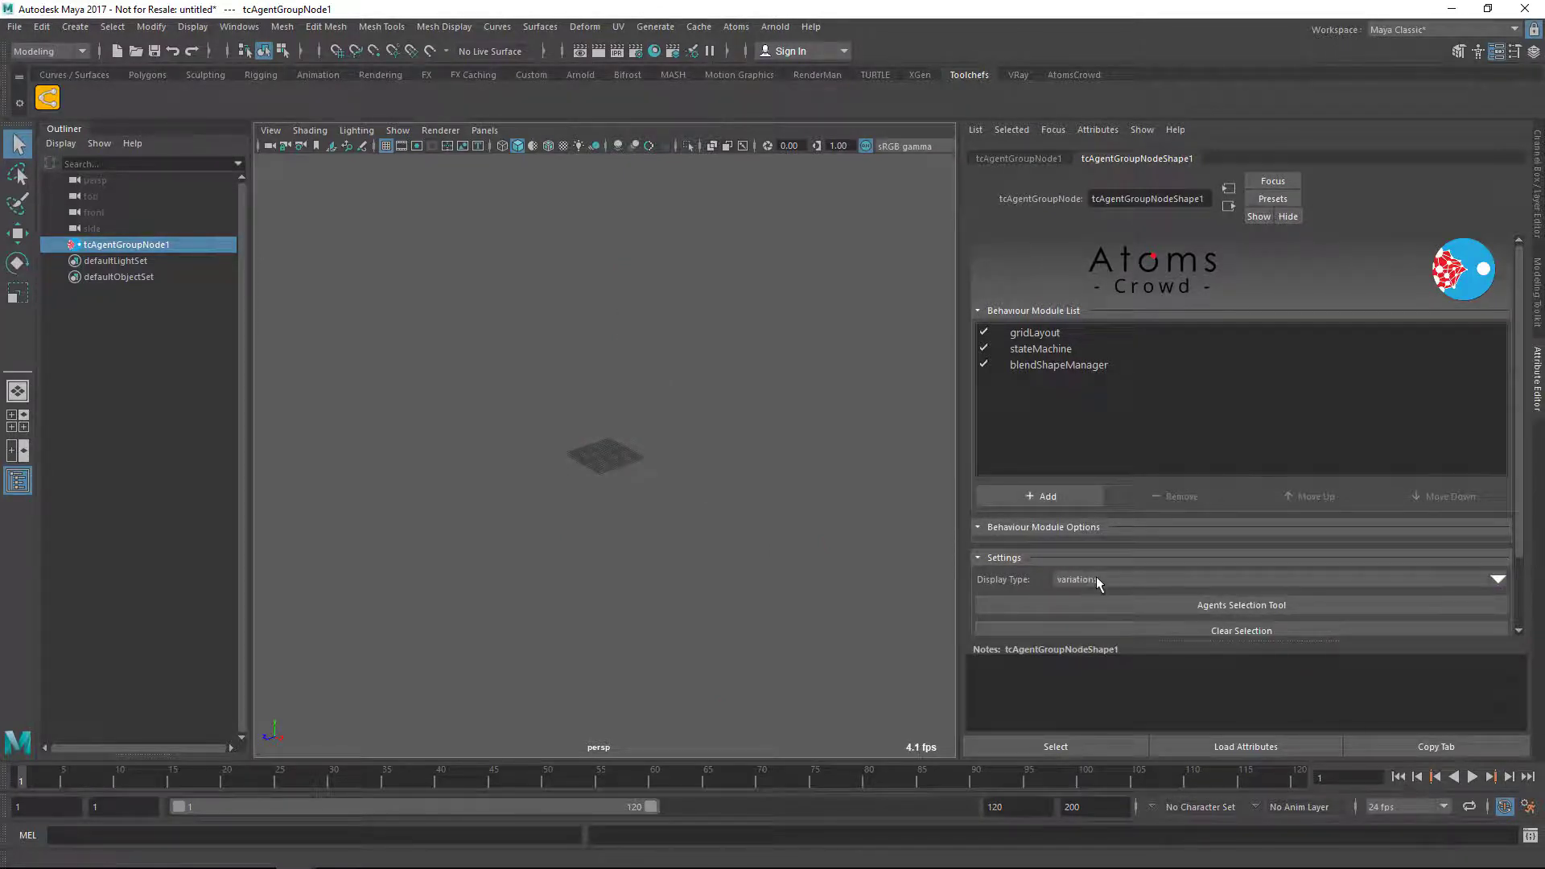
# Step: Add a variations module, place it above blendShapeManager, and set its variationName to Robot1
pyautogui.click(1060, 494)
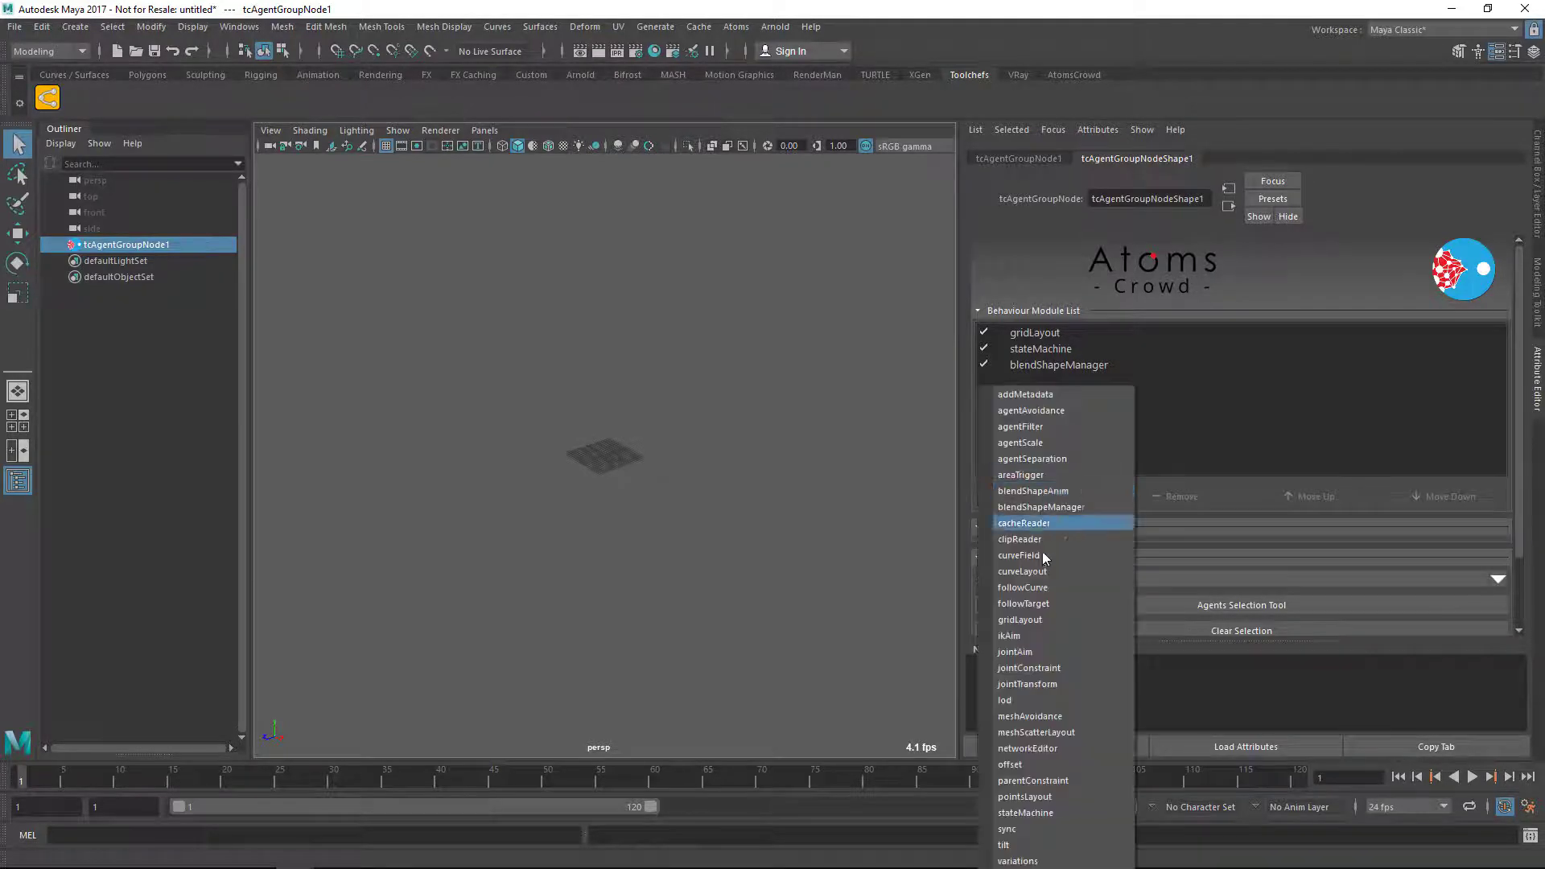
pyautogui.click(1062, 850)
pyautogui.click(1034, 381)
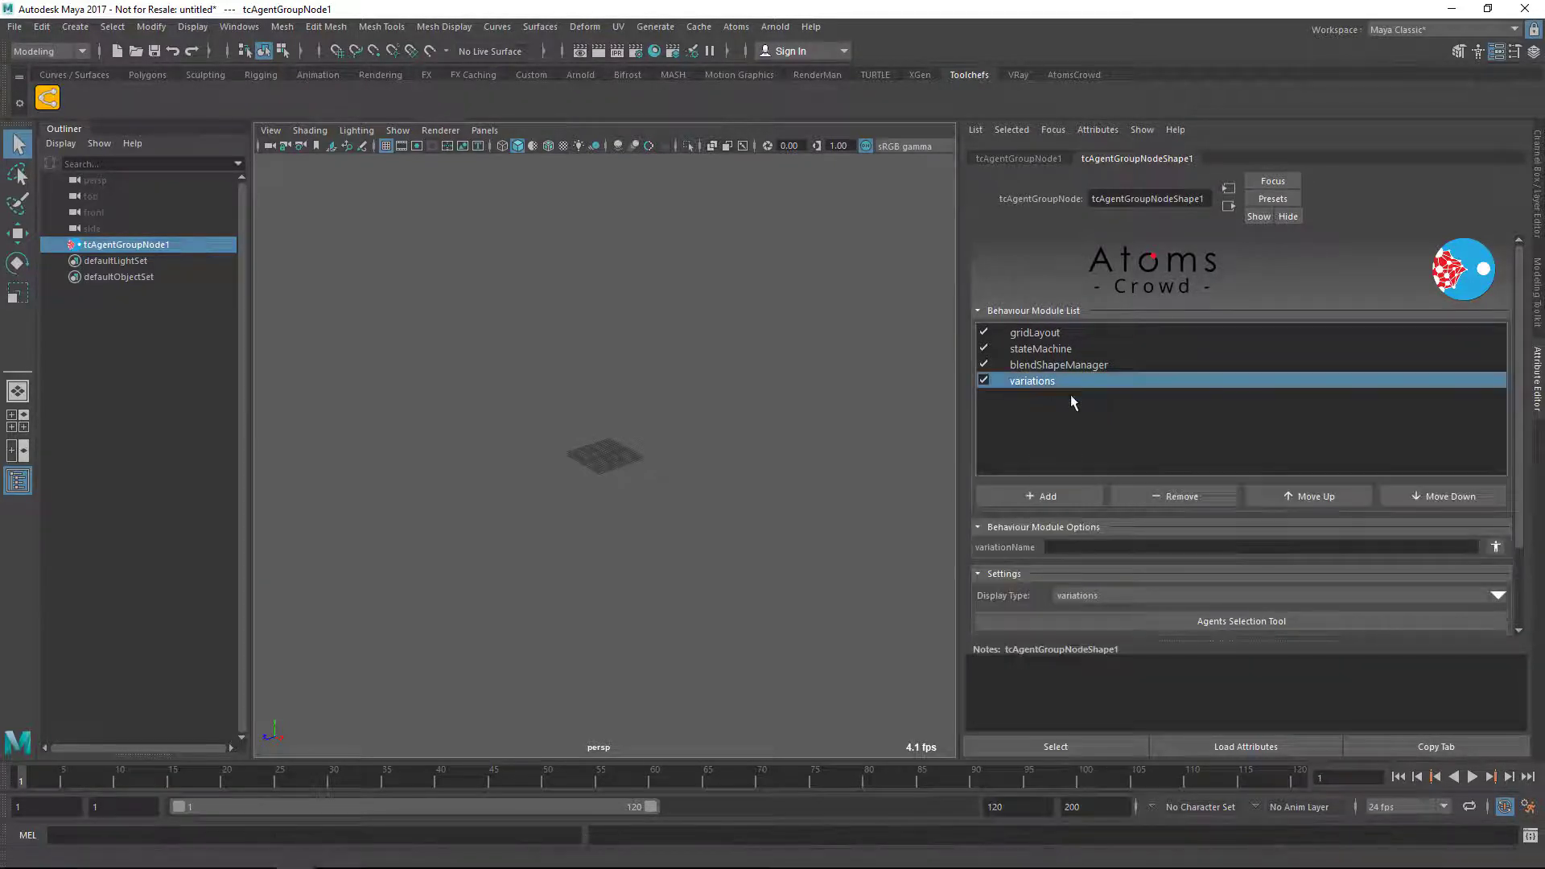
pyautogui.click(1285, 495)
pyautogui.click(1101, 548)
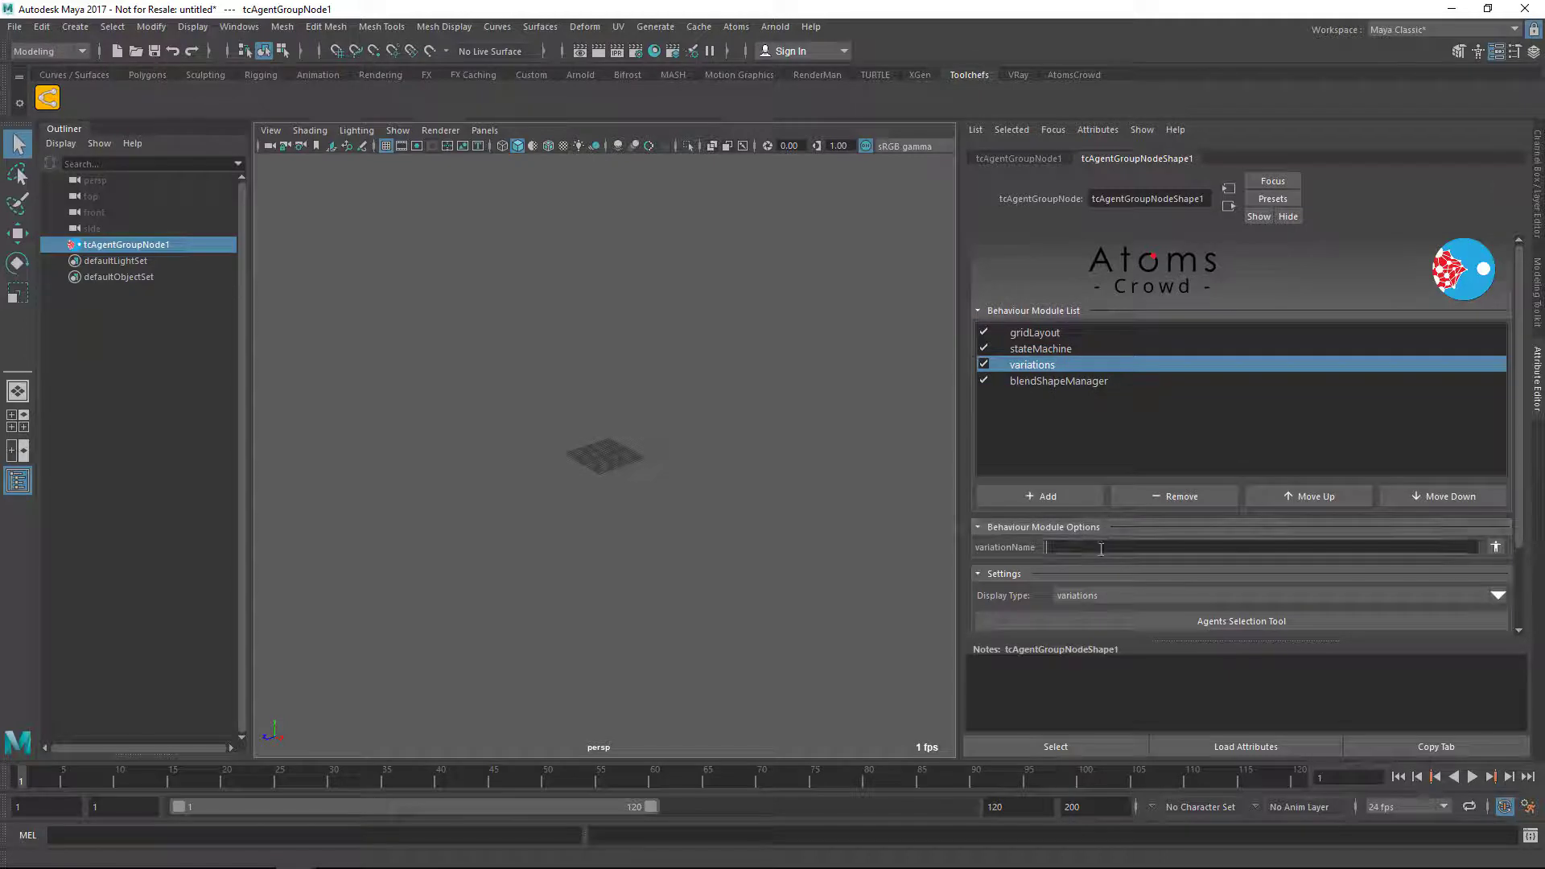
pyautogui.write('Robot1')
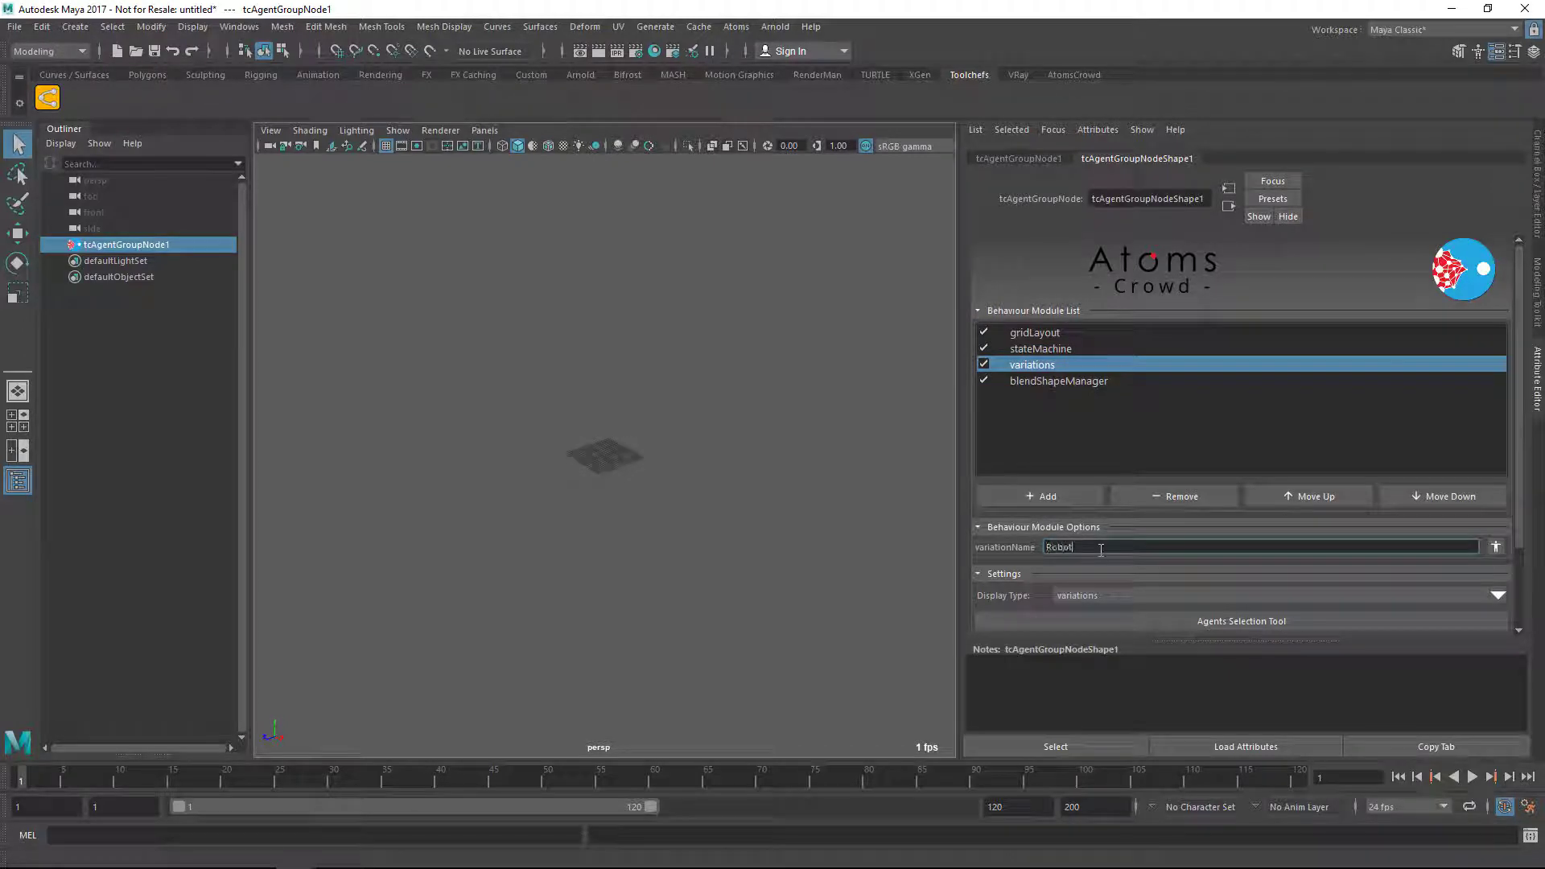
pyautogui.press('Return')
# Step: Display the robot agent with textured shading in the viewport and reselect the agent group
pyautogui.click(739, 395)
pyautogui.press('6')
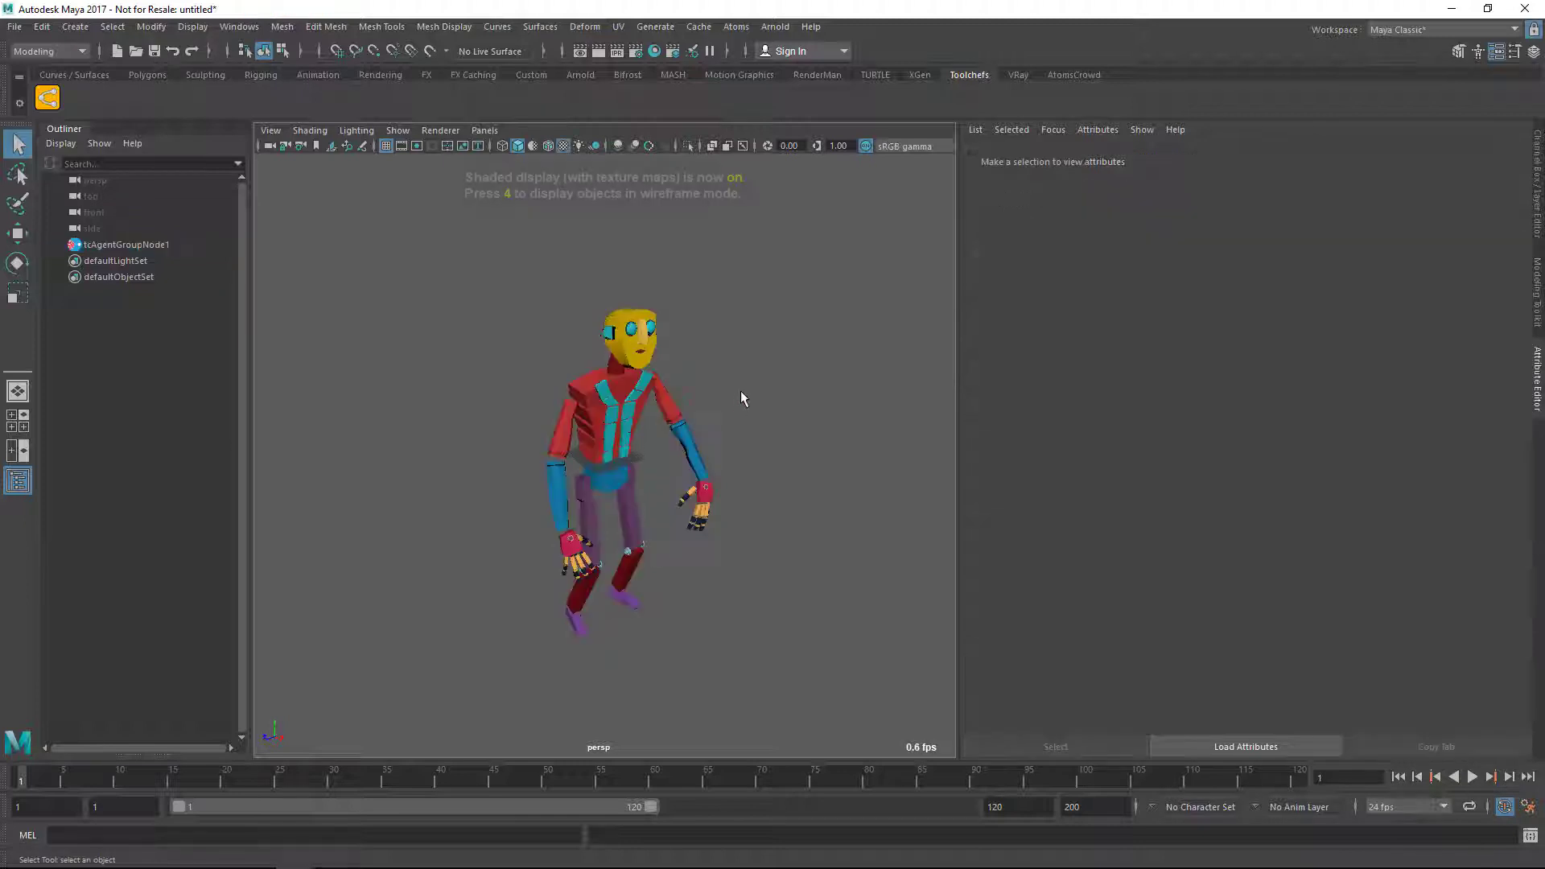
pyautogui.click(156, 244)
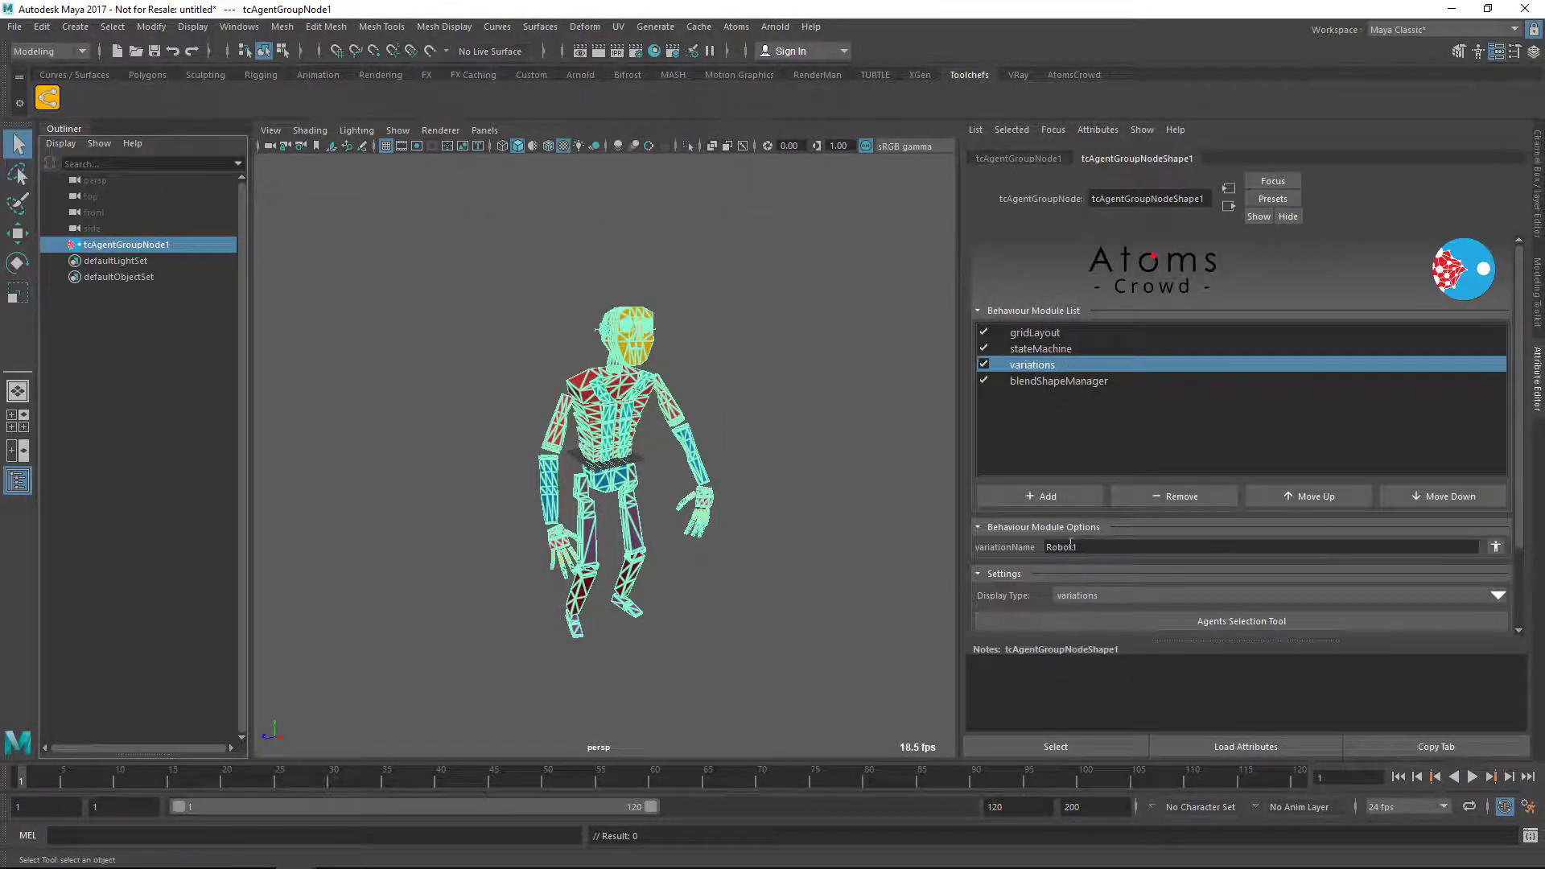
# Step: Open the Blend Shape Manager of the blendShapeManager module and expand all atomsRobot blend shapes
pyautogui.click(1050, 380)
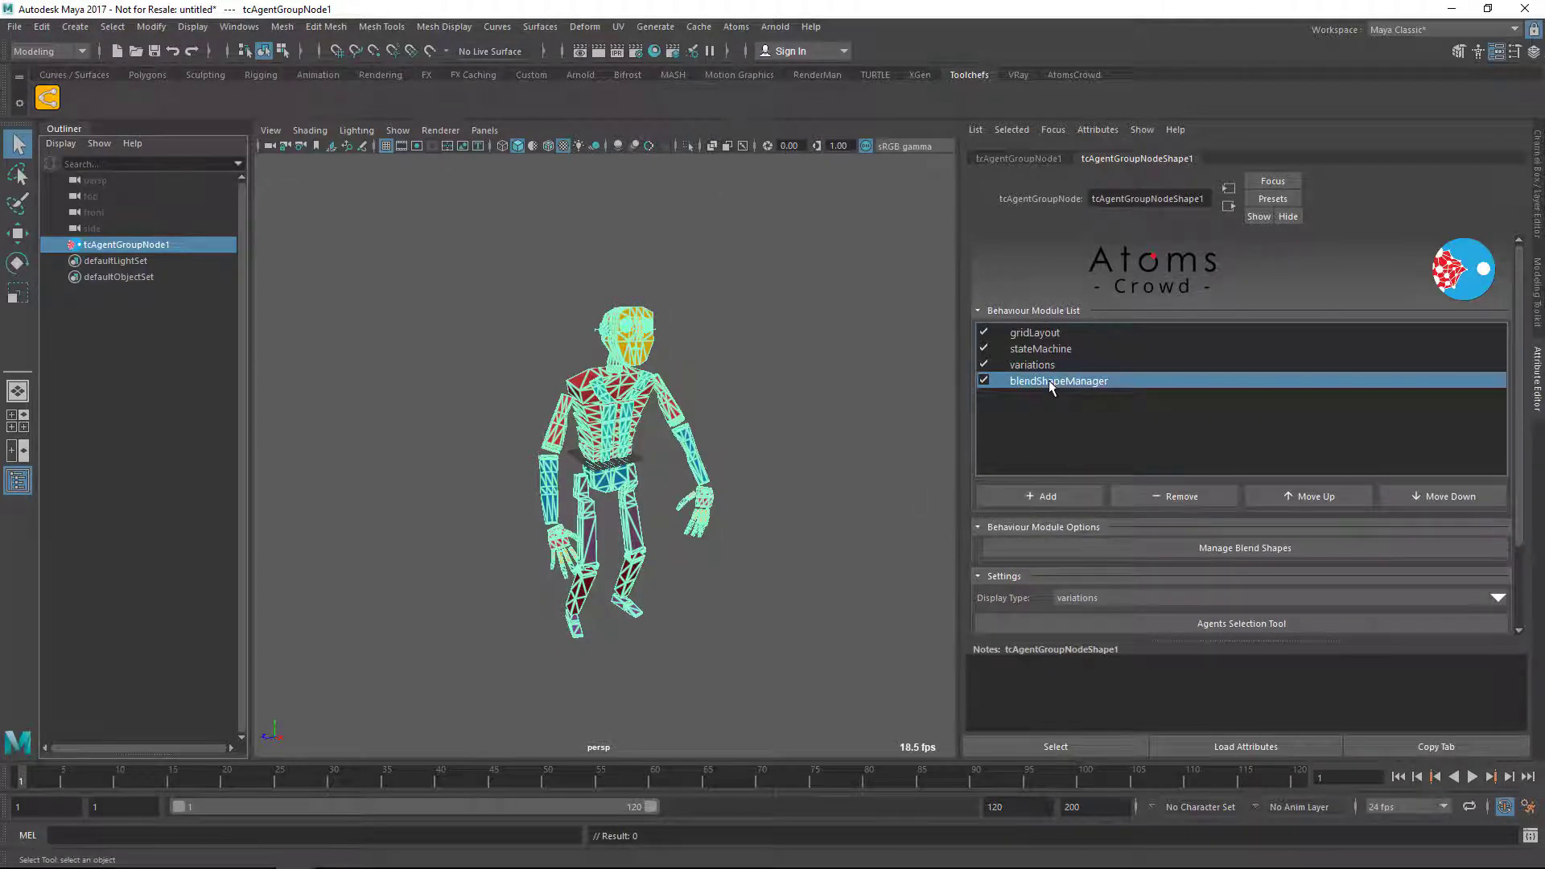
pyautogui.click(1213, 553)
pyautogui.moveTo(731, 153); pyautogui.dragTo(966, 138)
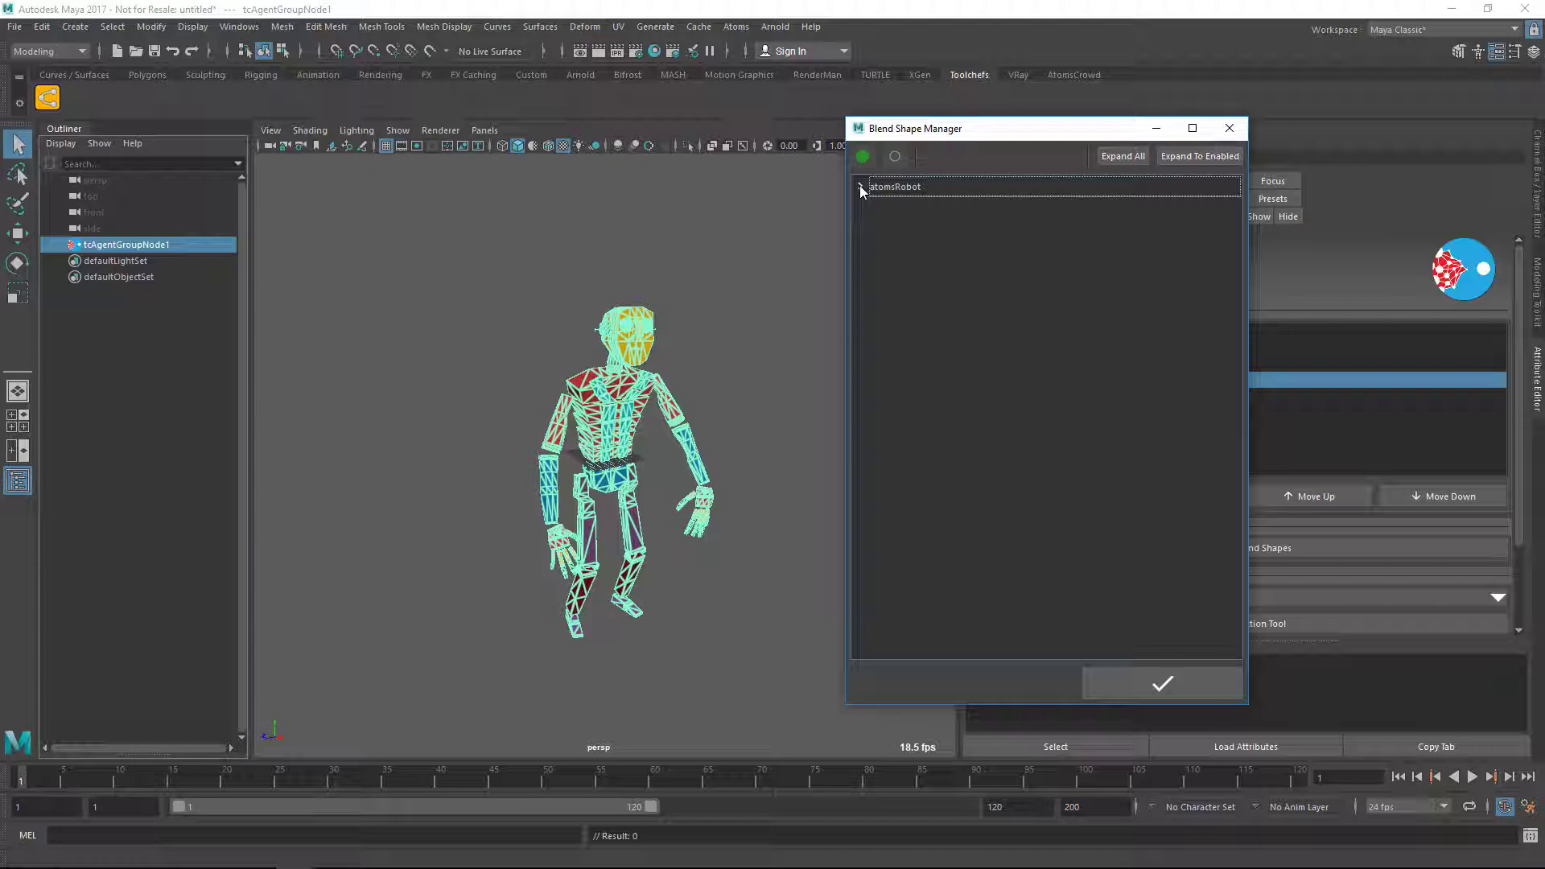
pyautogui.click(1122, 156)
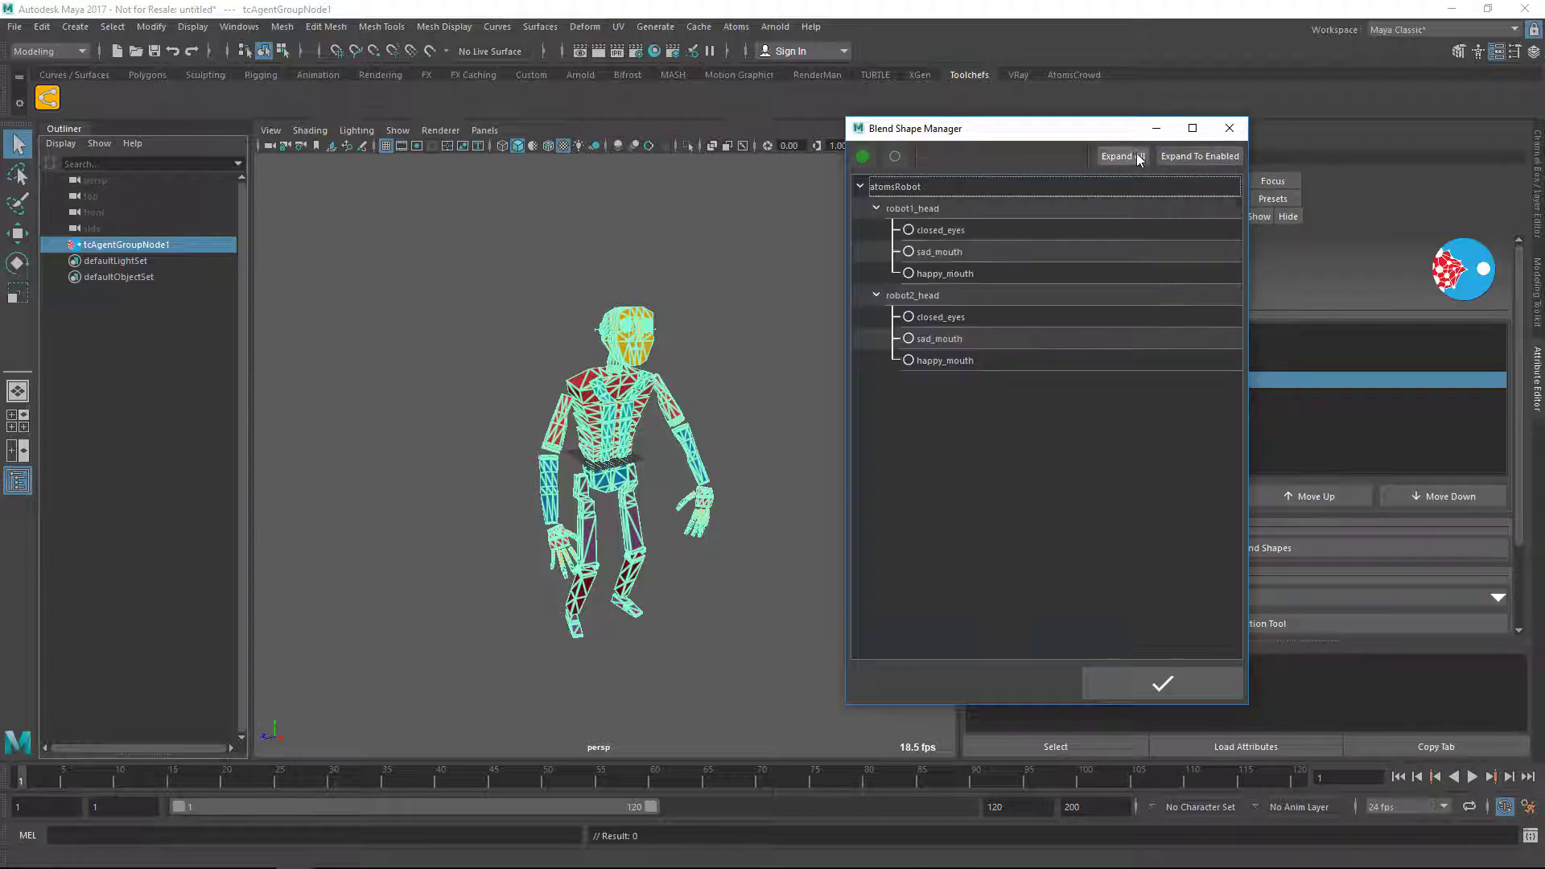
pyautogui.click(1191, 161)
pyautogui.click(1119, 155)
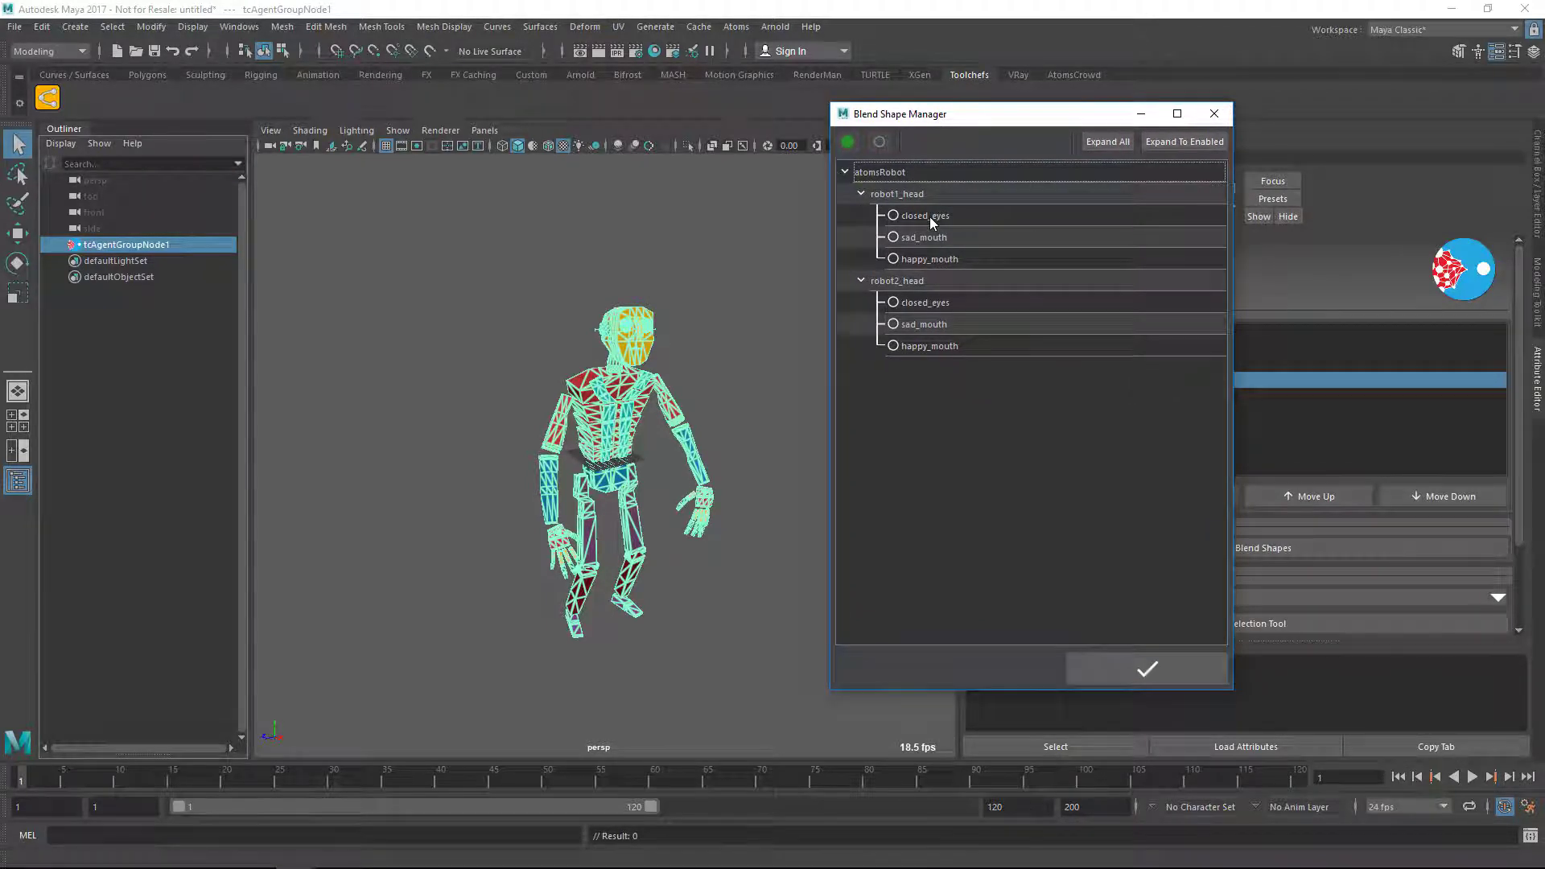
pyautogui.moveTo(941, 121); pyautogui.dragTo(905, 113)
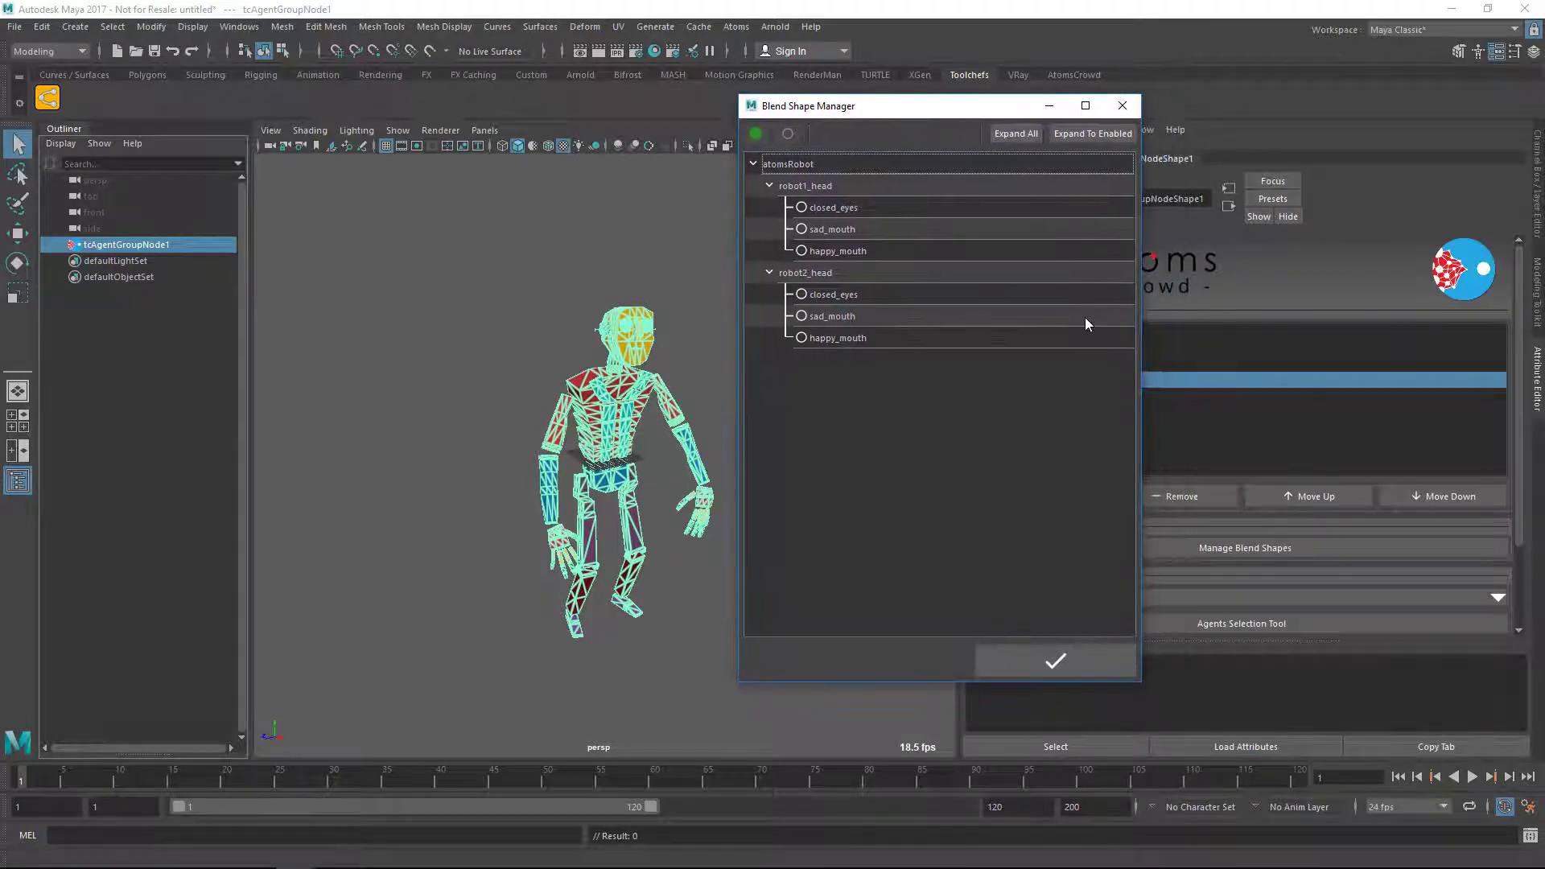
# Step: Enable closed_eyes and happy_mouth for robot1_head, and closed_eyes and sad_mouth for robot2_head
pyautogui.click(858, 207)
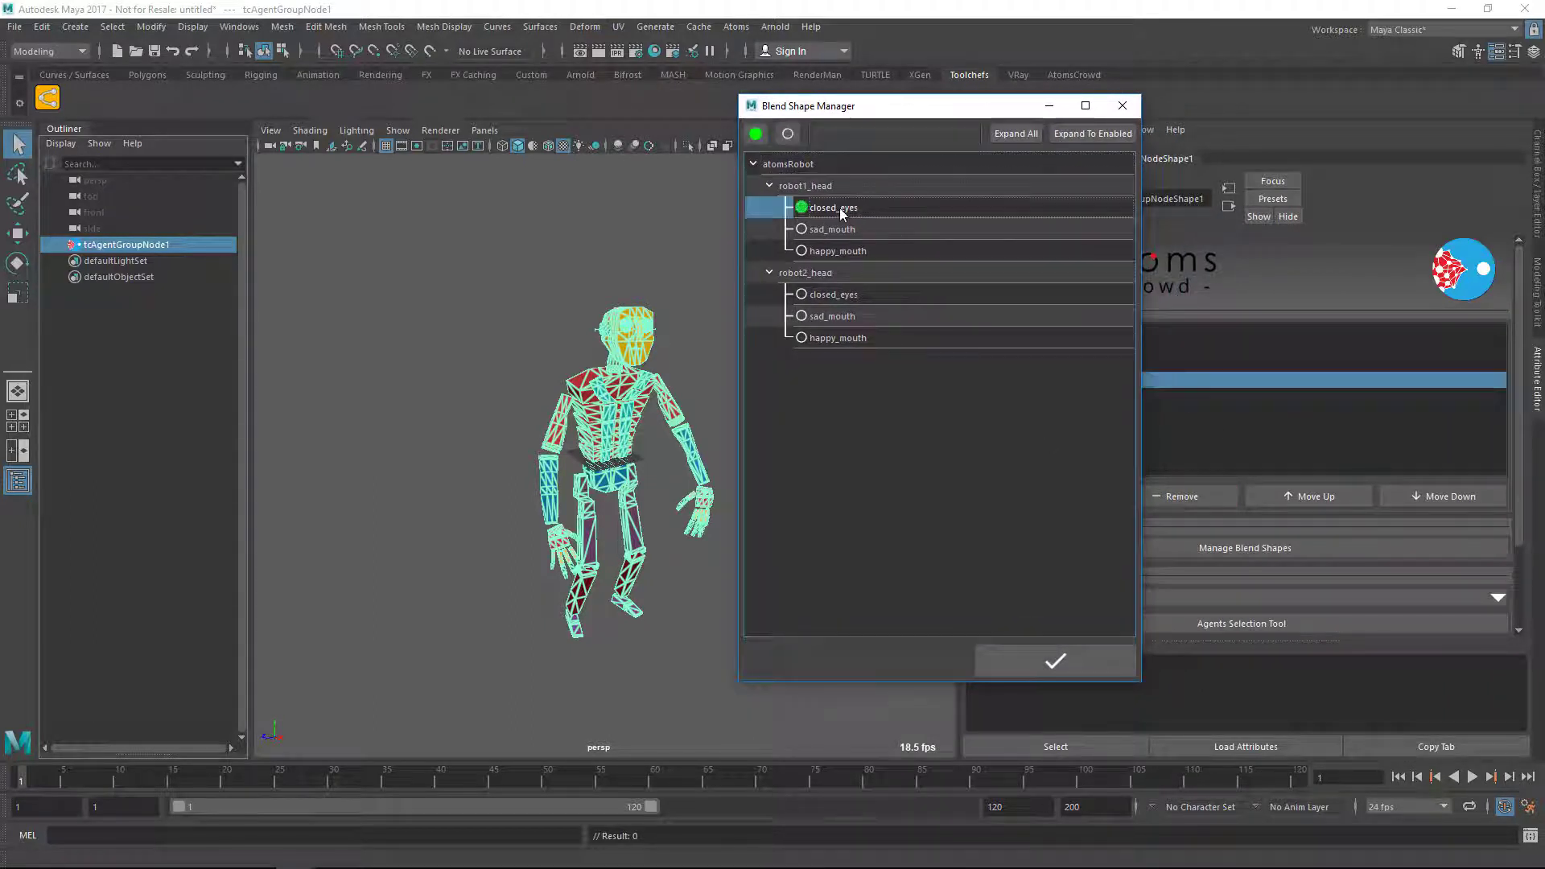
pyautogui.click(837, 251)
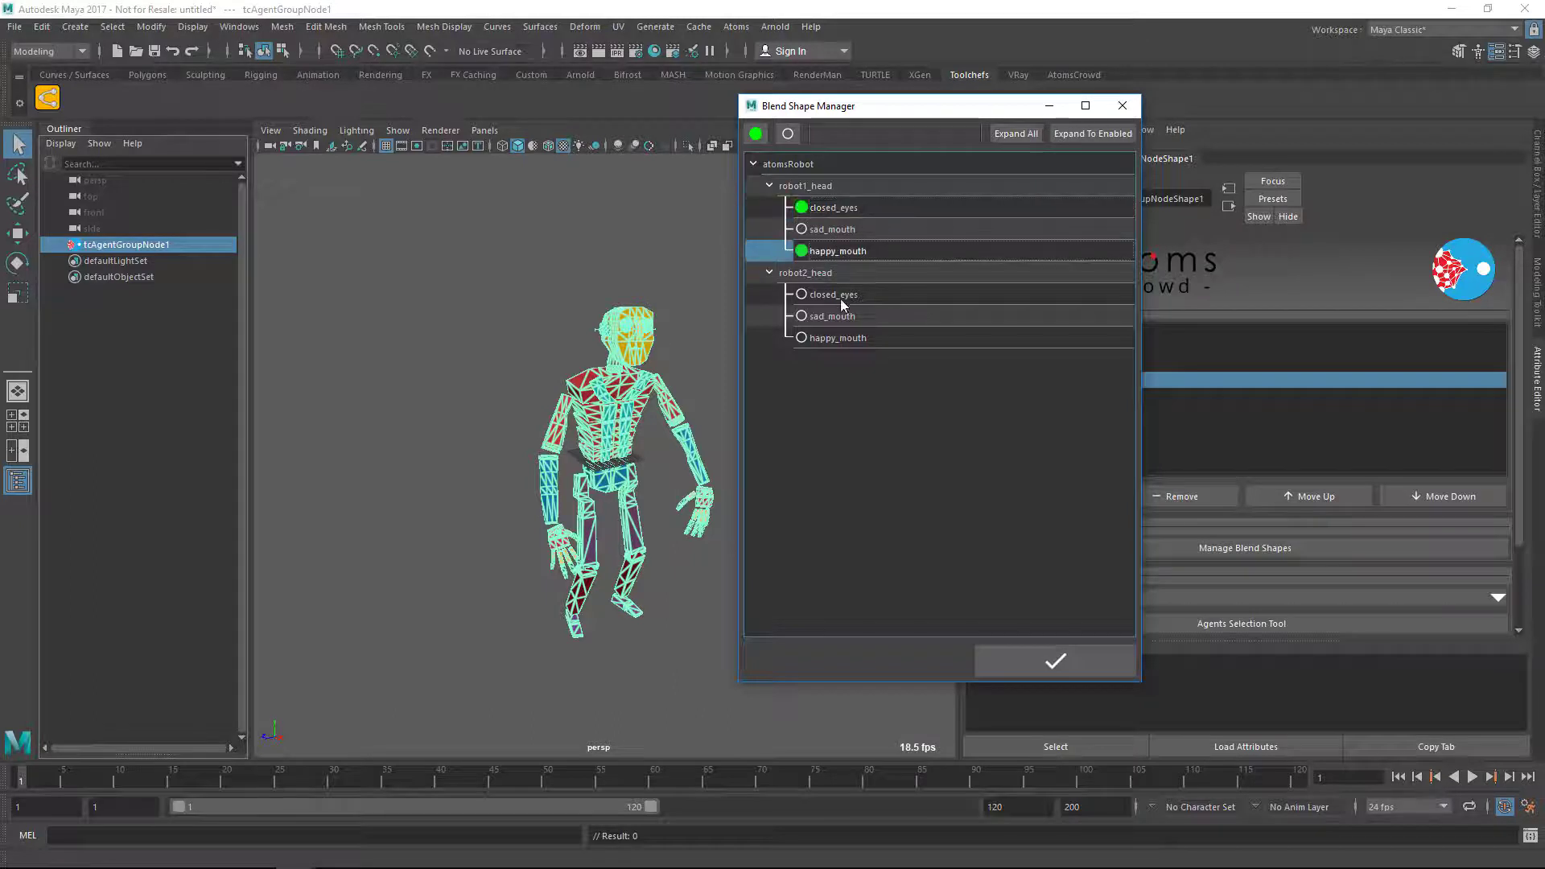
pyautogui.moveTo(841, 304); pyautogui.dragTo(845, 318)
pyautogui.click(757, 135)
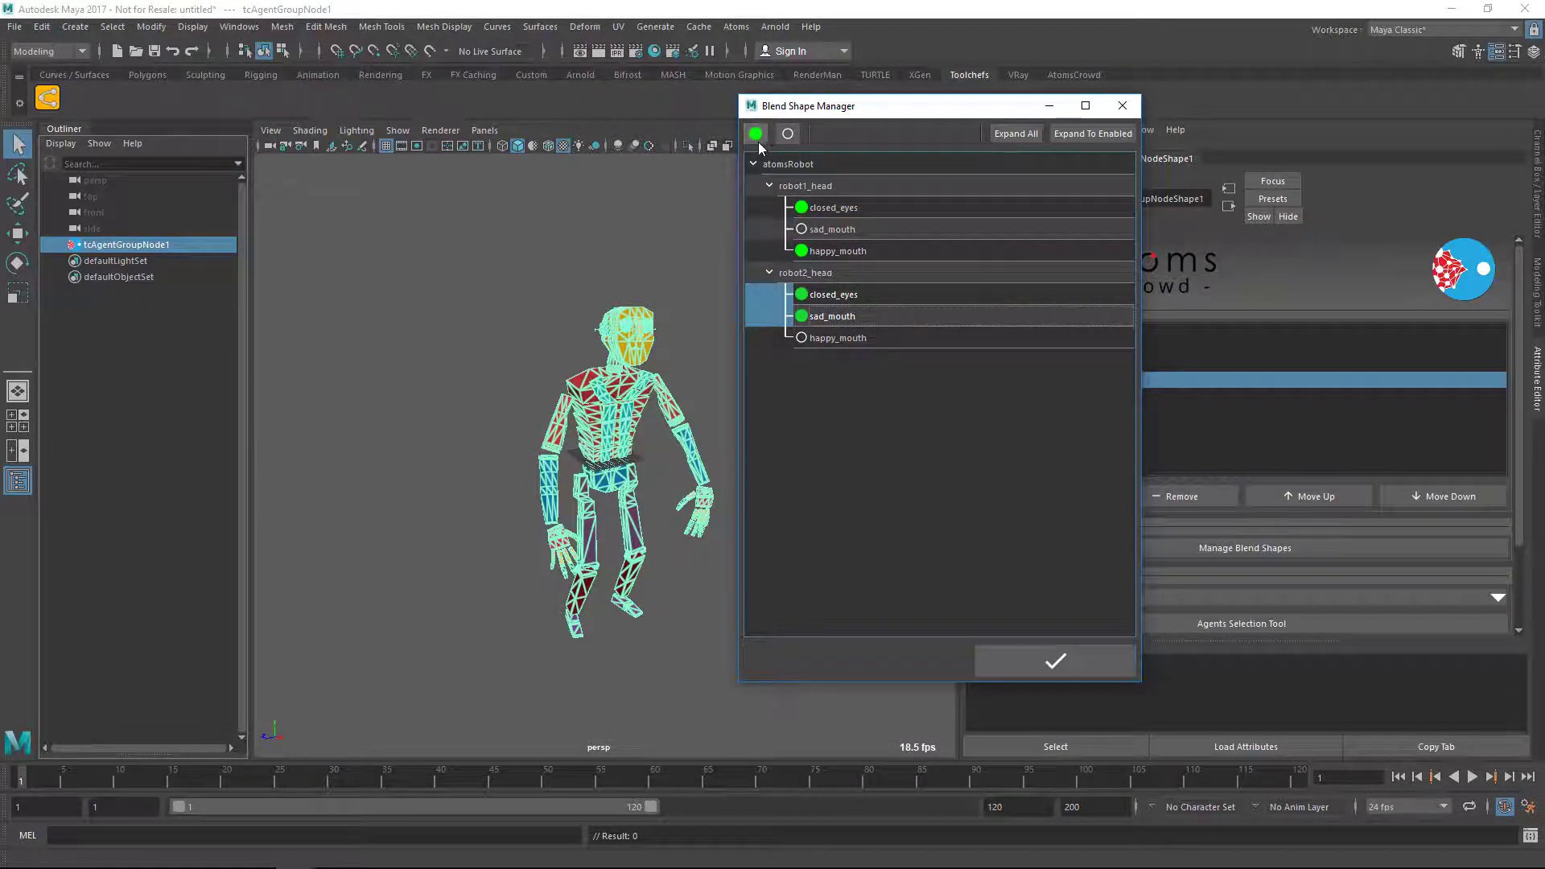
# Step: Disable closed_eyes and sad_mouth for robot2_head, enable sad_mouth for robot1_head, and apply the blend shape selection
pyautogui.click(833, 294)
pyautogui.click(788, 135)
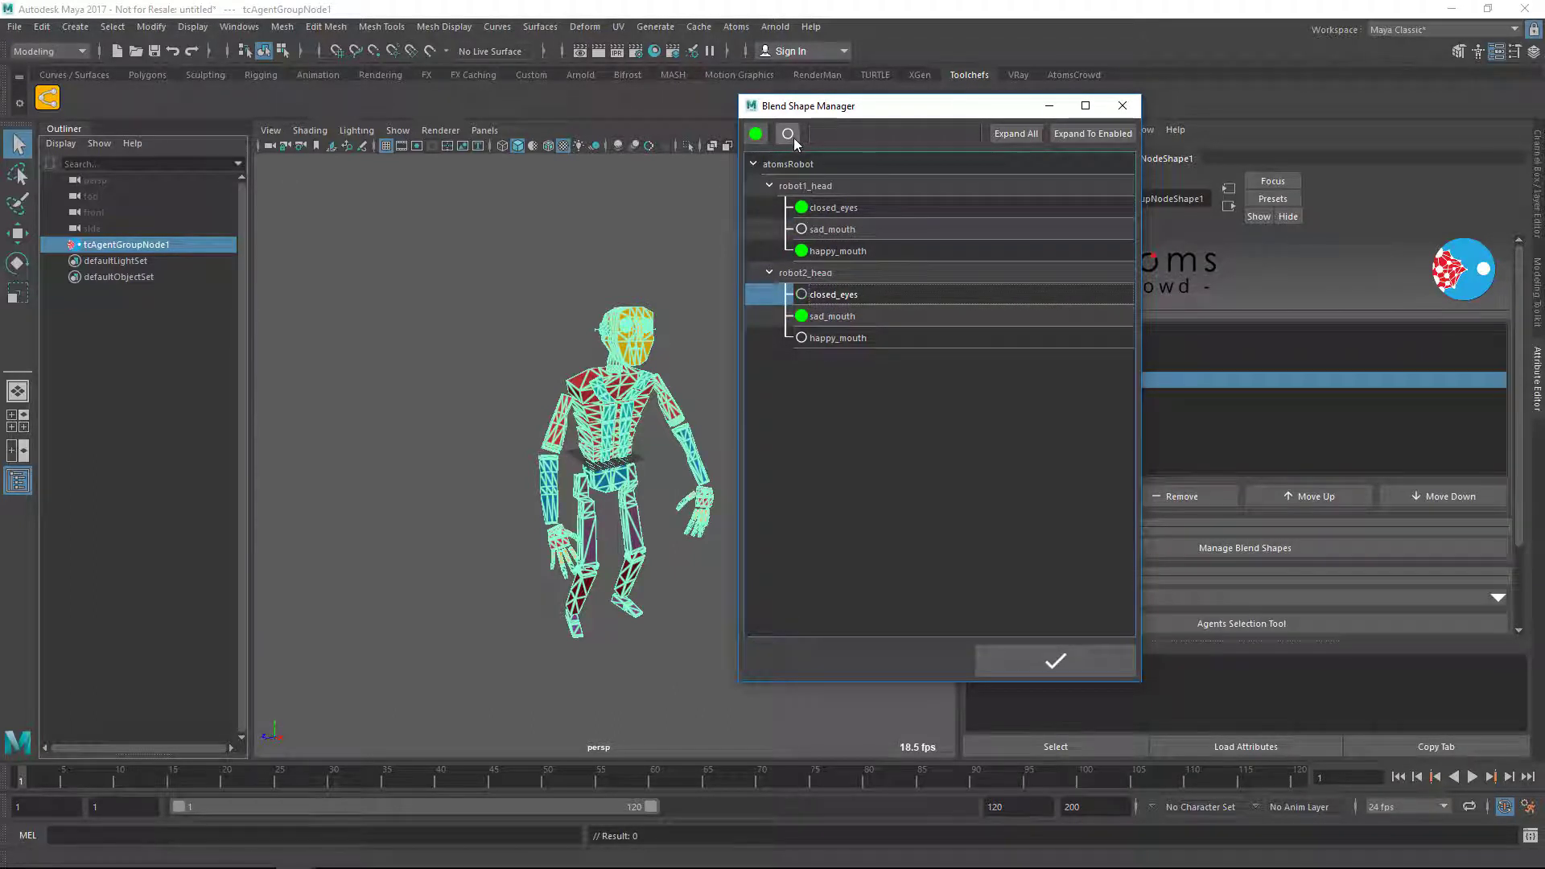
pyautogui.click(833, 229)
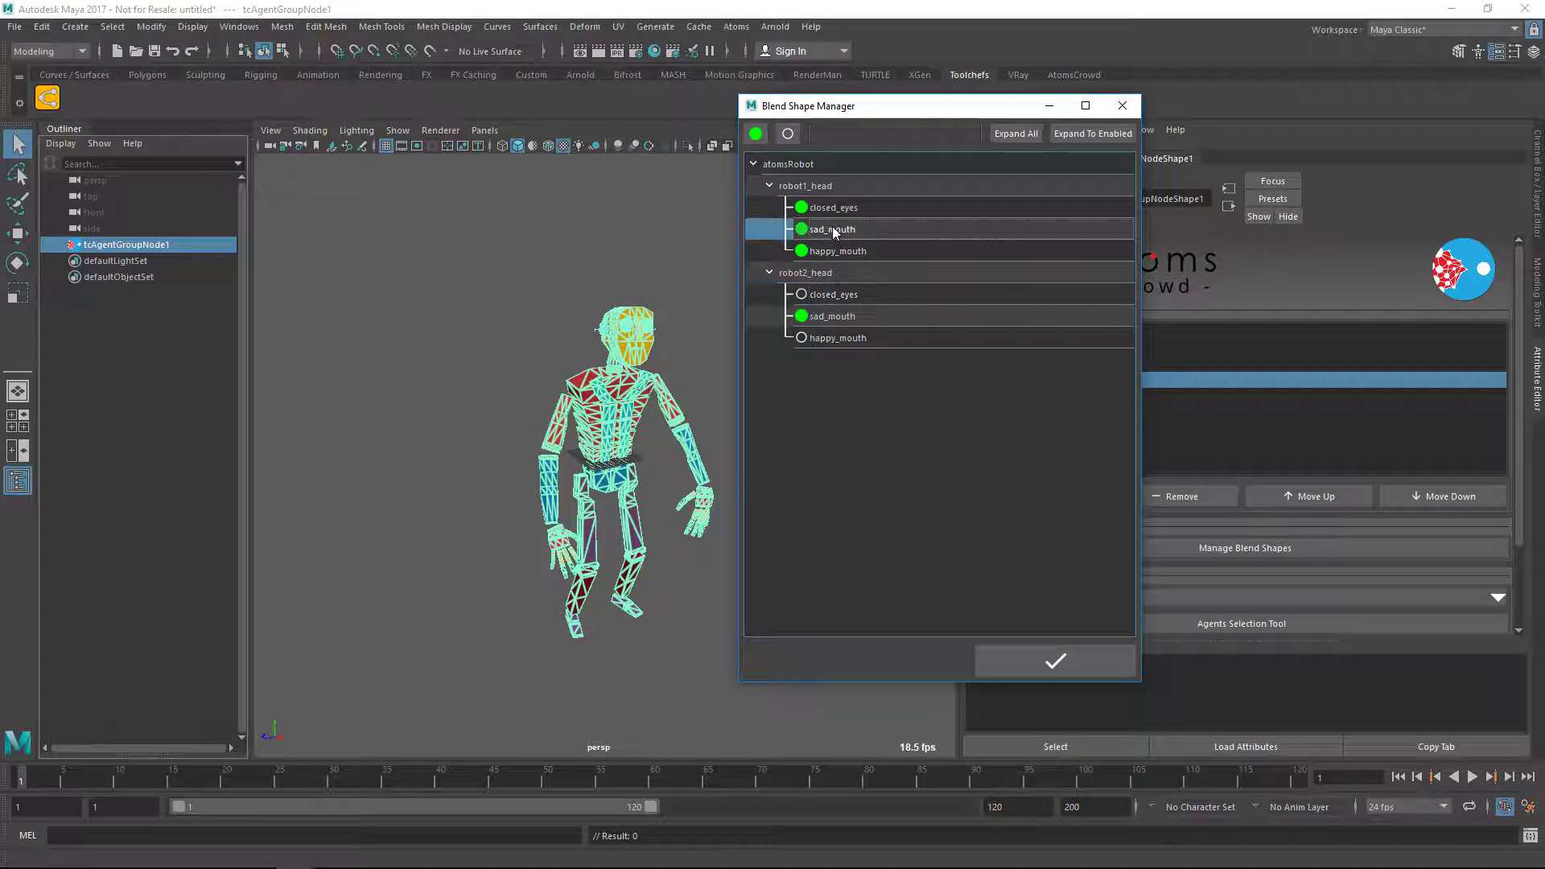
pyautogui.click(823, 317)
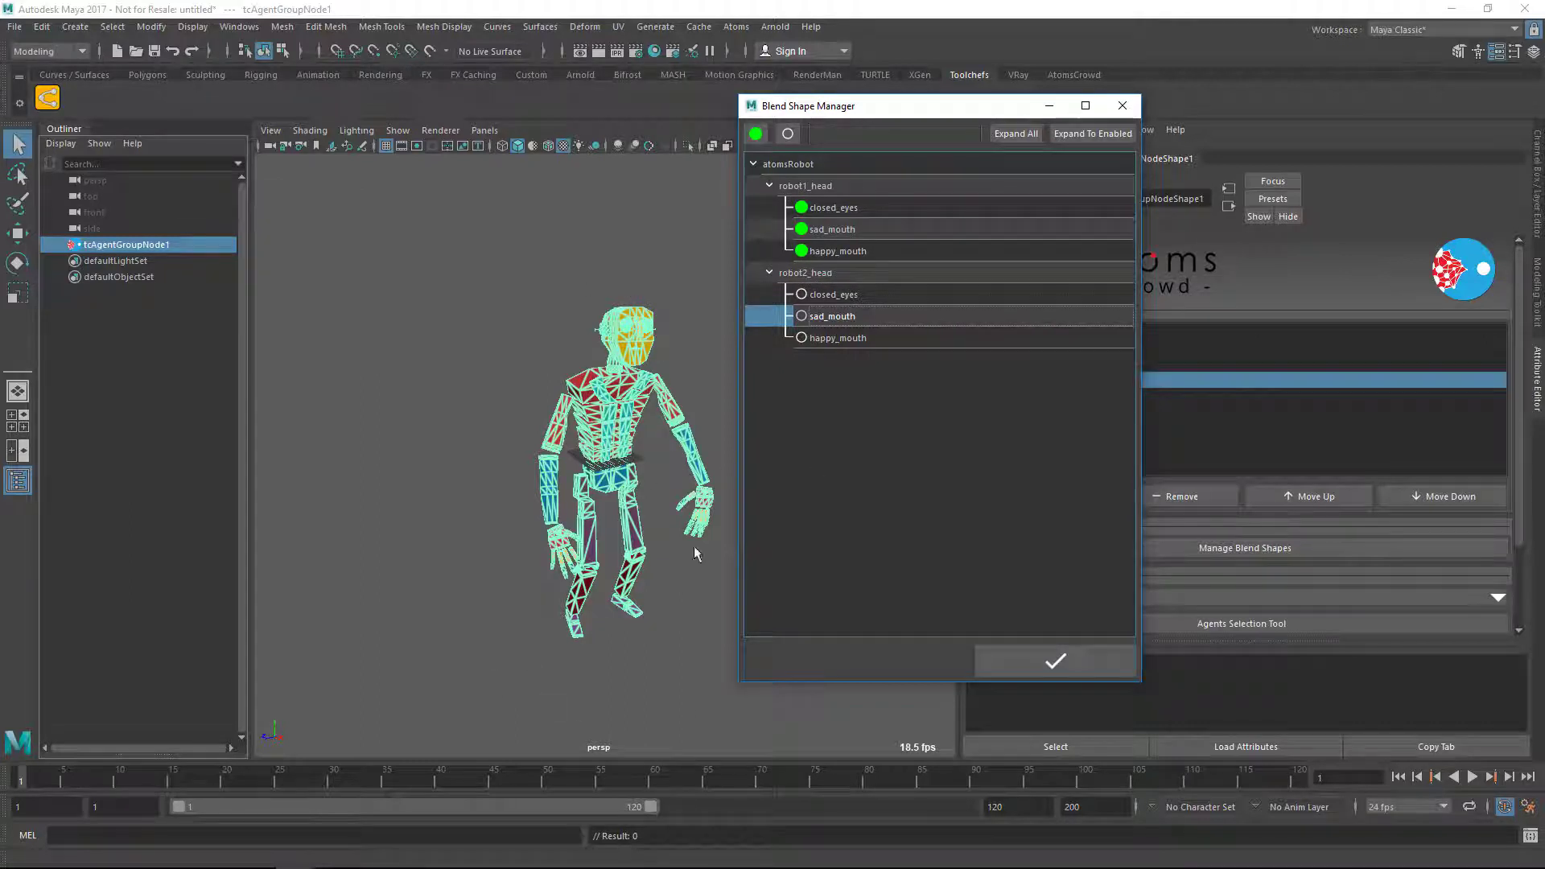
pyautogui.click(1059, 666)
pyautogui.scroll(-2, 1139, 549)
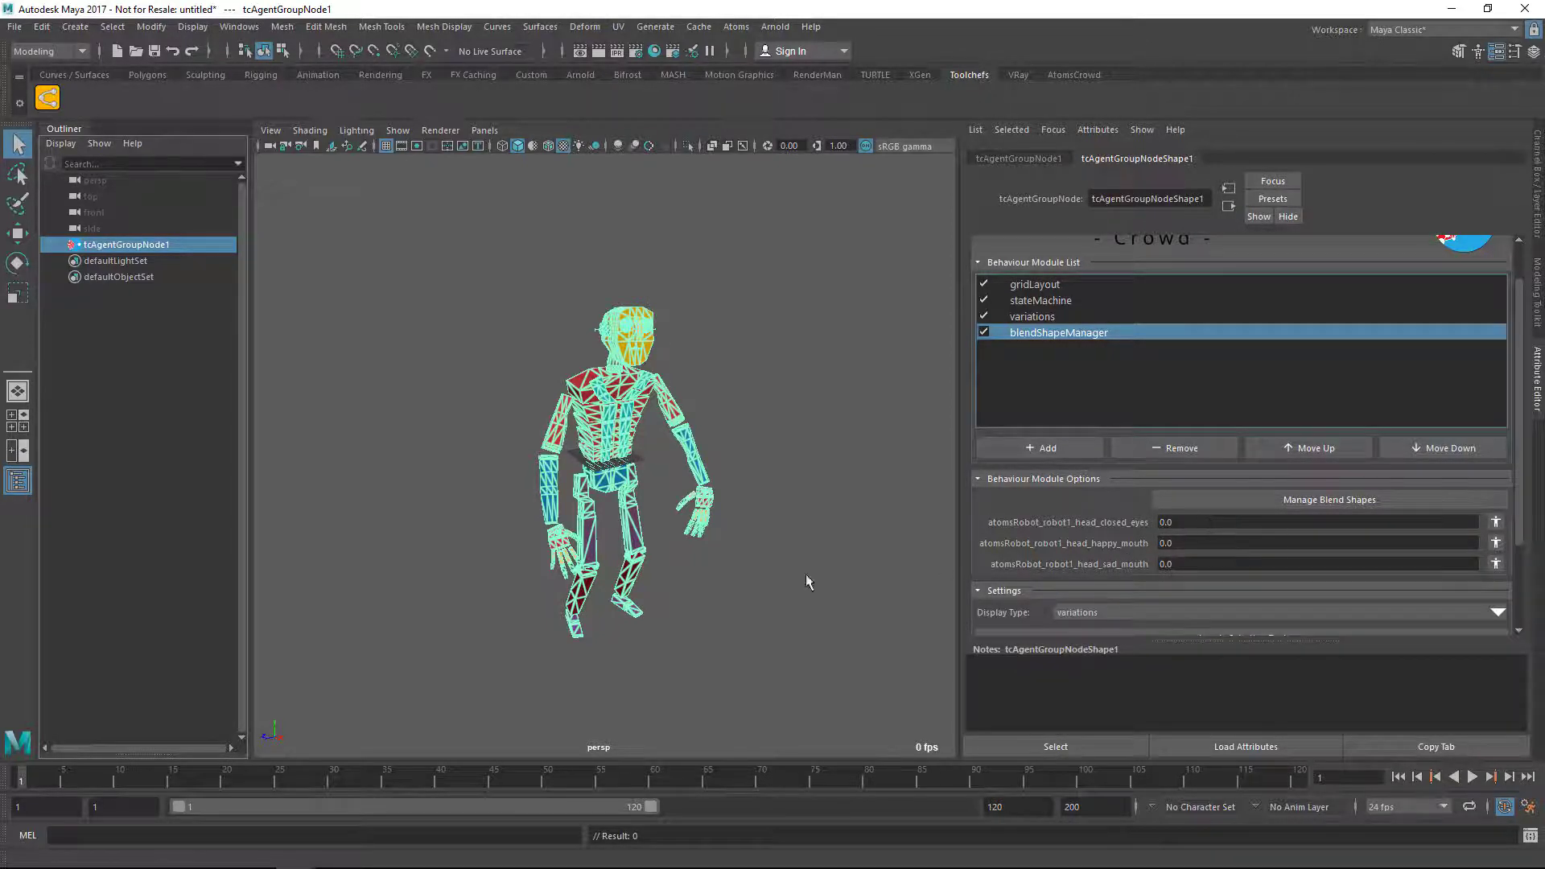
pyautogui.click(1325, 502)
pyautogui.click(1231, 499)
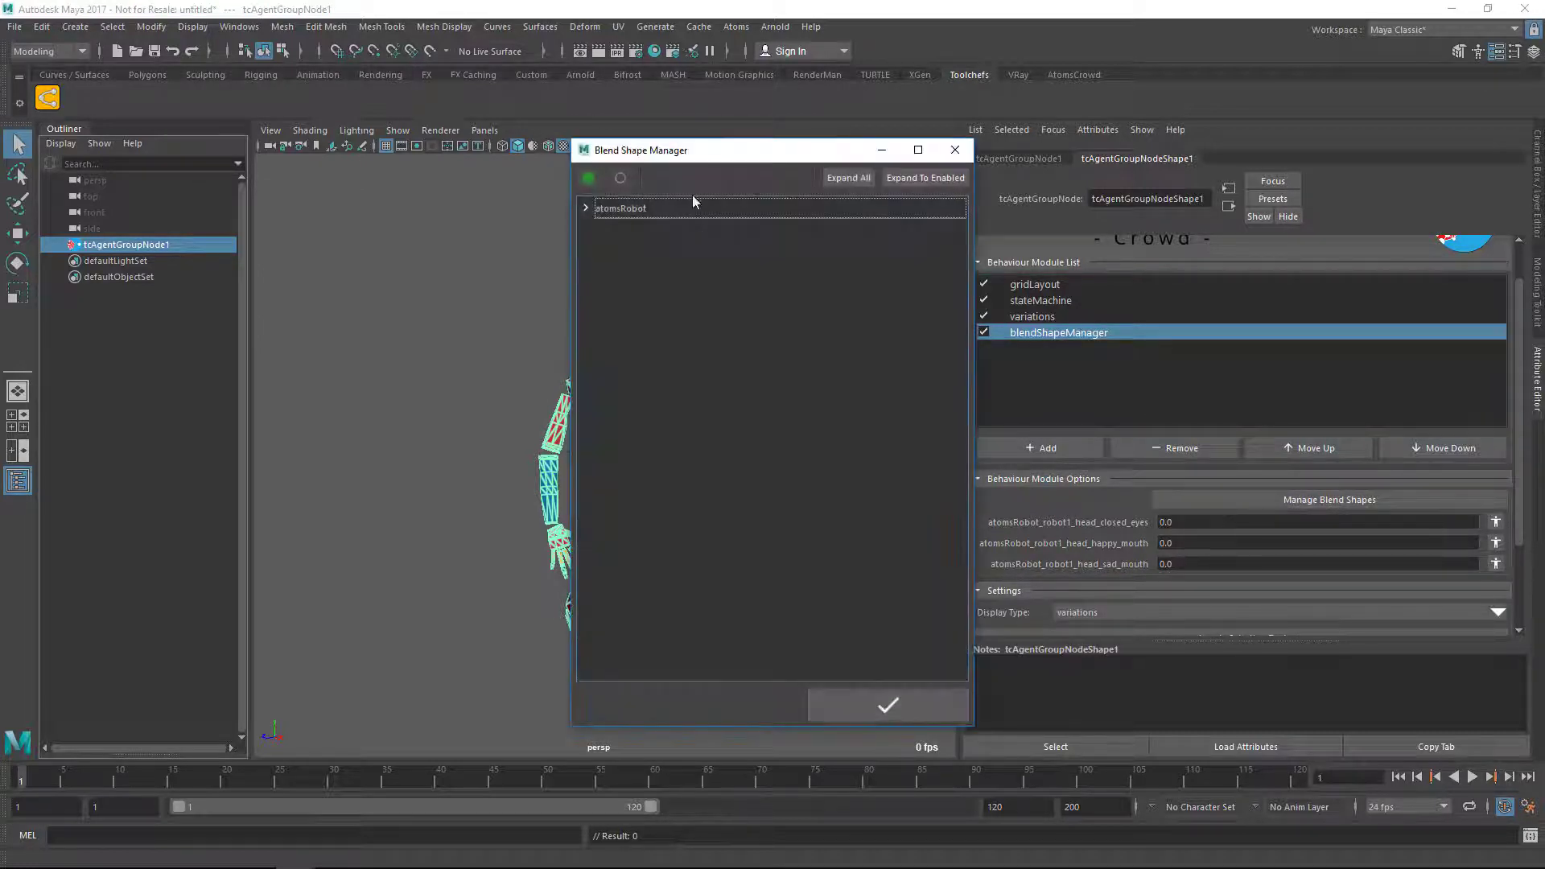
pyautogui.click(955, 149)
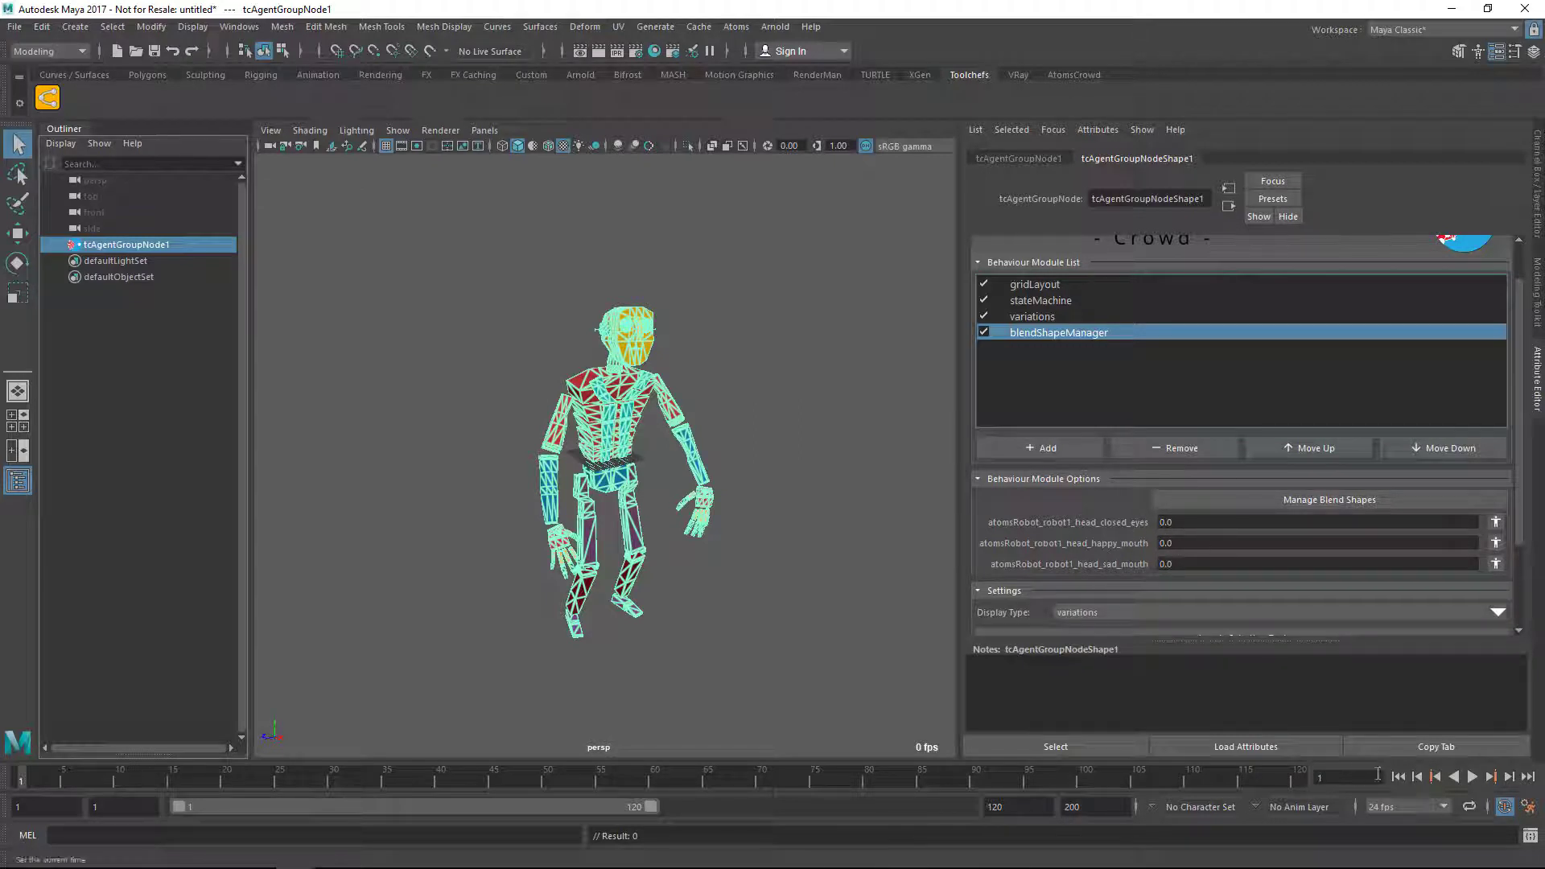
# Step: Key robot1_head's closed_eyes weight at 0 on frame 1 and at 1 on frame 30
pyautogui.rightClick(1185, 523)
pyautogui.click(1224, 532)
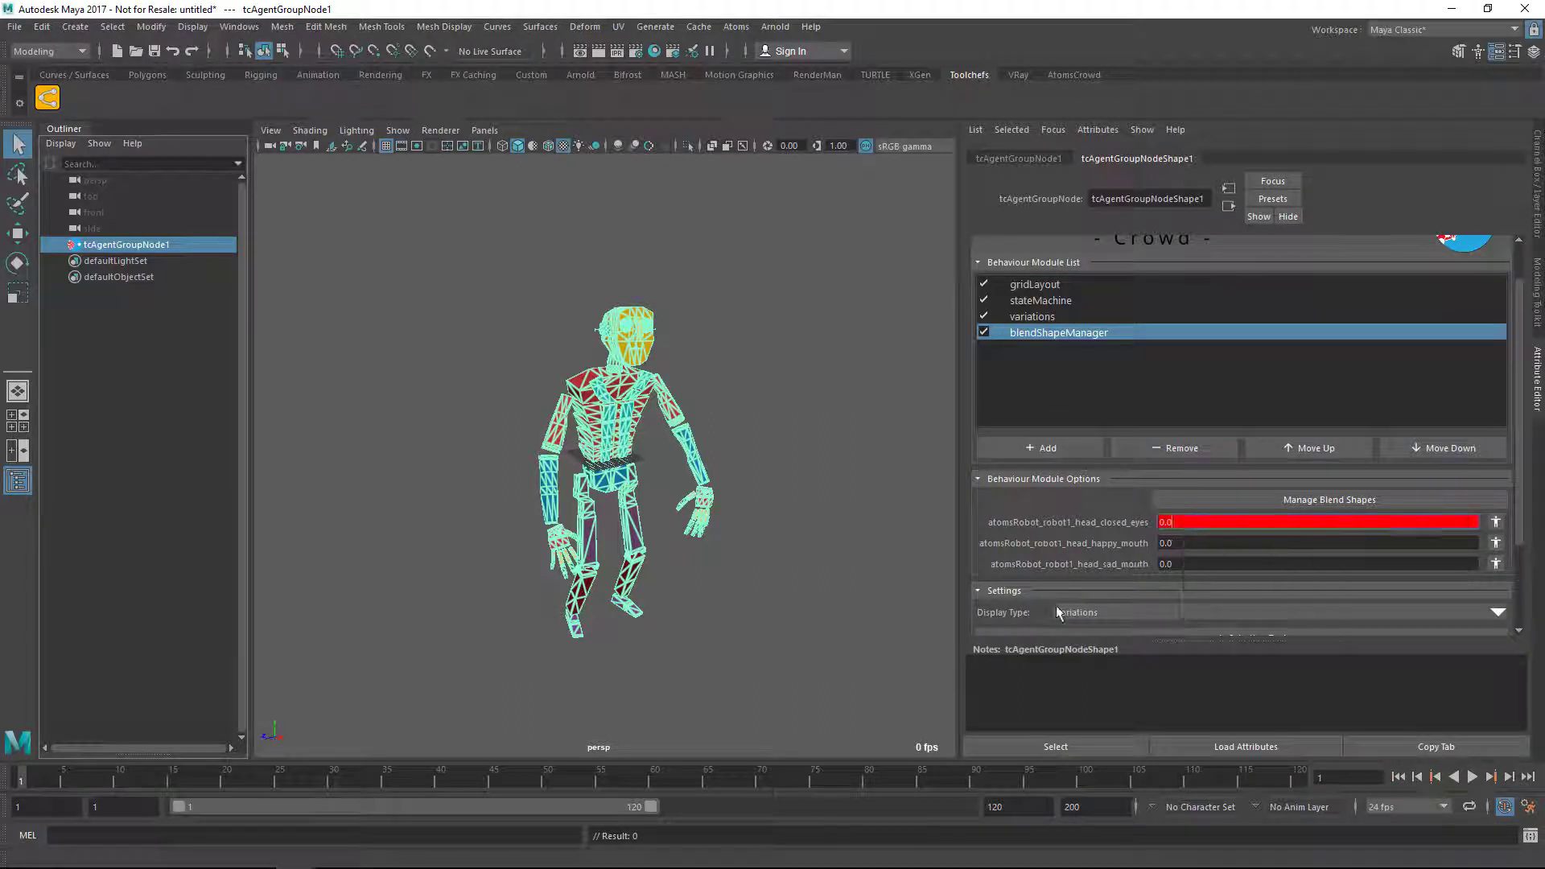
pyautogui.click(330, 781)
pyautogui.doubleClick(1178, 522)
pyautogui.write('1')
pyautogui.press('Tab')
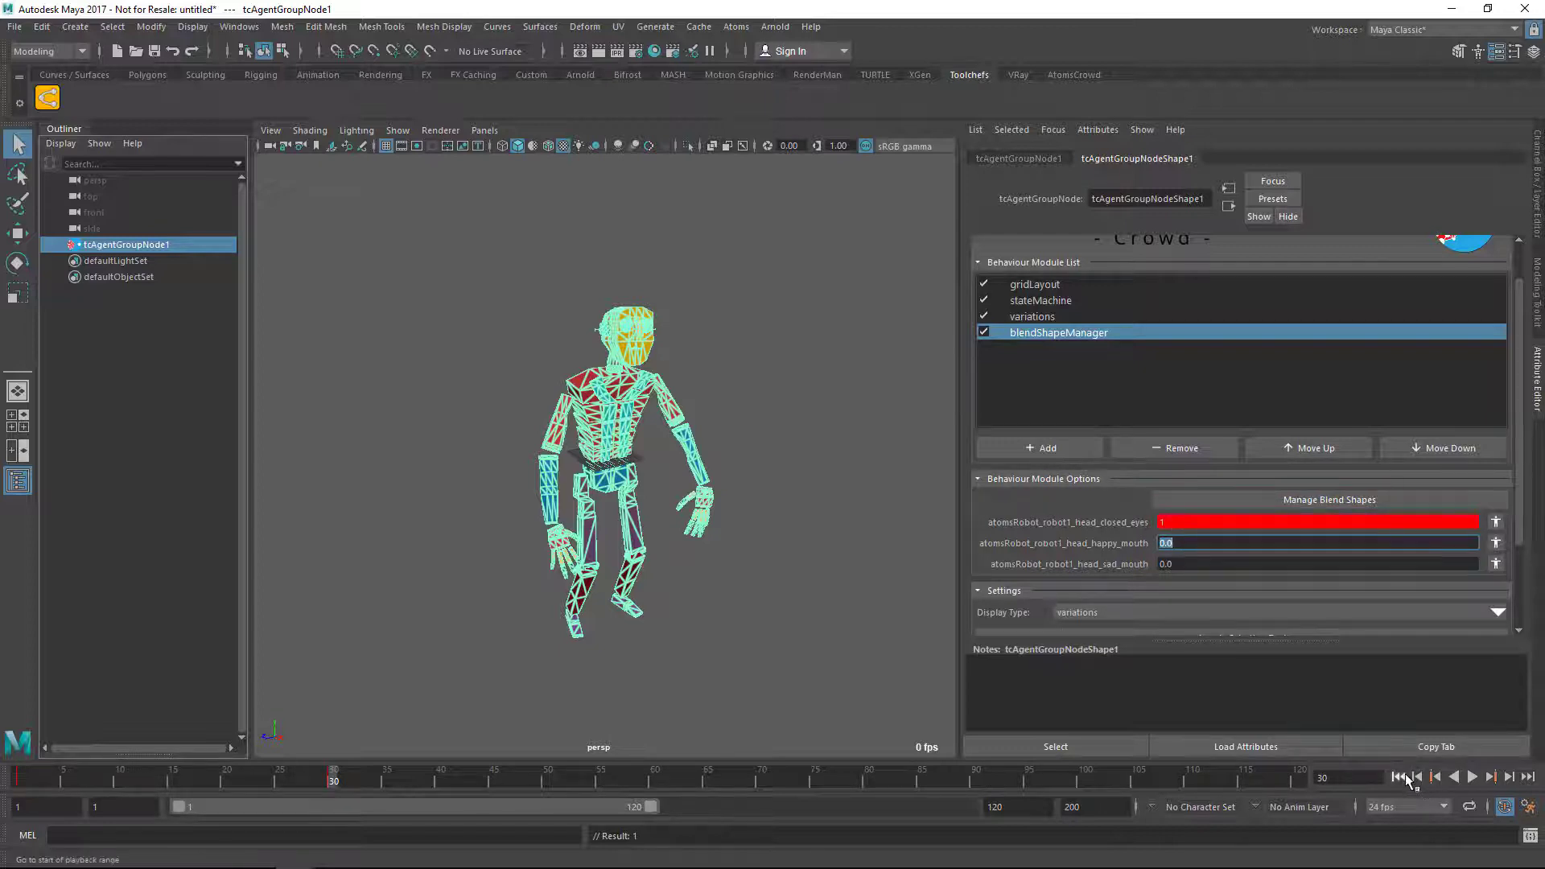
# Step: Play back the closed_eyes animation and return to the first frame
pyautogui.click(1472, 778)
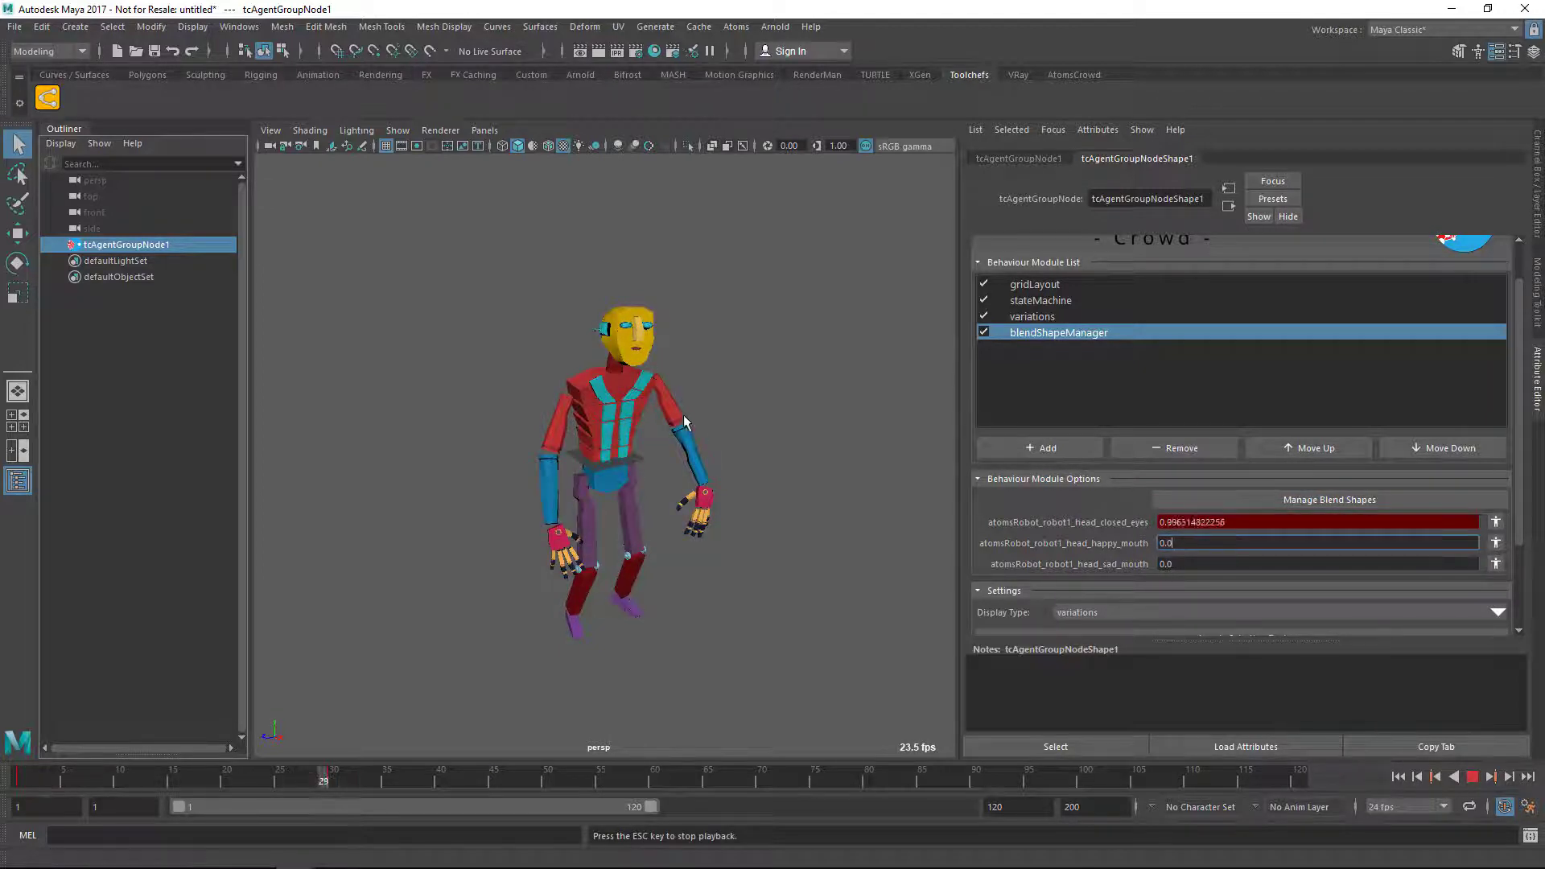
pyautogui.press('Escape')
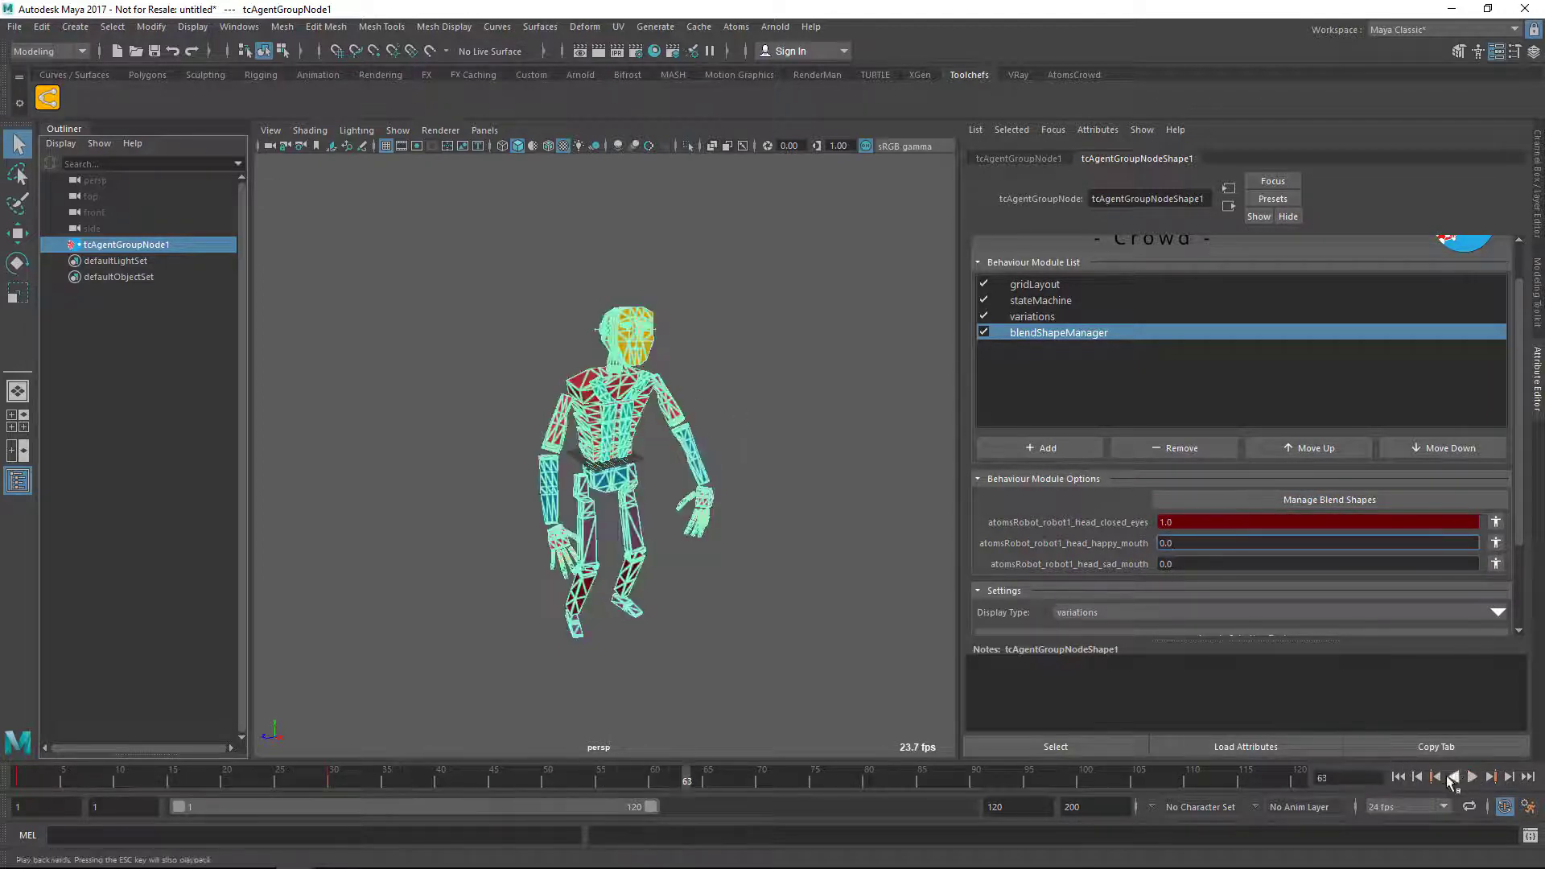
pyautogui.click(1399, 777)
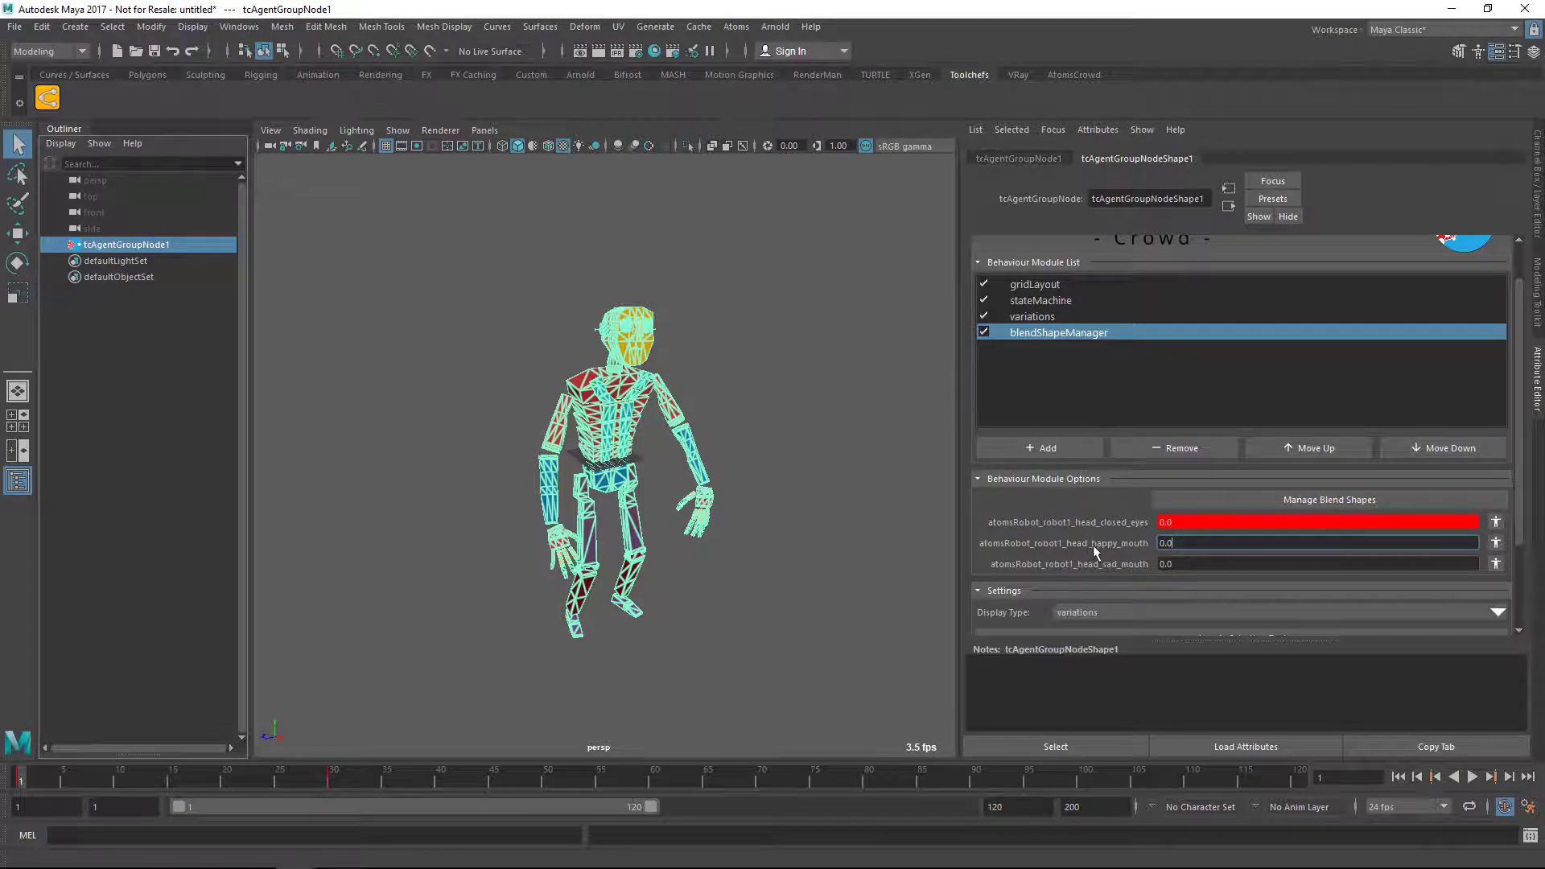
# Step: Key robot1_head's happy_mouth weight at 1 on frame 1 and at 0 on frame 30
pyautogui.scroll(-2, 1087, 535)
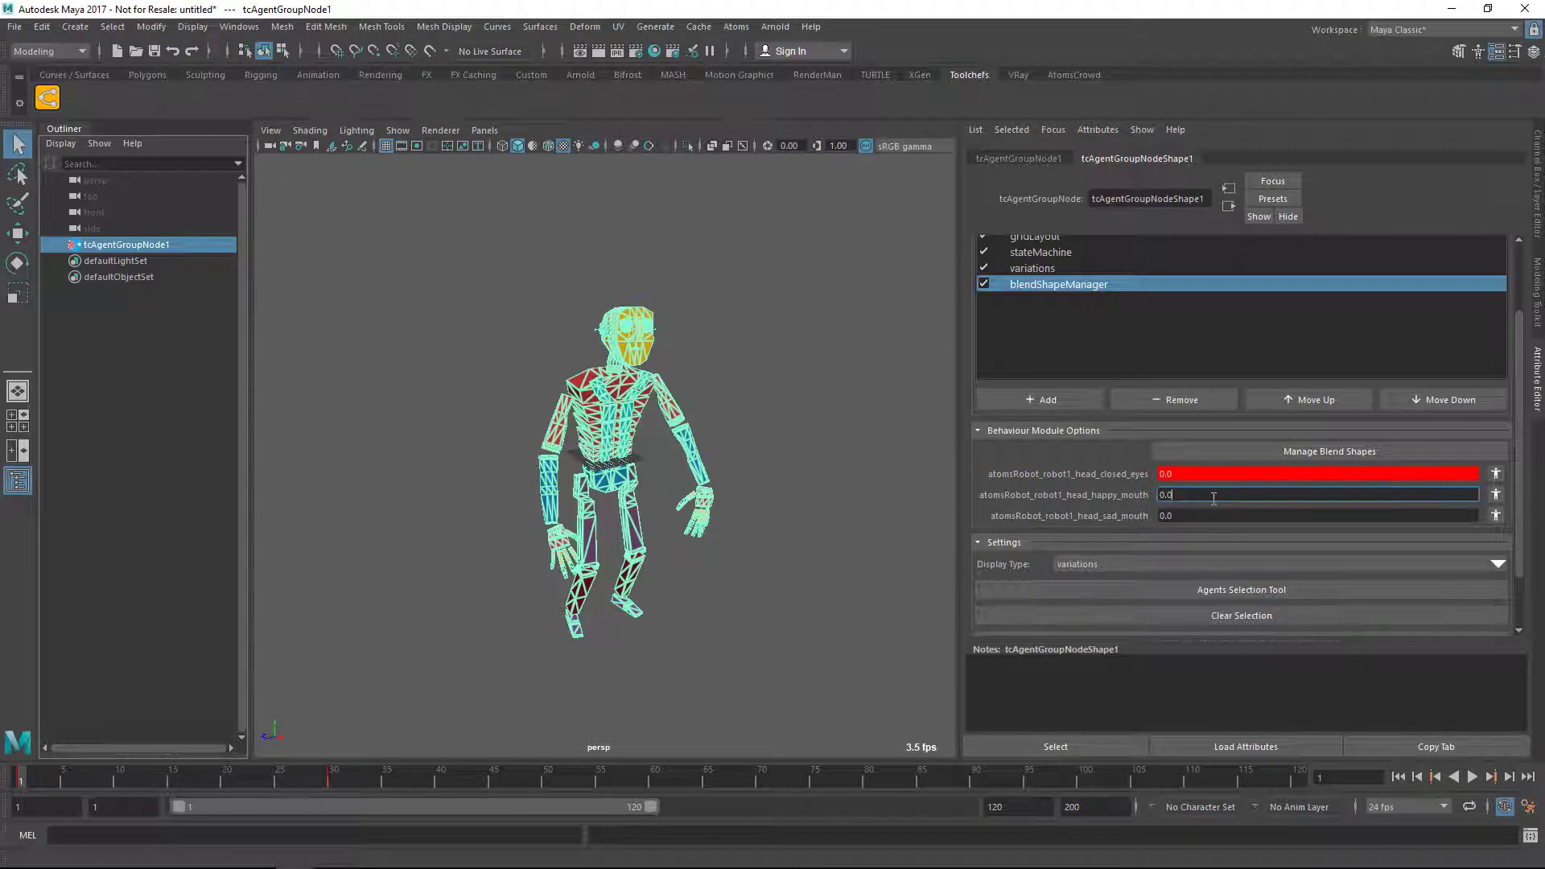
pyautogui.hotkey('ctrl', 'a')
pyautogui.write('1')
pyautogui.rightClick(1212, 499)
pyautogui.click(1212, 505)
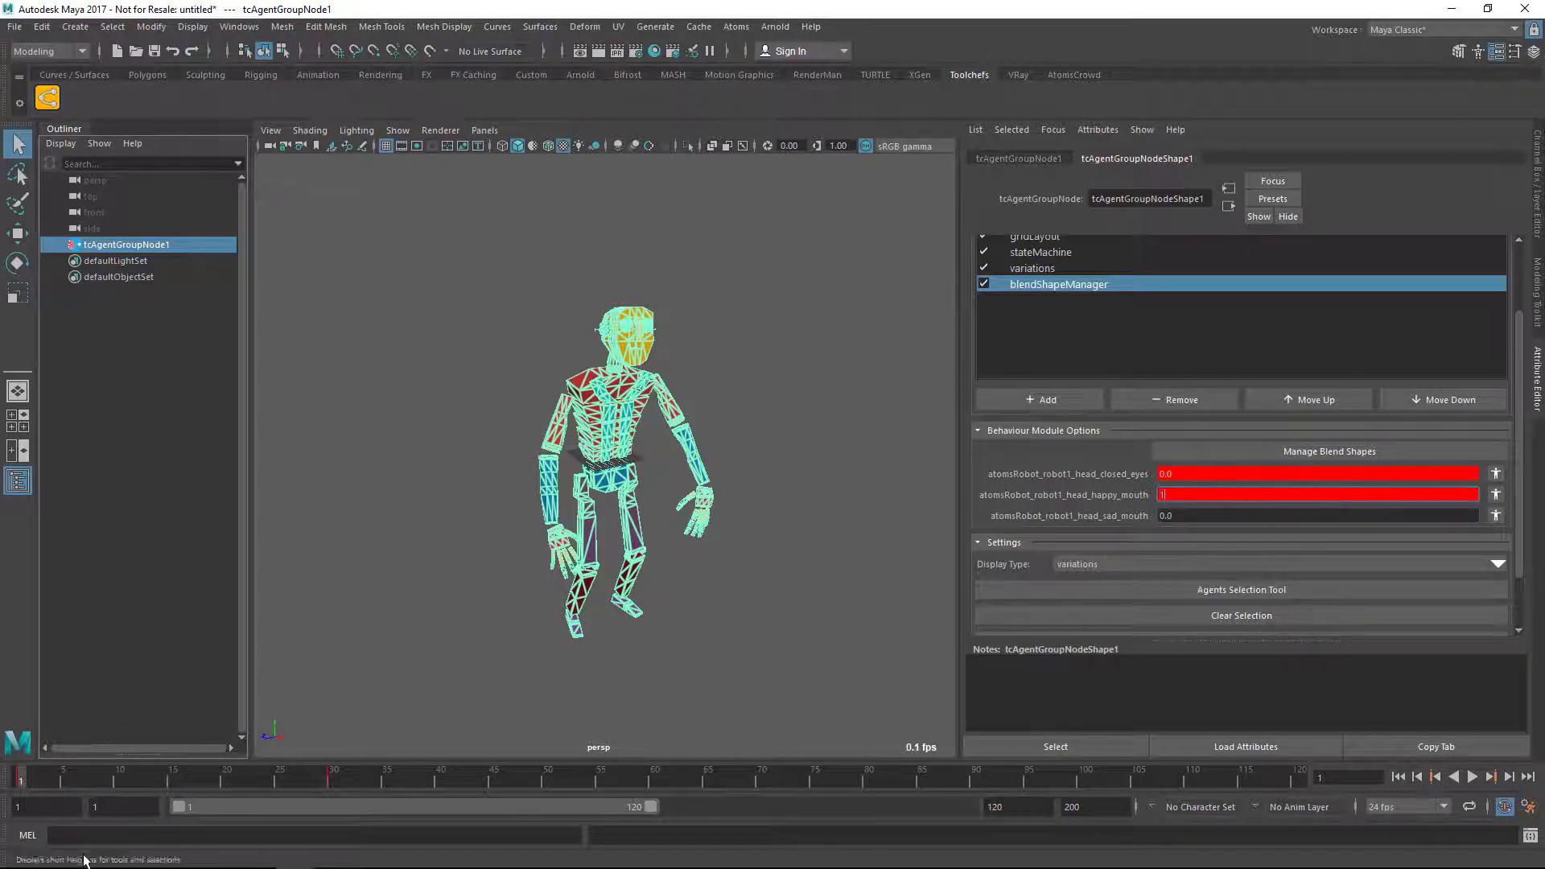
pyautogui.click(335, 781)
pyautogui.doubleClick(1167, 494)
pyautogui.write('0')
pyautogui.press('Return')
# Step: Play the combined closed_eyes and happy_mouth animation from the start and return to the first frame
pyautogui.click(1399, 777)
pyautogui.click(1473, 776)
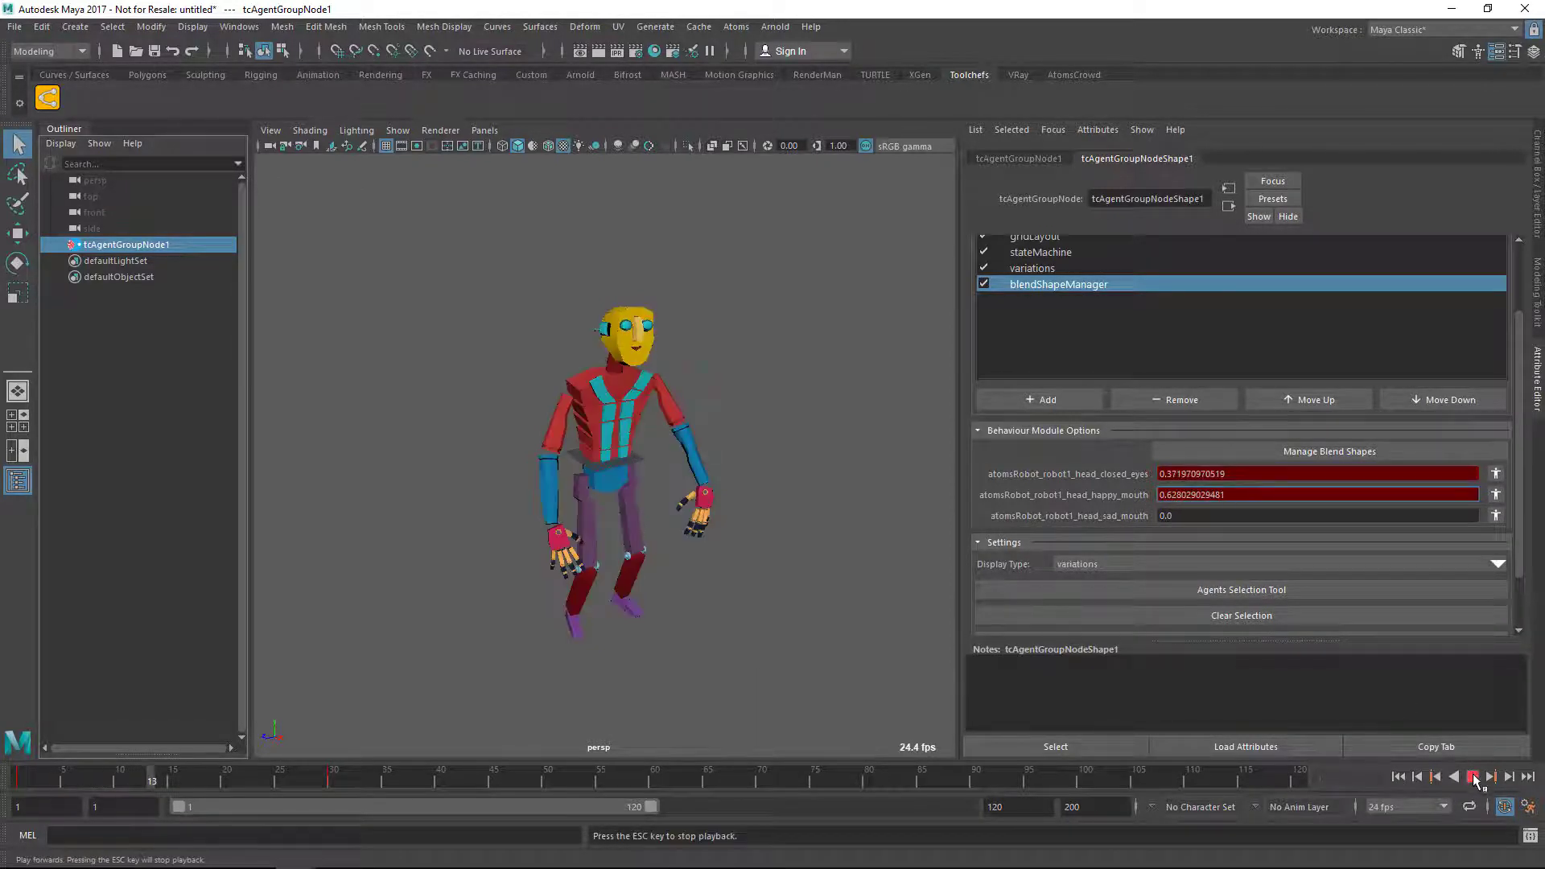
pyautogui.click(1474, 777)
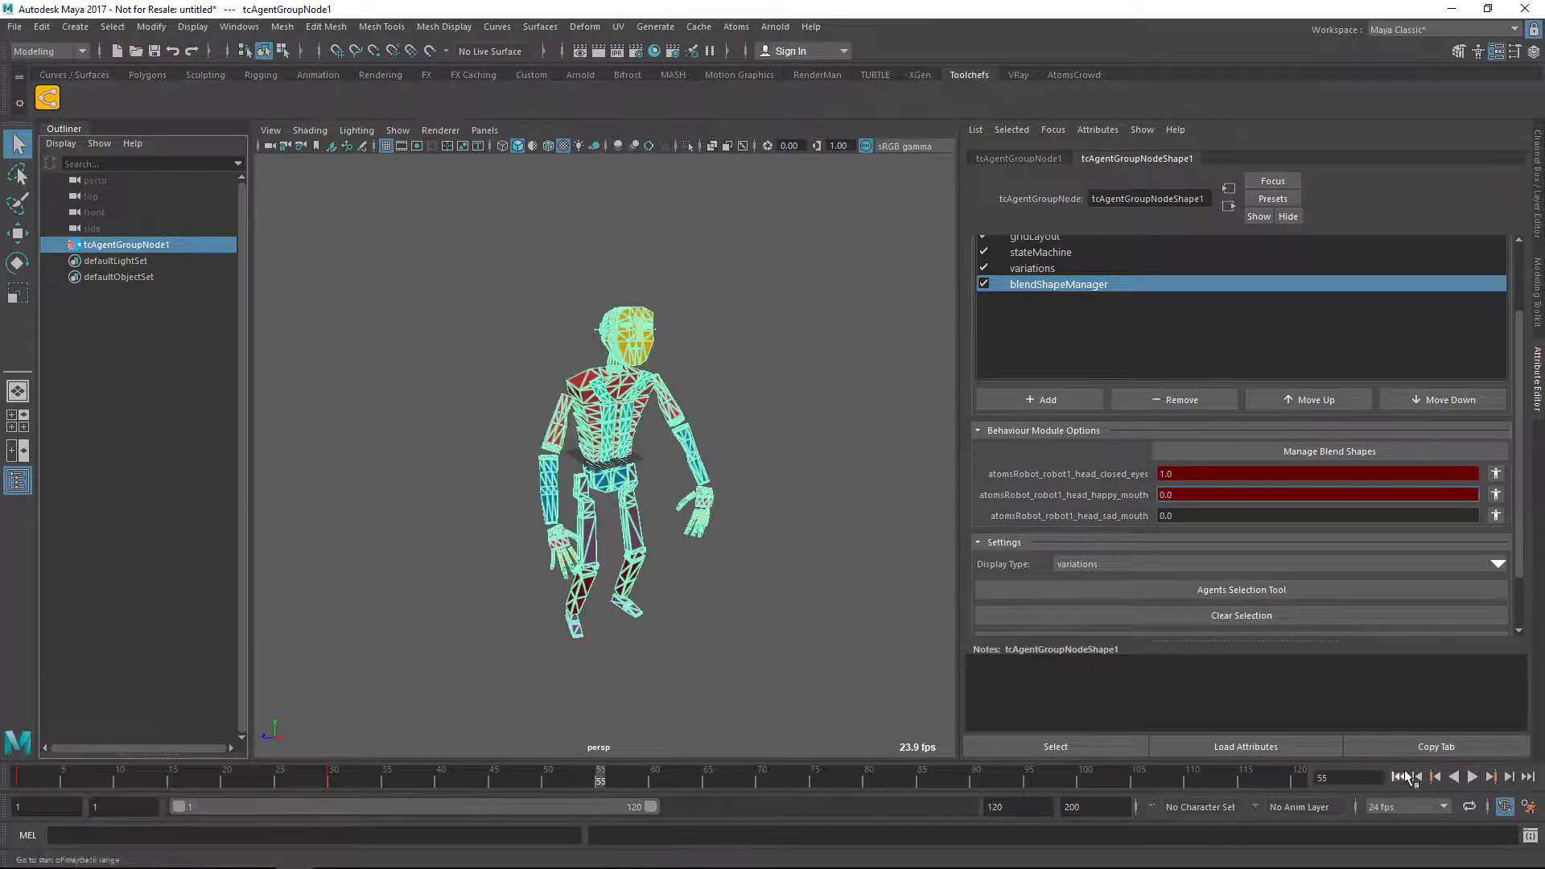
pyautogui.click(1399, 777)
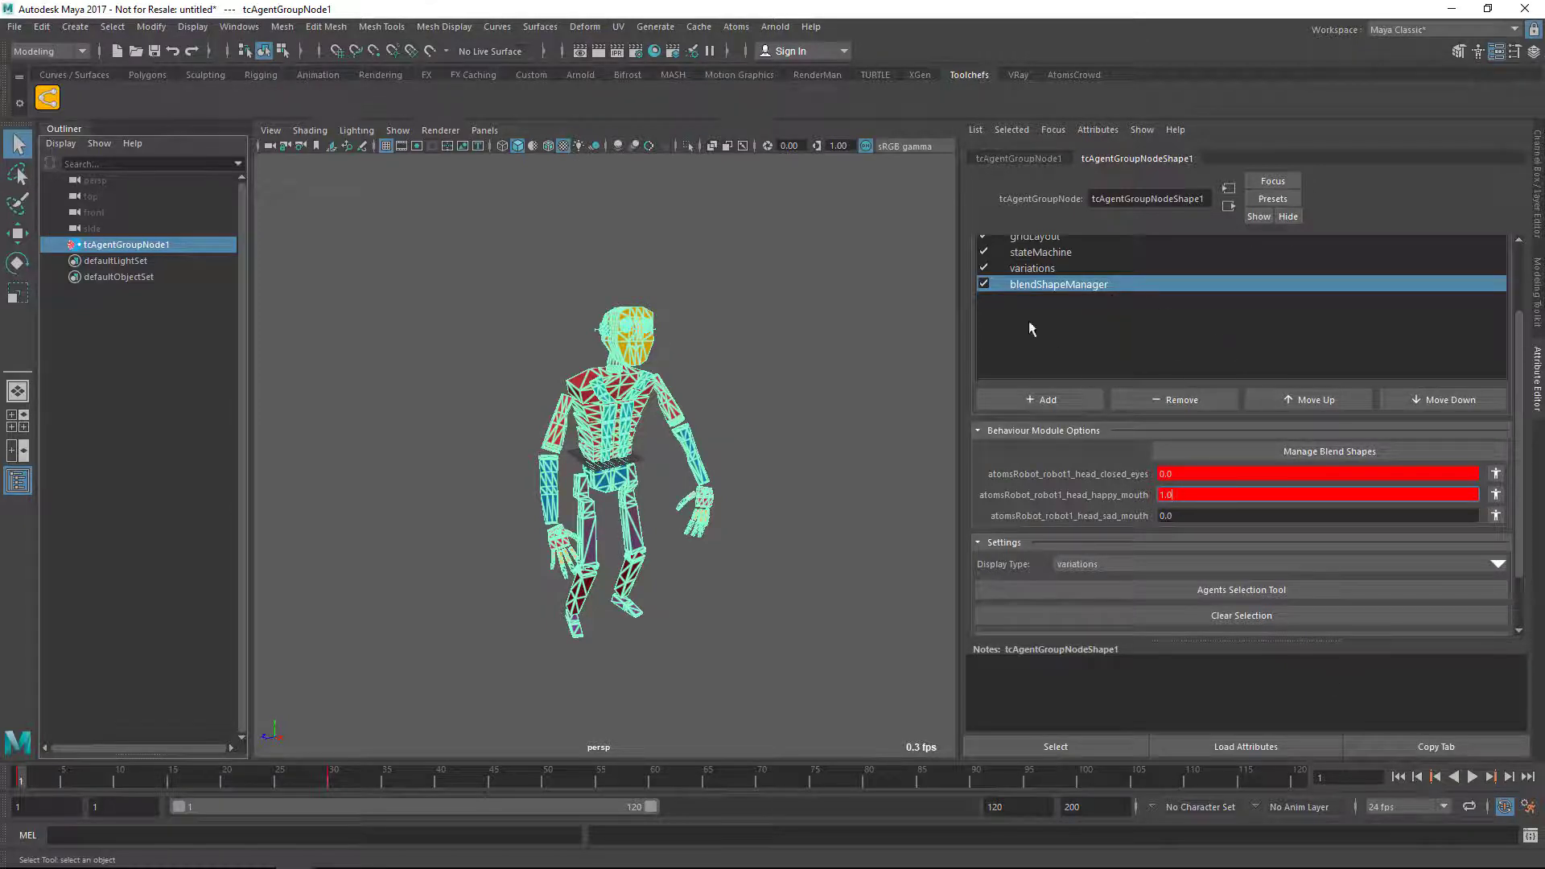
# Step: Remove the blendShapeManager module from the agent group and clear the selection
pyautogui.click(1168, 401)
pyautogui.click(1046, 410)
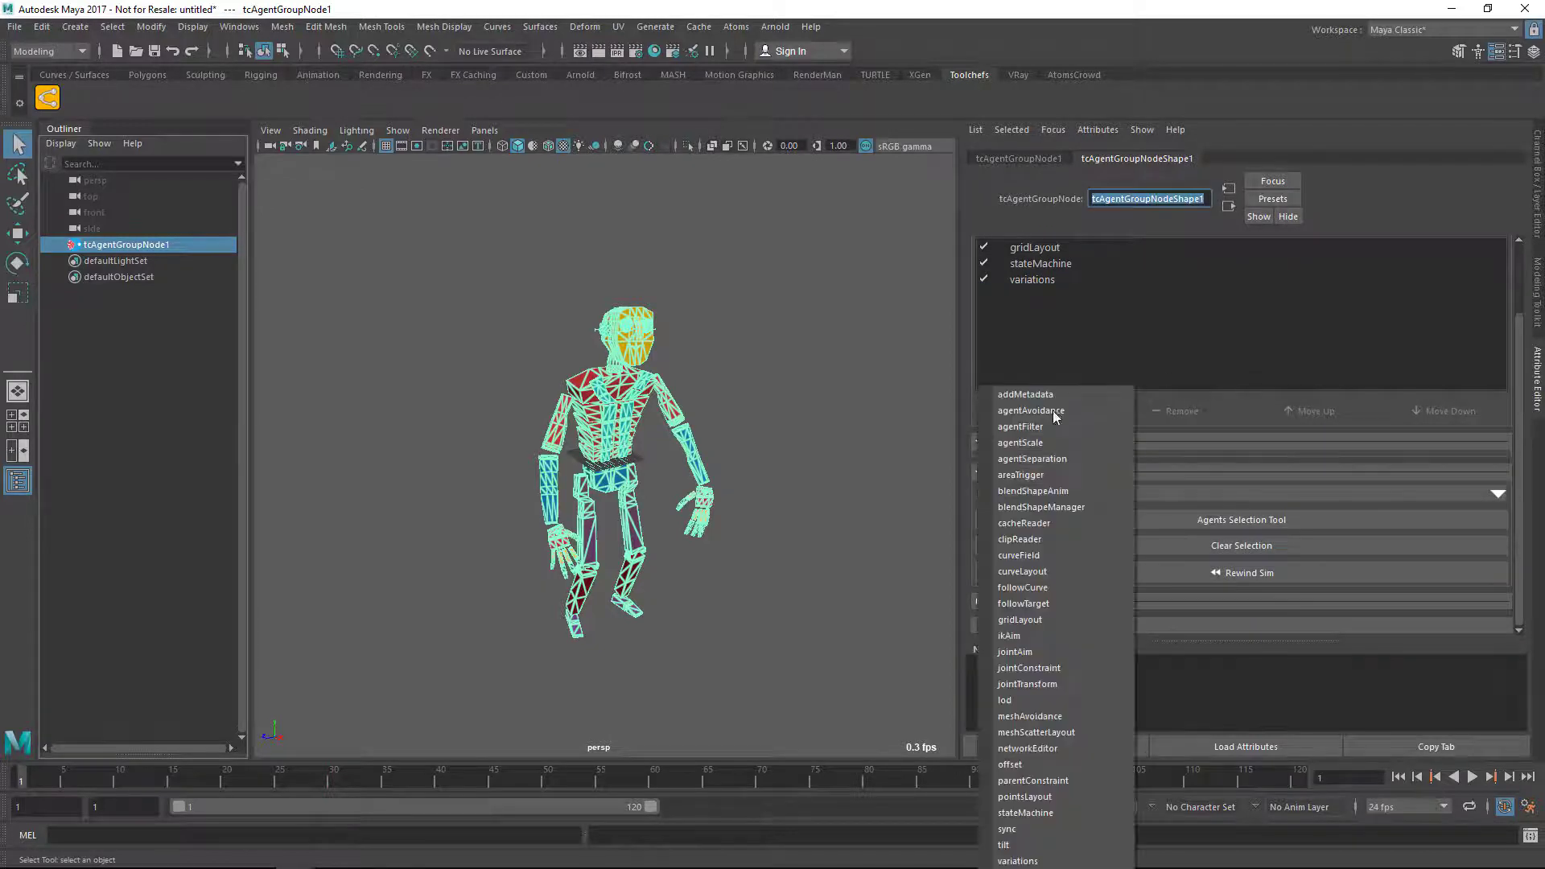
pyautogui.click(854, 449)
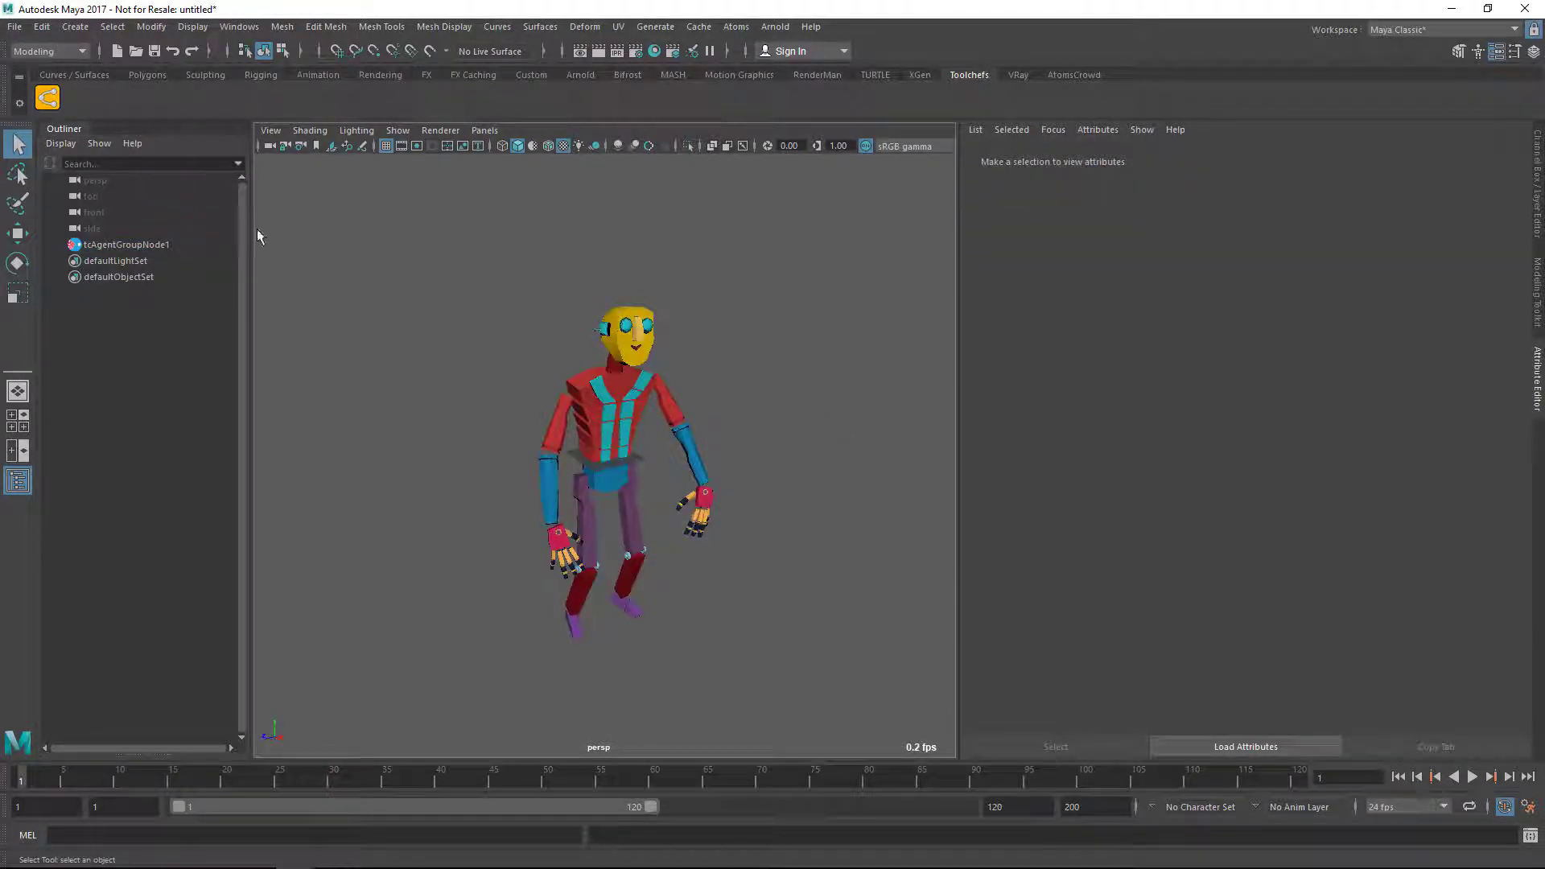
# Step: Open the recently used scene AtomsRobot.ma from the AtomsTests data folder
pyautogui.click(15, 27)
pyautogui.moveTo(110, 526)
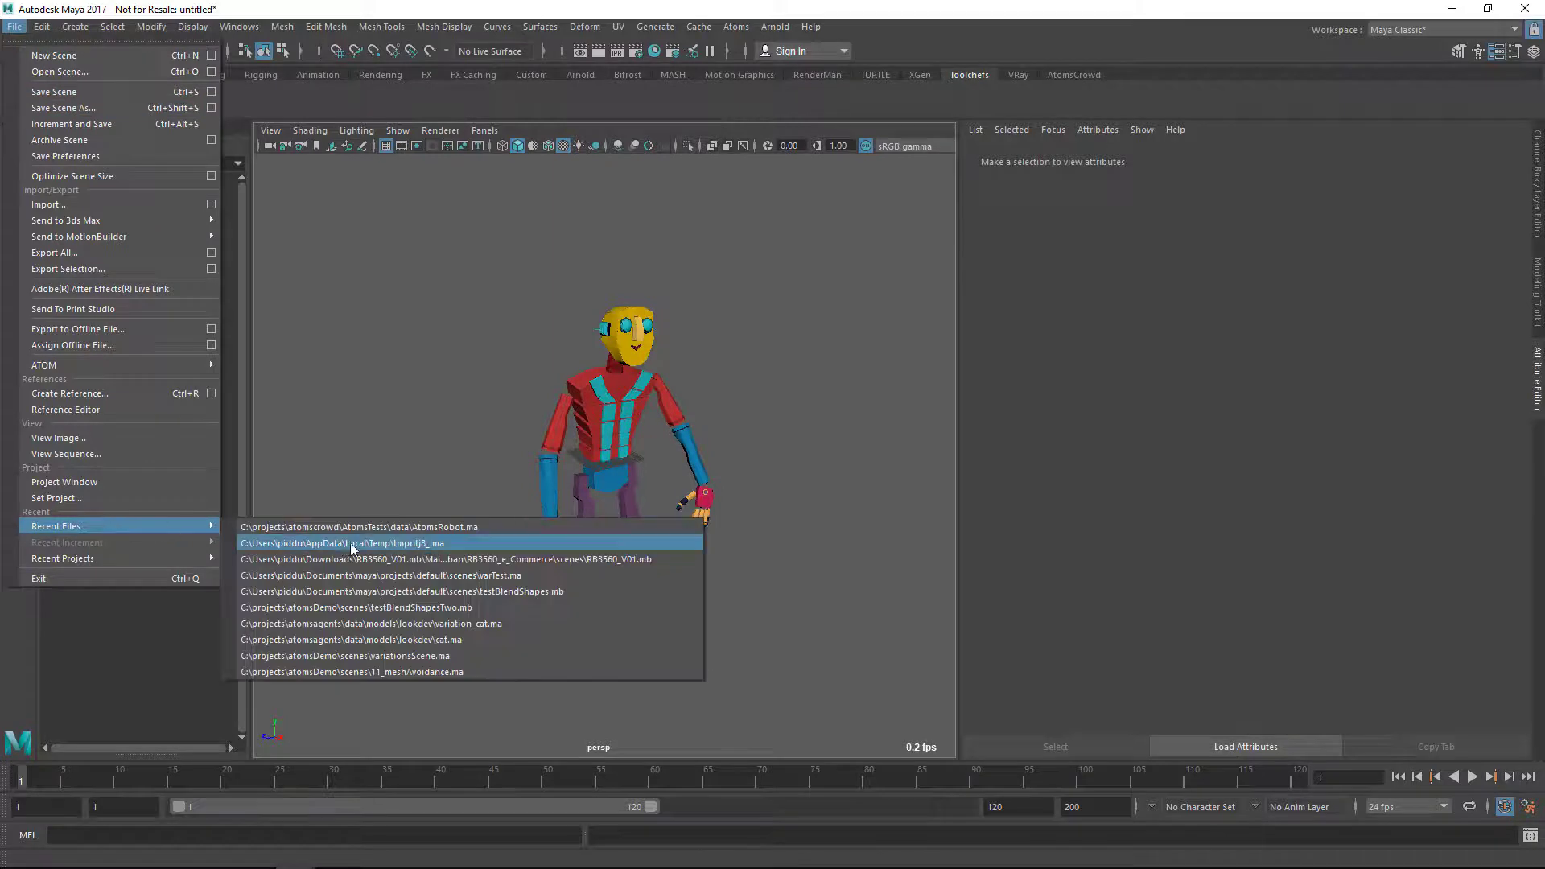
pyautogui.click(346, 527)
pyautogui.click(775, 449)
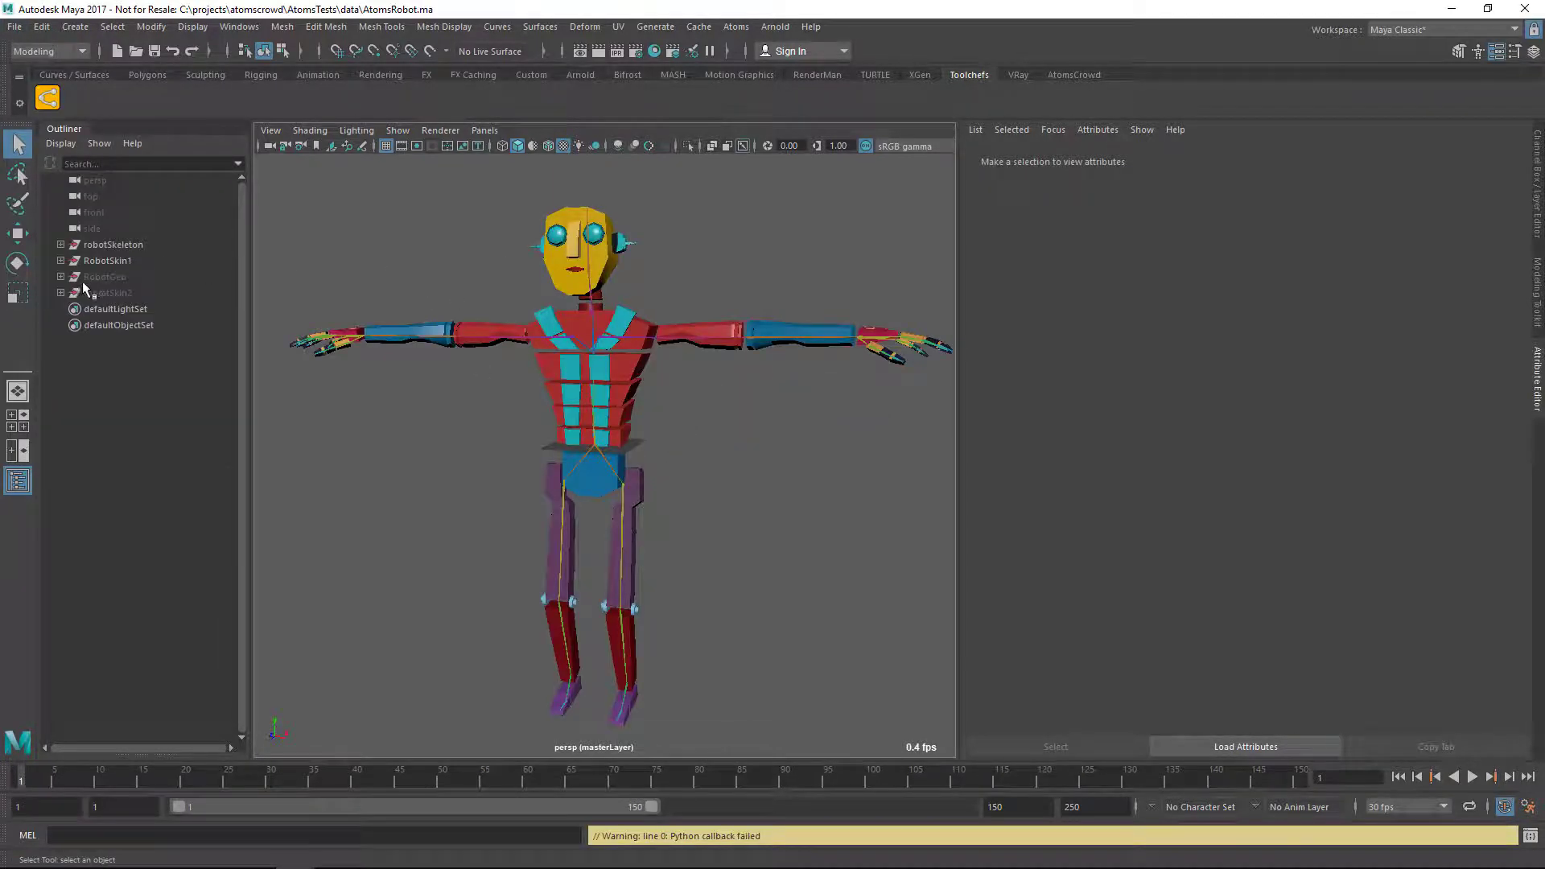
# Step: Key the closed_eyes, sad_mouth and happy_mouth channels of robot1_head's blendShape4 at frame 1
pyautogui.click(556, 287)
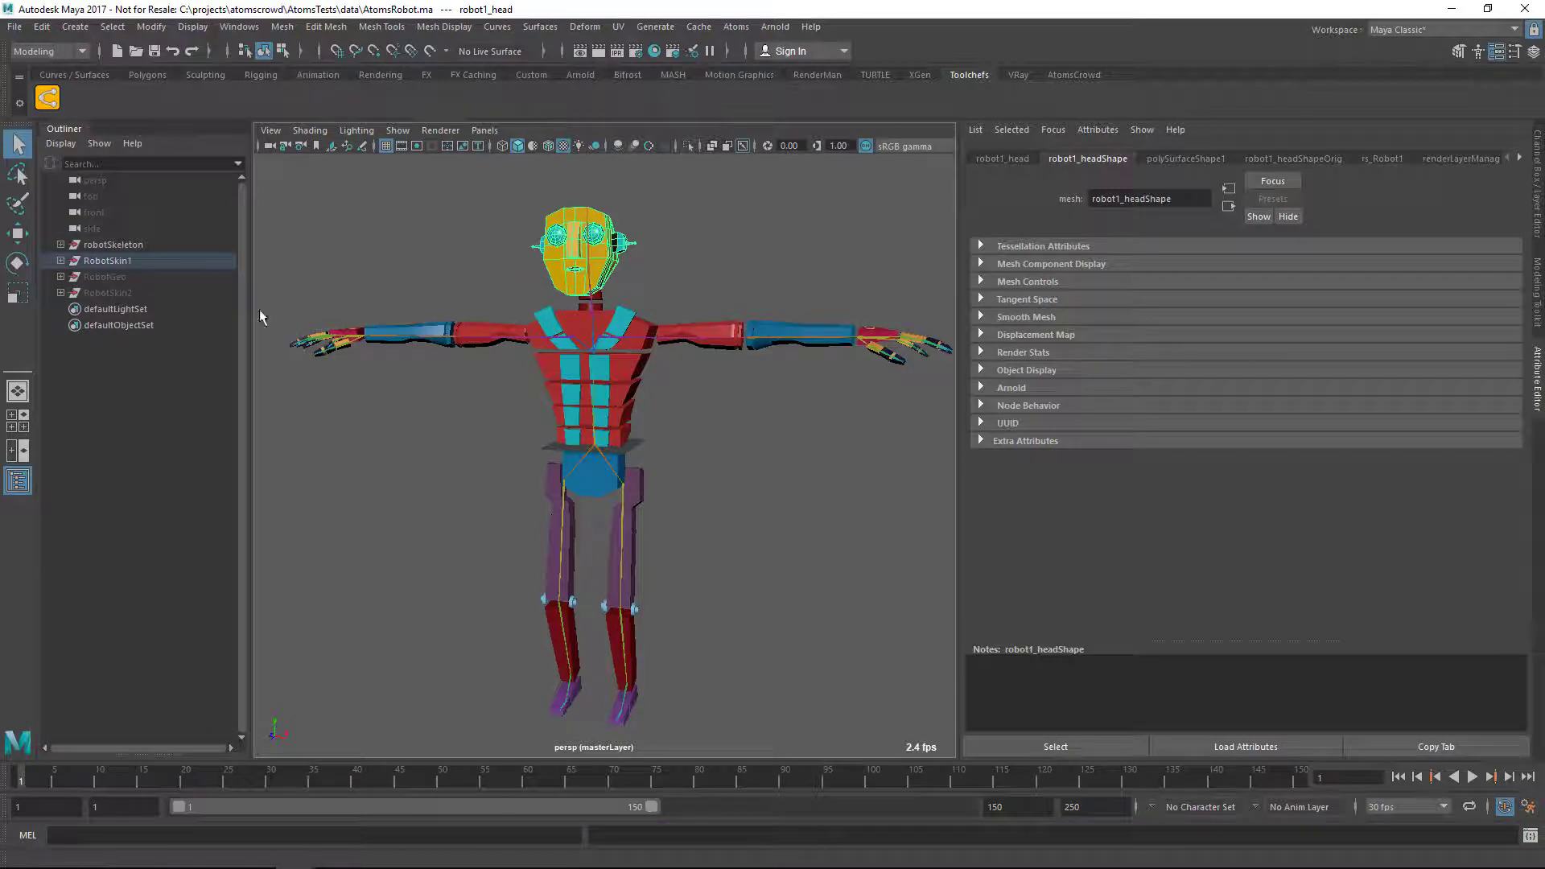
pyautogui.click(61, 260)
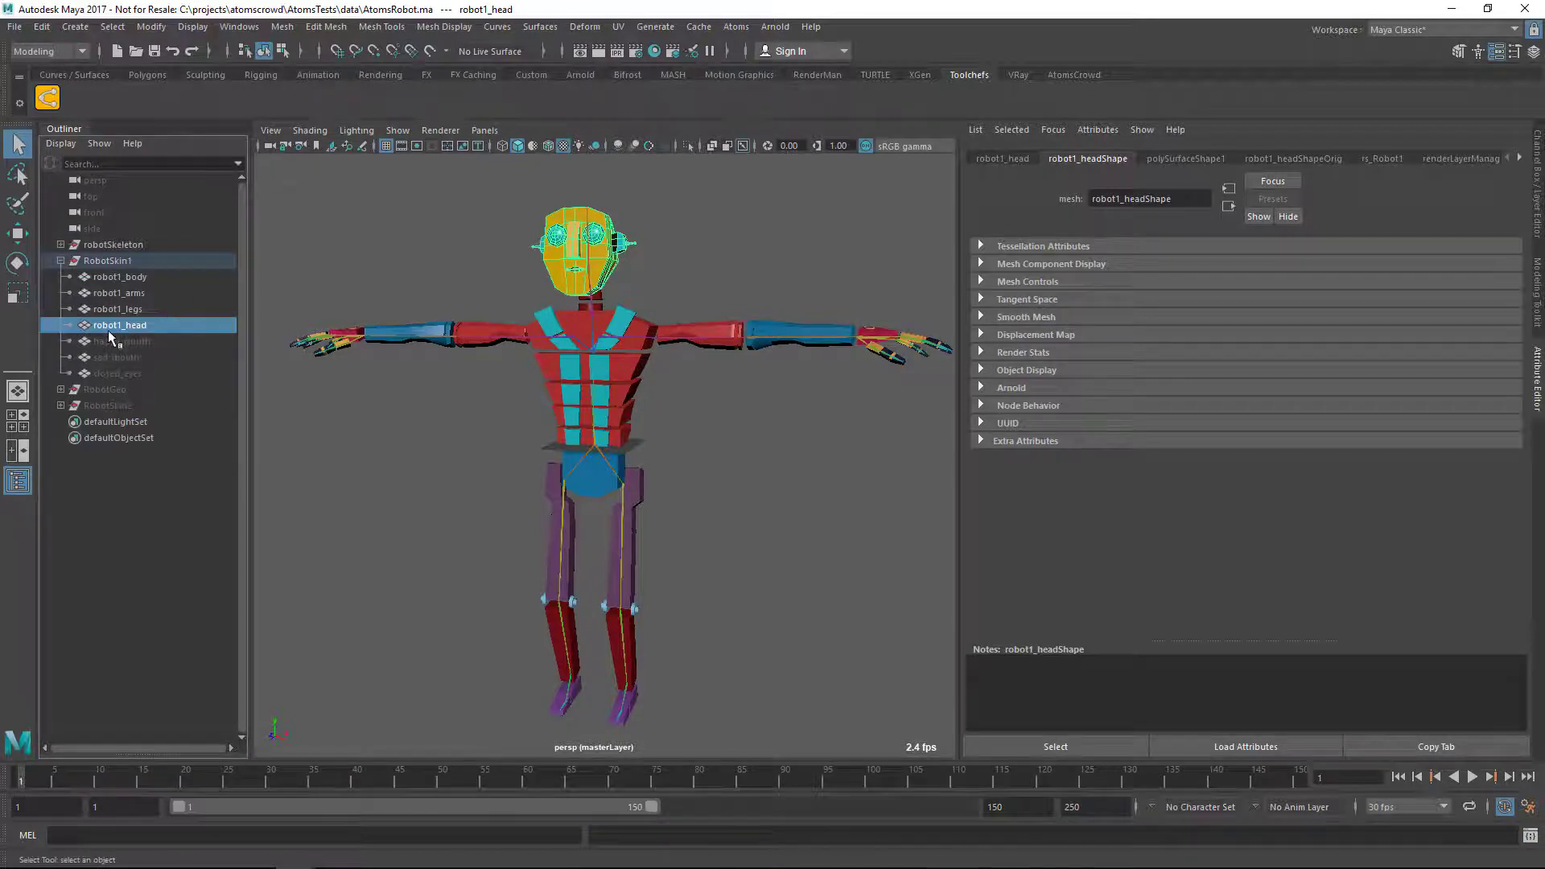
pyautogui.click(1537, 211)
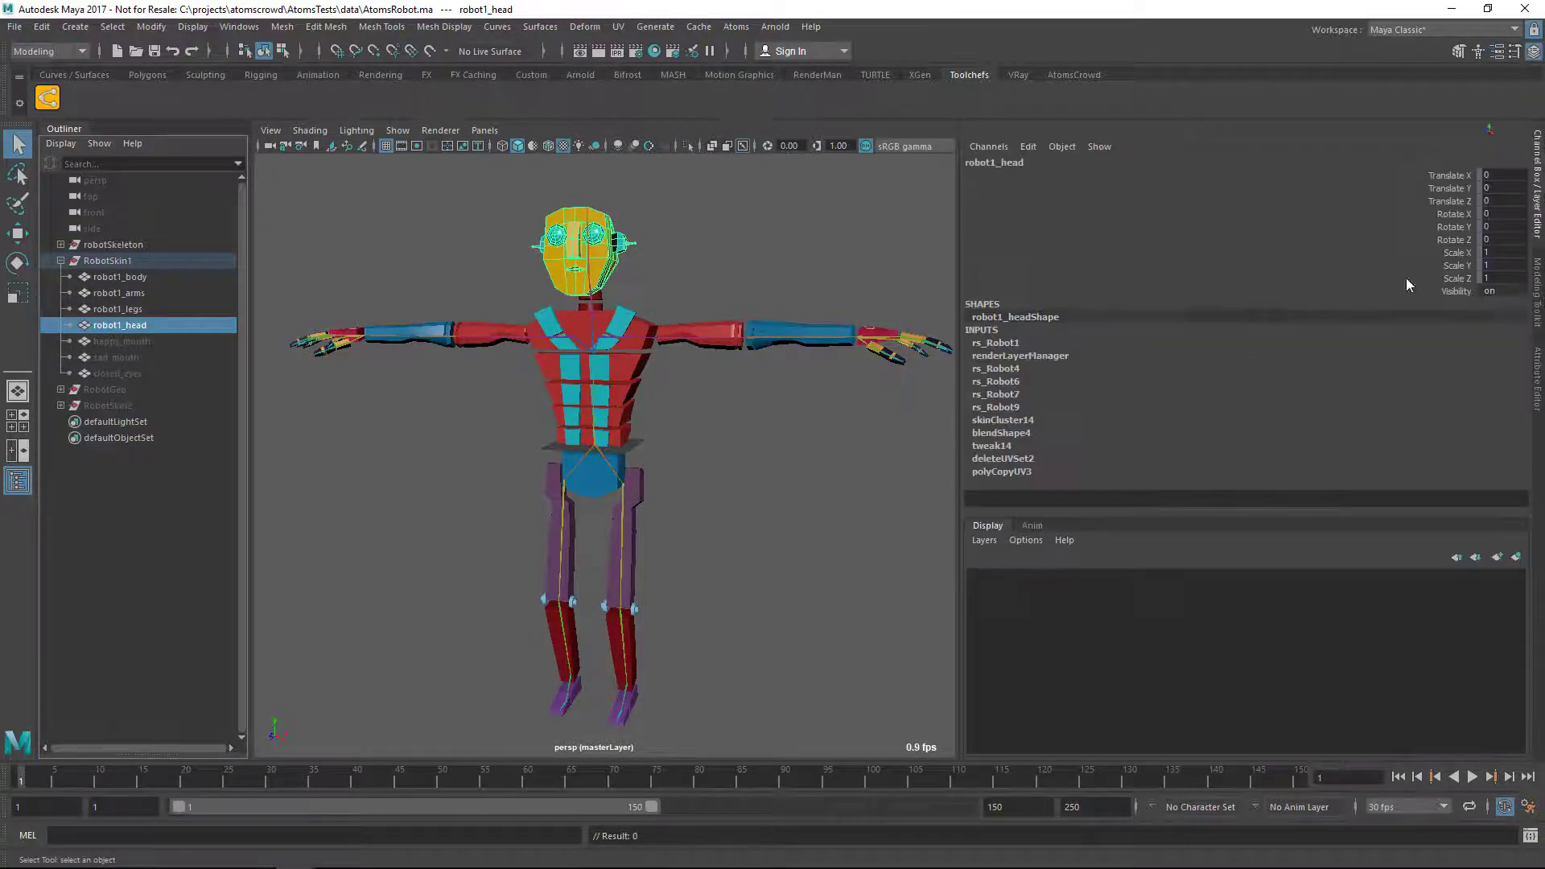
pyautogui.click(1006, 433)
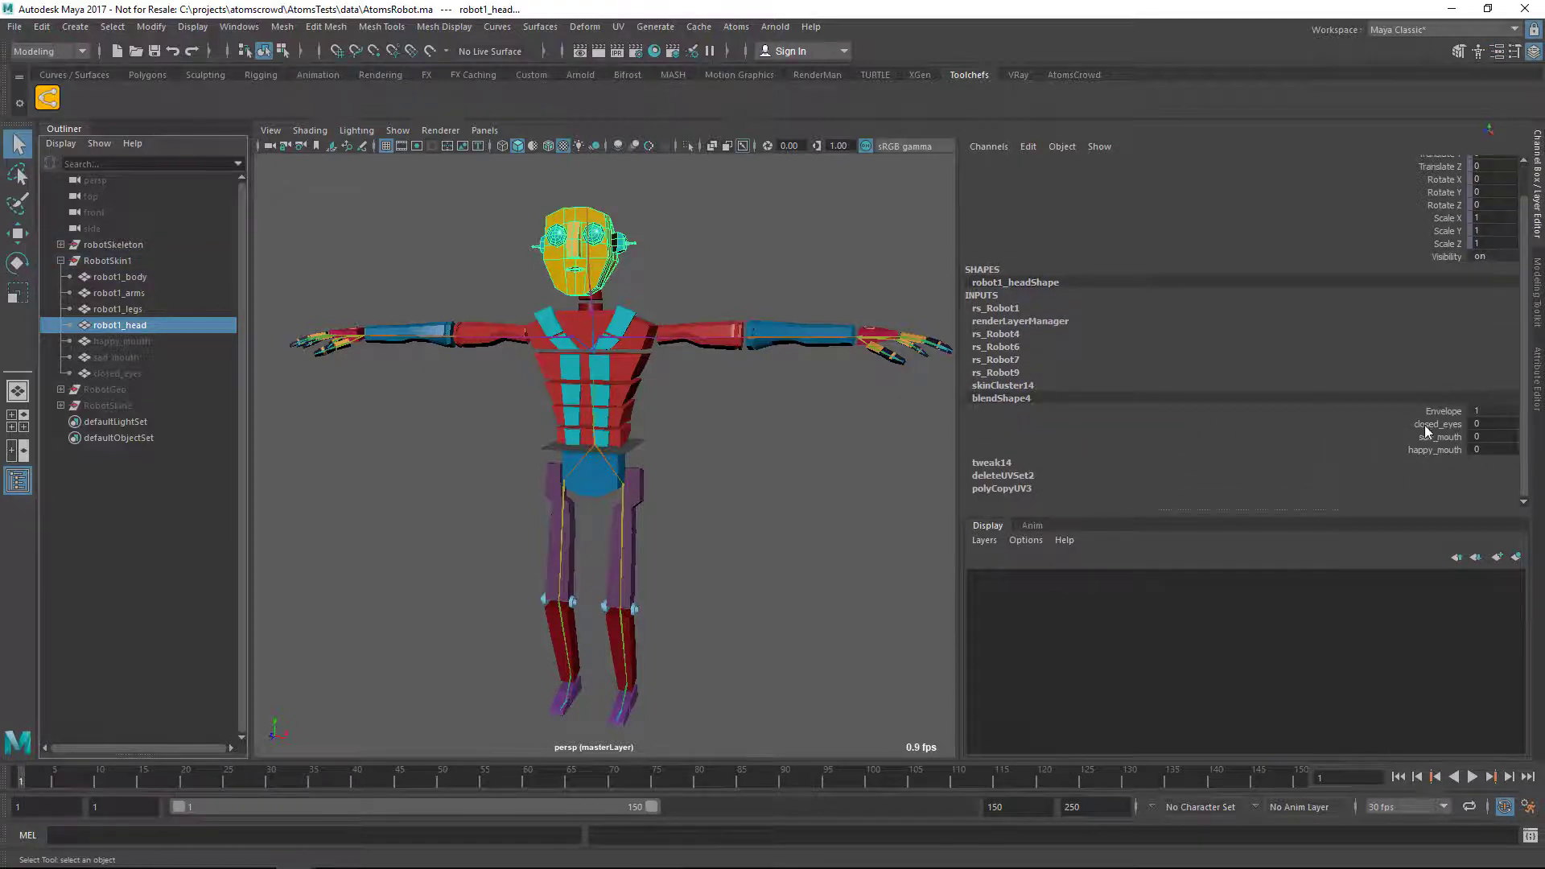
pyautogui.moveTo(1448, 423); pyautogui.dragTo(1438, 450)
pyautogui.rightClick(1438, 451)
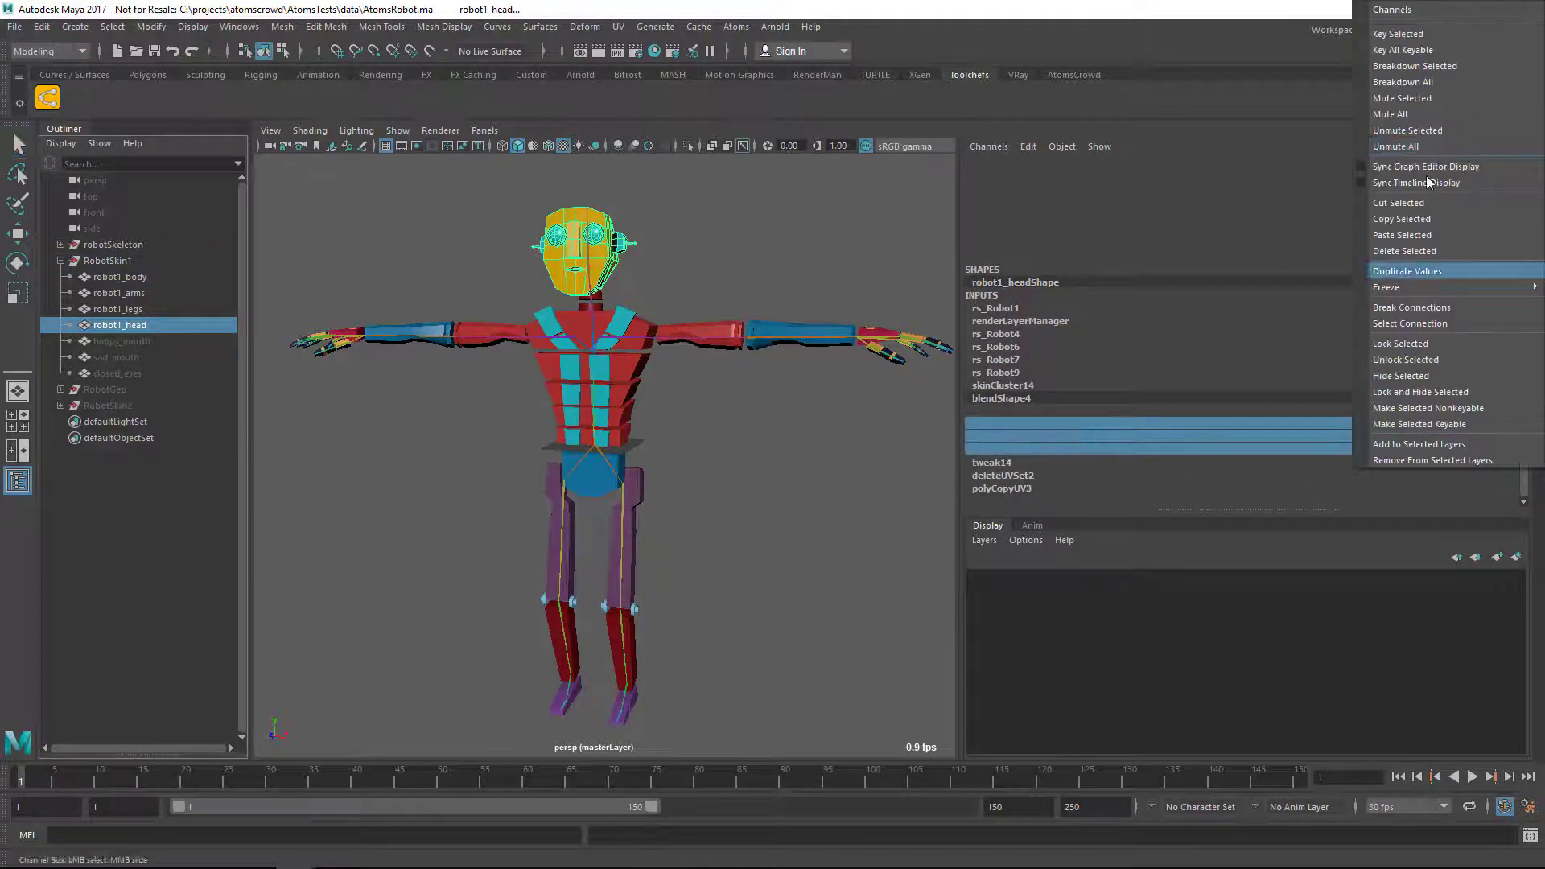
pyautogui.click(1433, 34)
# Step: Animate robot1_head's blend shape weights with keys at frames 1, 20 and 40, setting happy_mouth to 1 on frame 1
pyautogui.click(1489, 449)
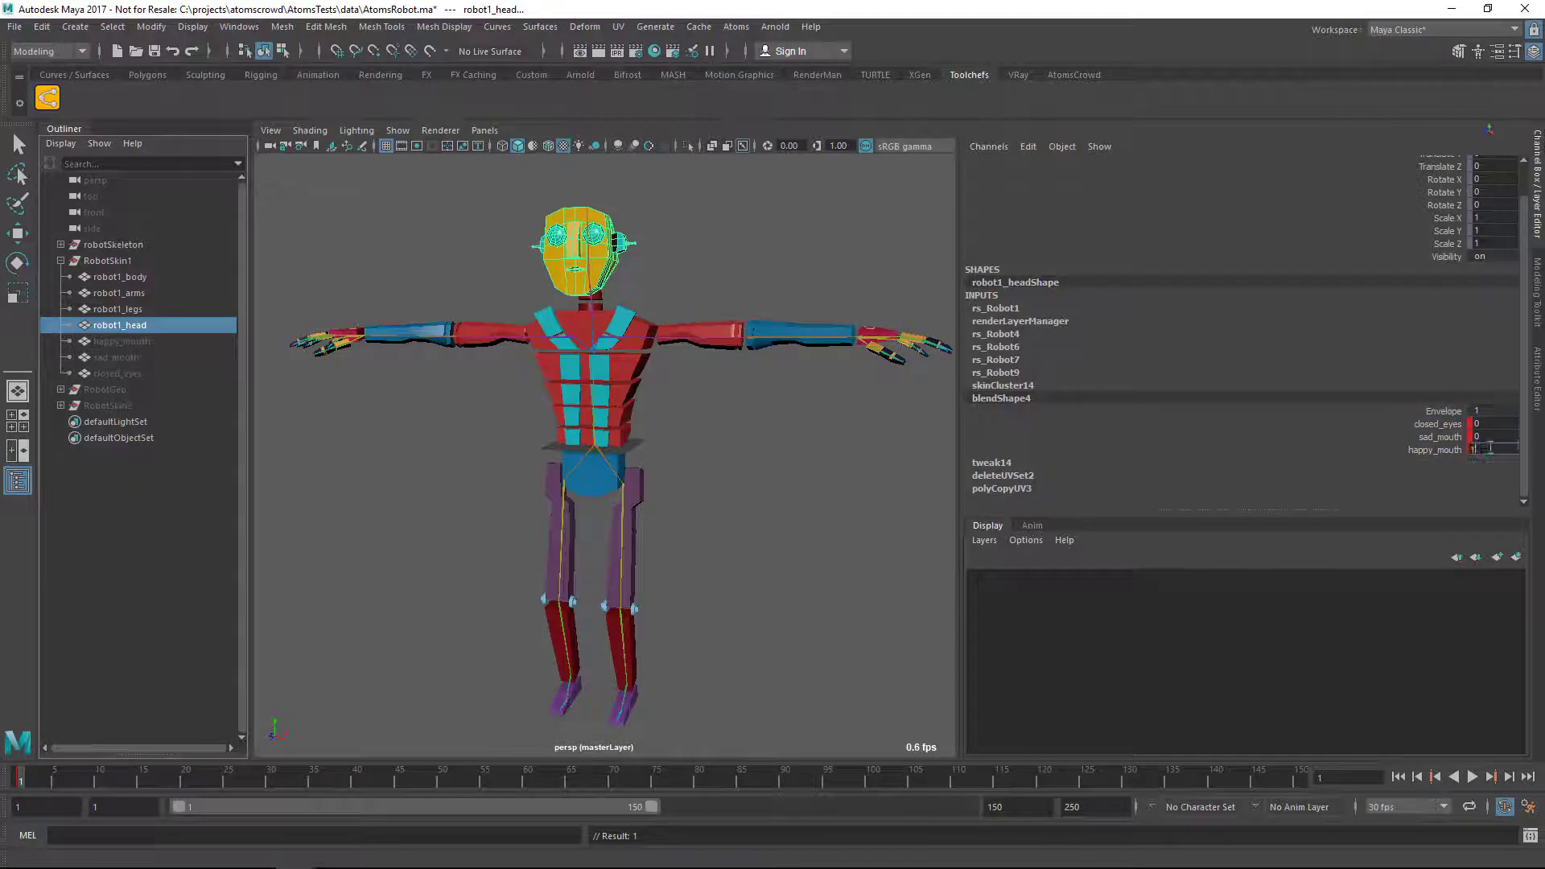
pyautogui.scroll(1, 1489, 449)
pyautogui.moveTo(1489, 445); pyautogui.dragTo(1489, 458)
pyautogui.write('1')
pyautogui.press('Return')
pyautogui.click(1489, 471)
pyautogui.click(357, 778)
pyautogui.write('1')
pyautogui.press('Return')
pyautogui.press('s')
pyautogui.hotkey('alt', 'shift', 'v')
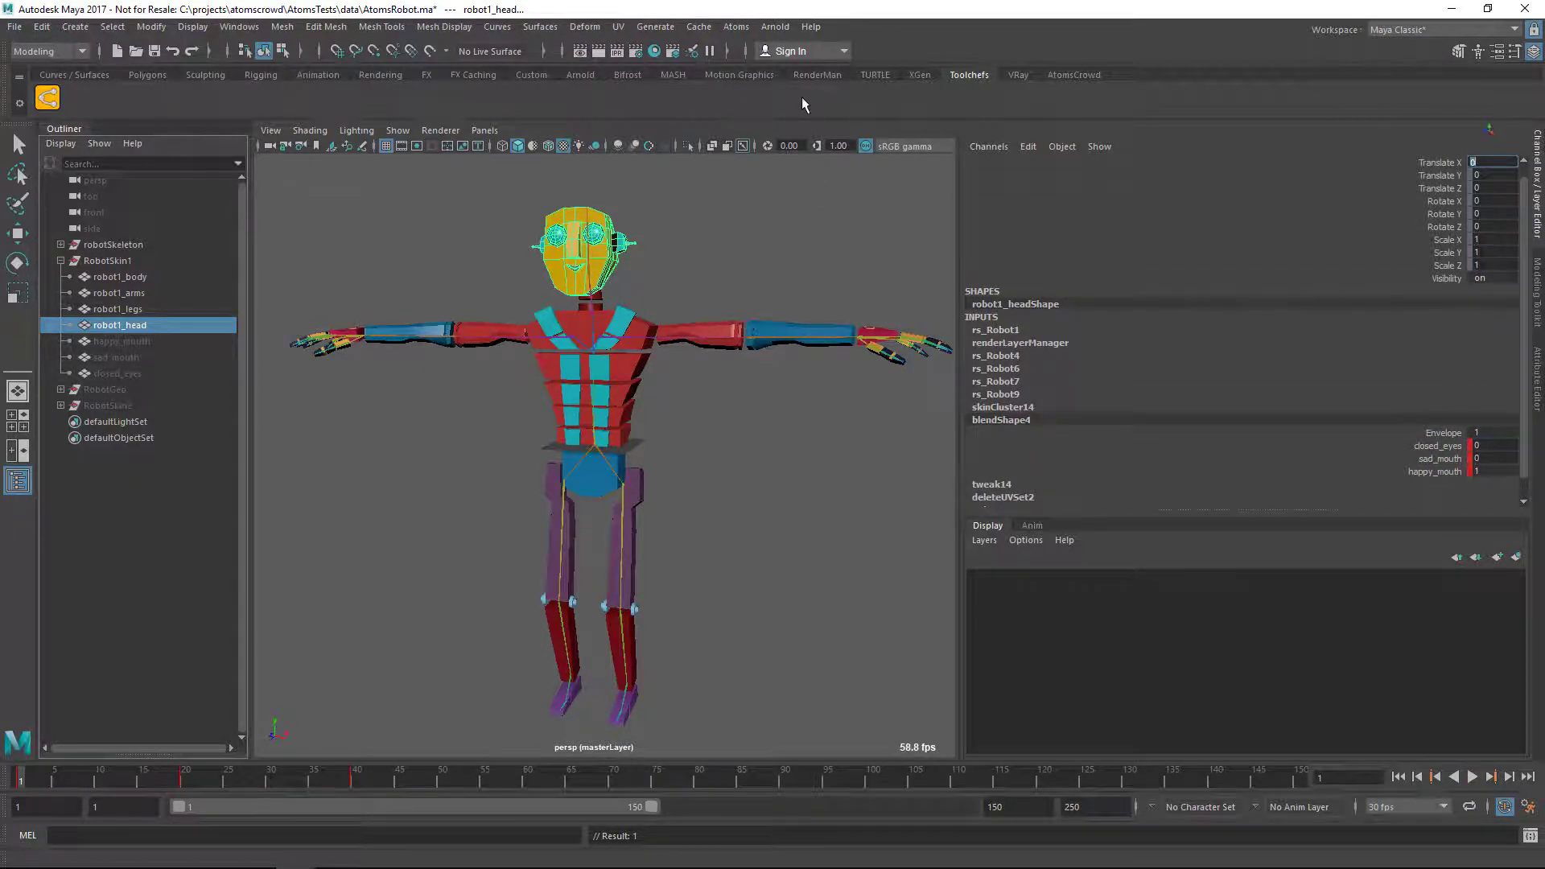
pyautogui.moveTo(86, 772); pyautogui.dragTo(347, 785)
pyautogui.hotkey('alt', 'shift', 'v')
# Step: Open the Atoms Blend Shapes Anim Exporter for robot1_head and set a Start/End frame range of 1 to 40
pyautogui.click(735, 27)
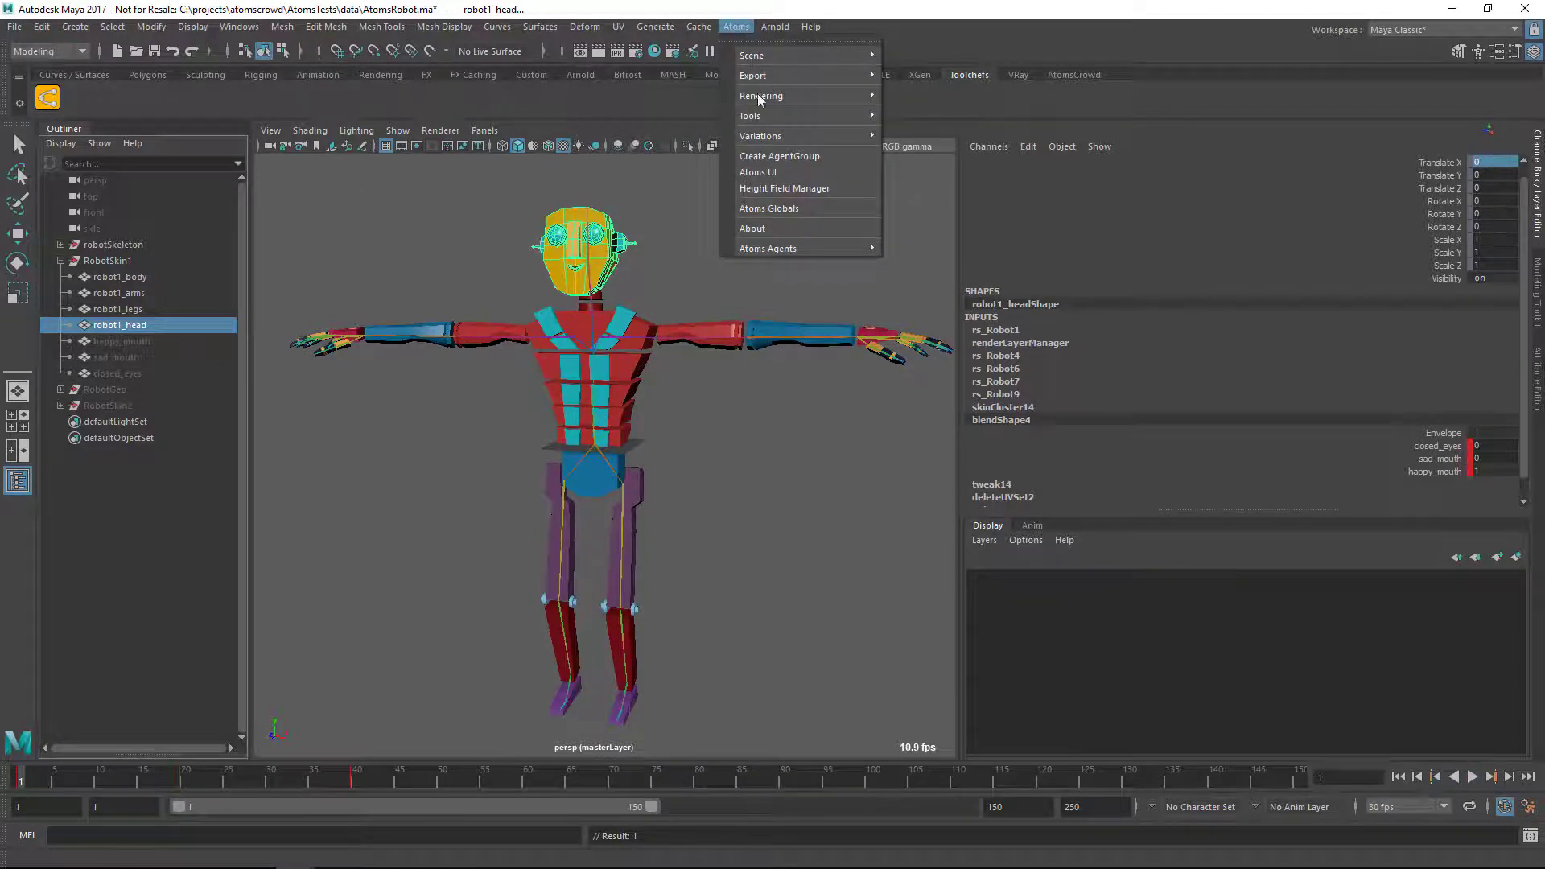
pyautogui.moveTo(797, 76)
pyautogui.click(984, 157)
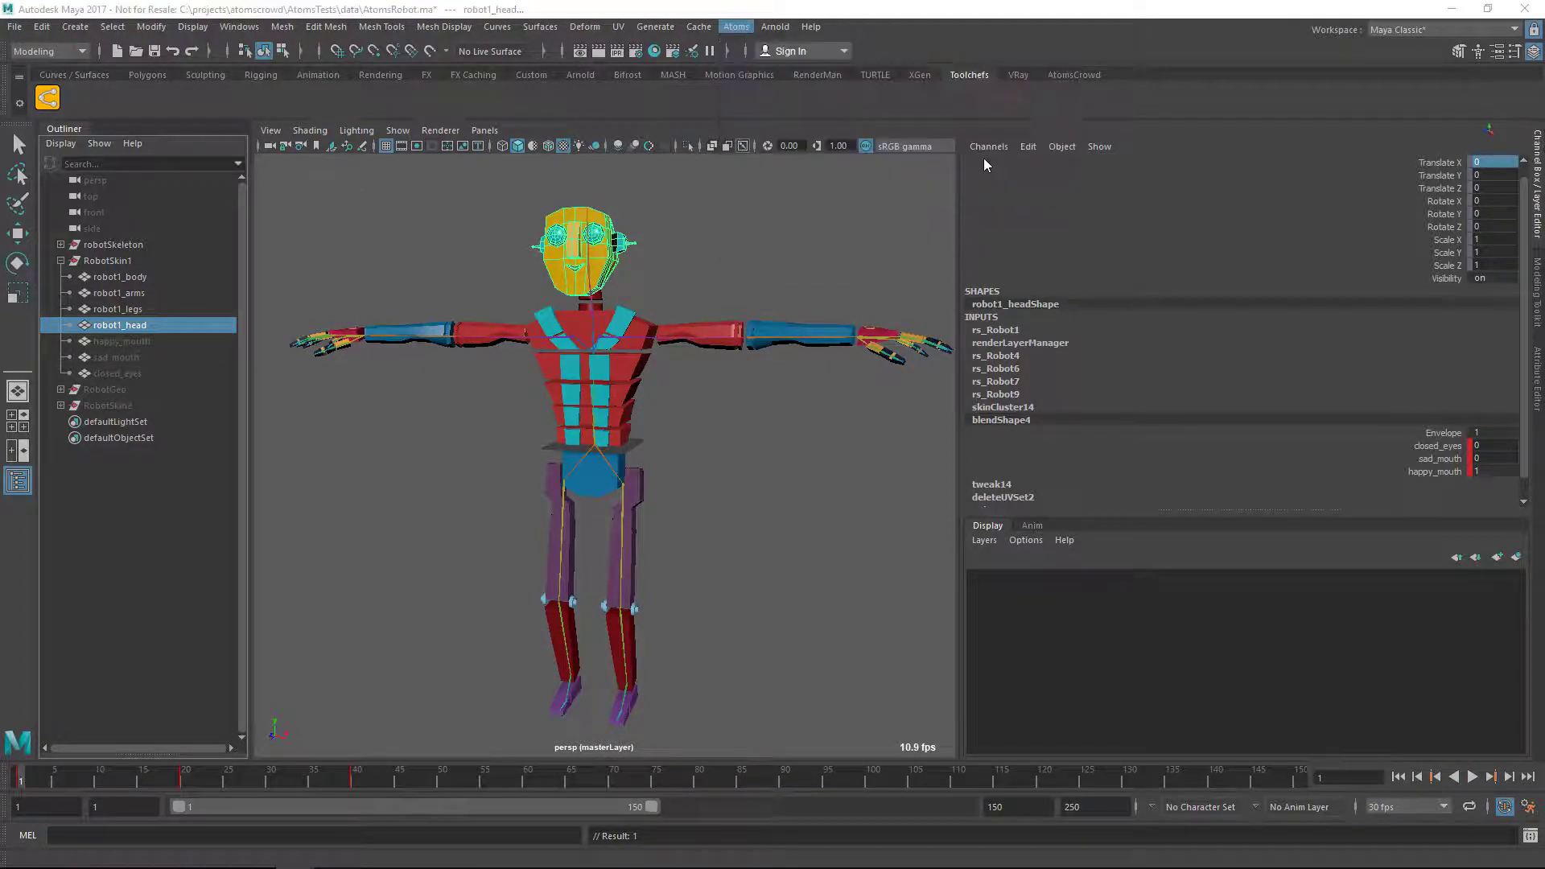
pyautogui.click(834, 412)
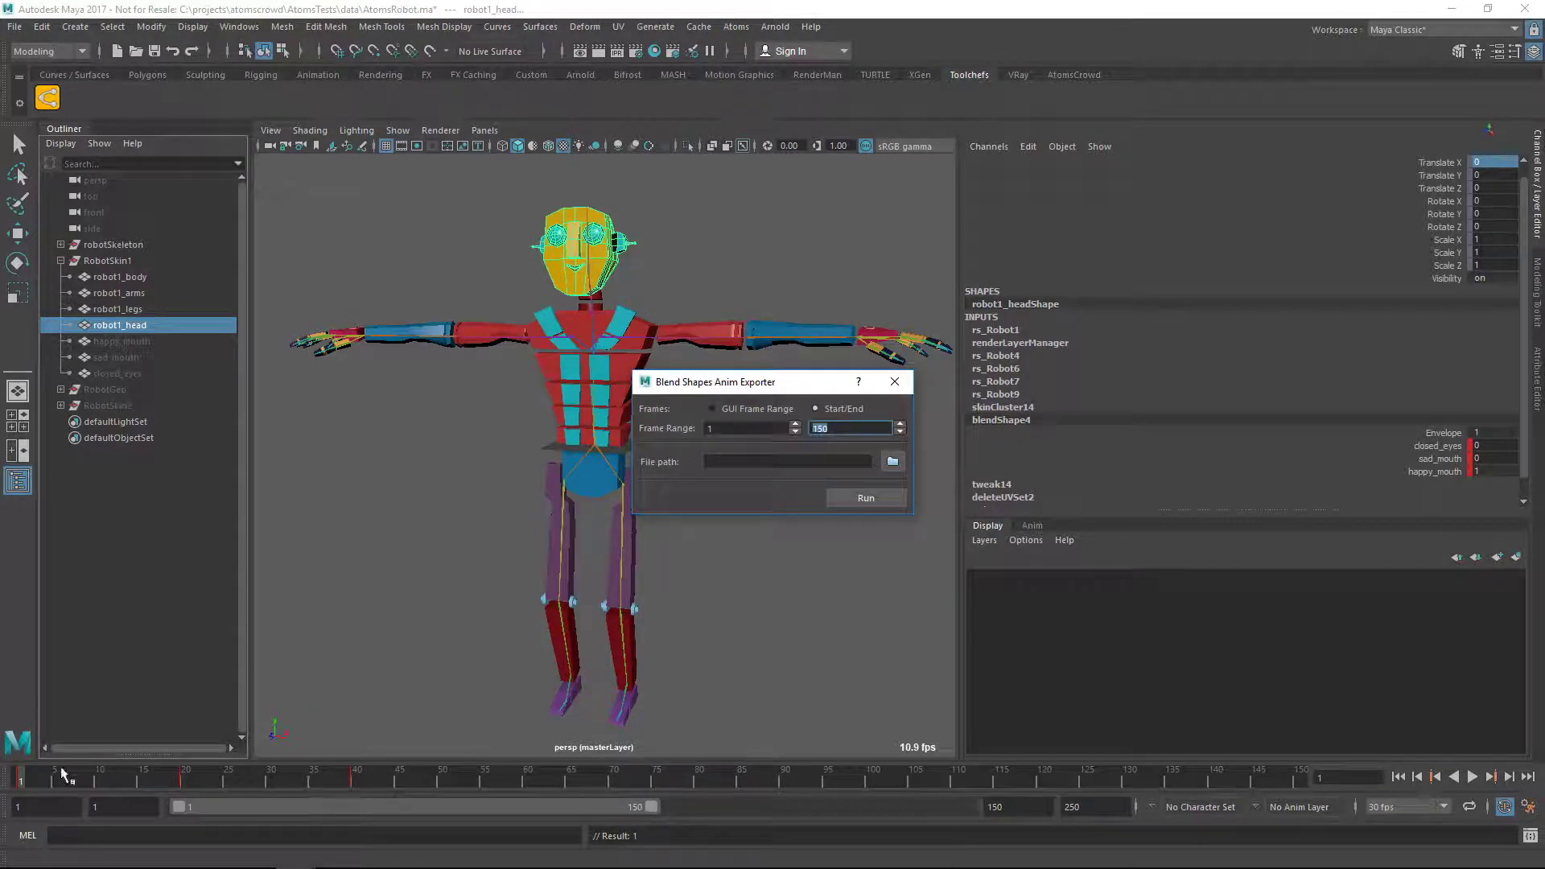
pyautogui.doubleClick(840, 429)
pyautogui.write('40')
pyautogui.press('Tab')
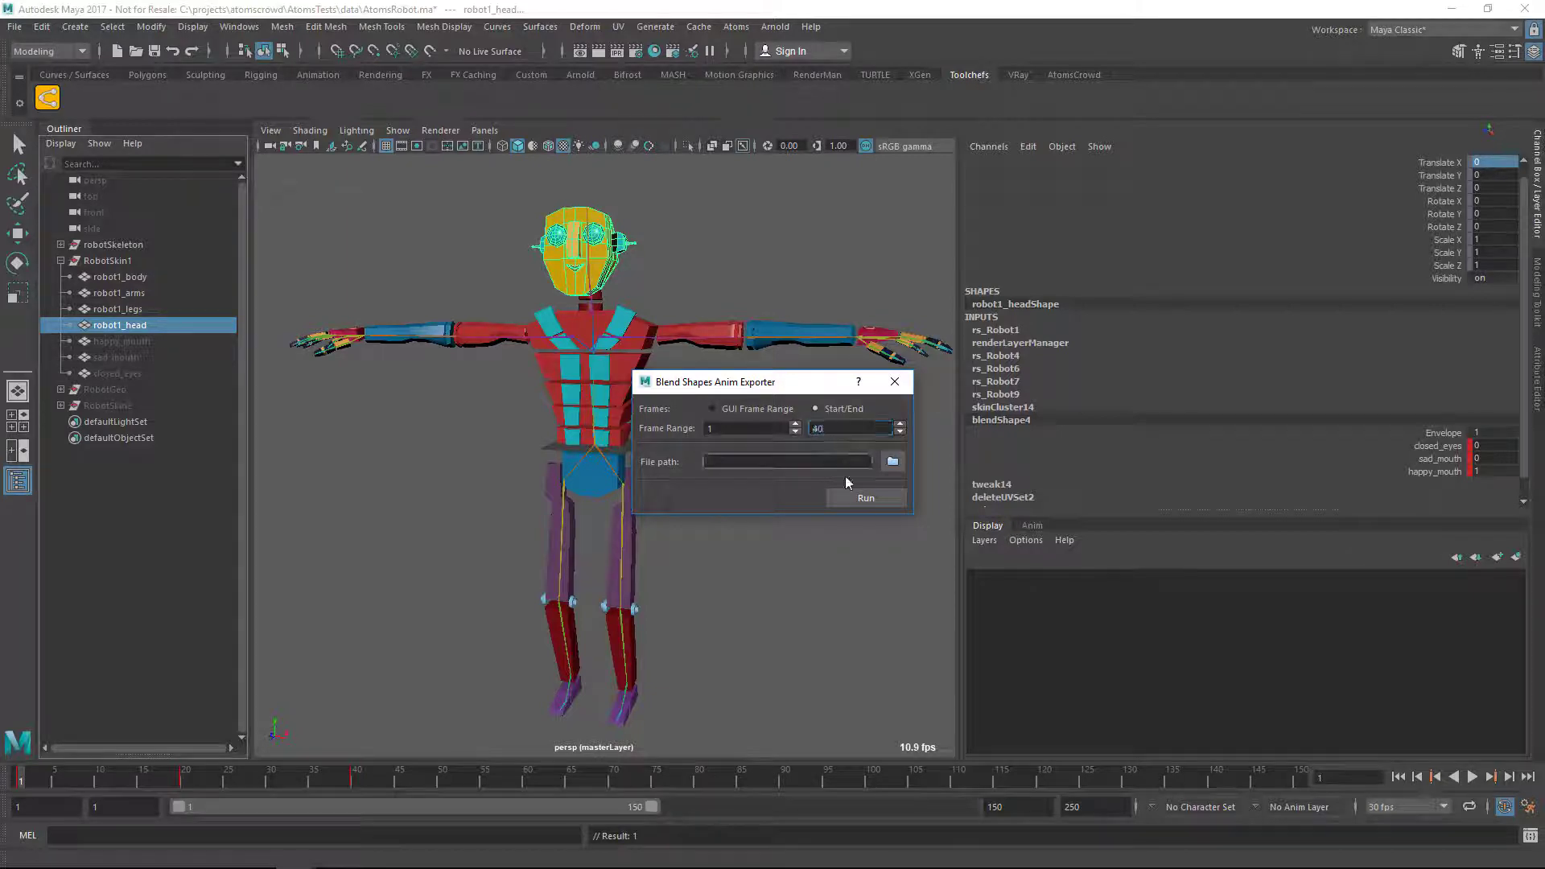
# Step: Browse for the export file path and create a blendshapes folder inside the atomsDemo project folder
pyautogui.click(892, 462)
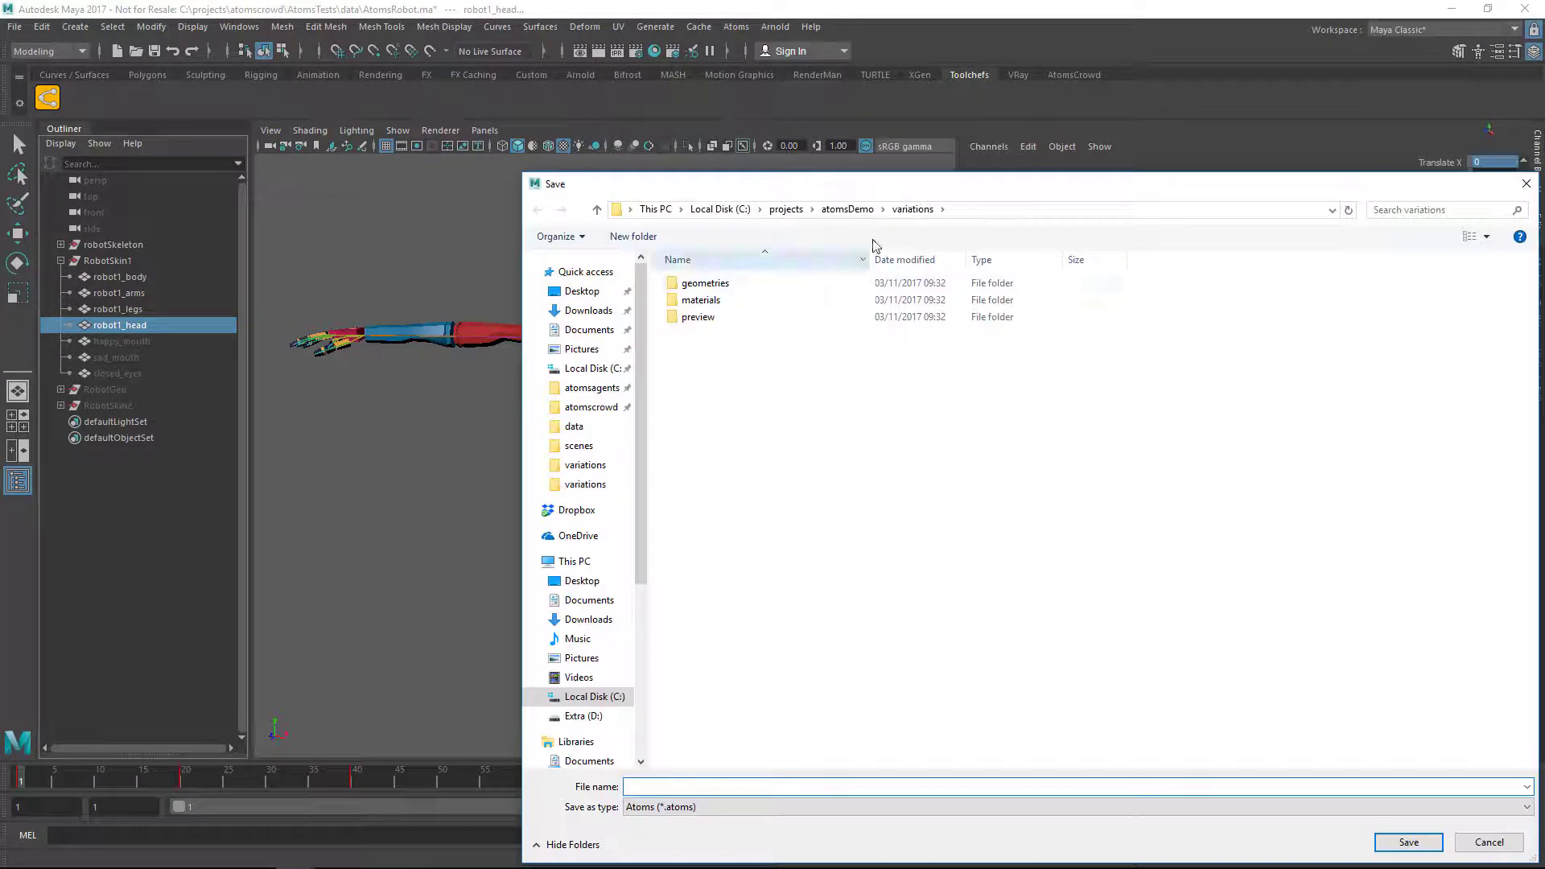
pyautogui.click(848, 207)
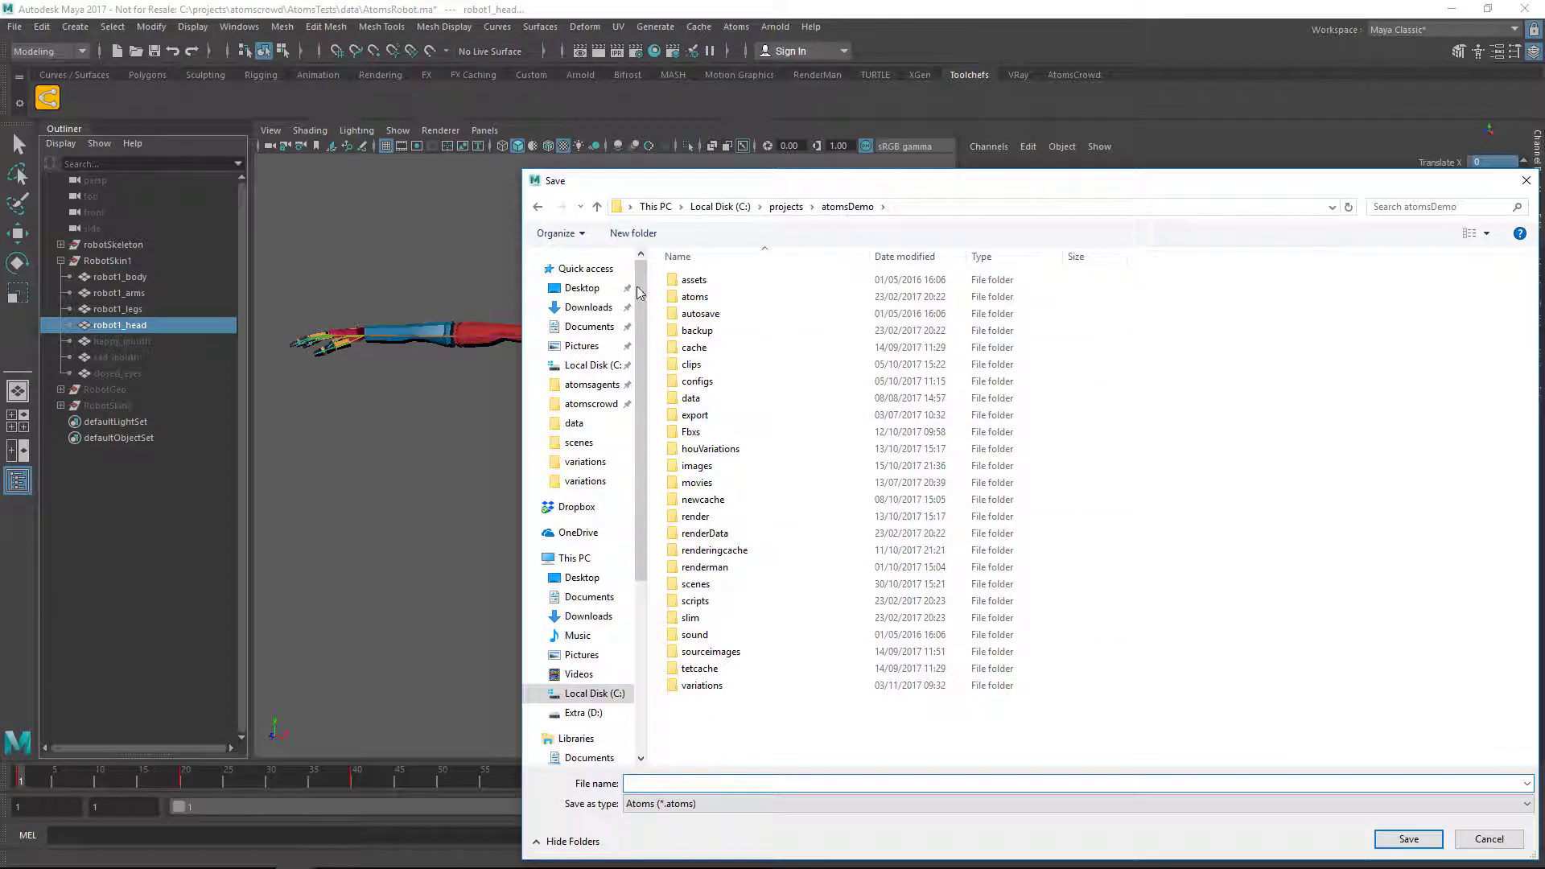
pyautogui.click(628, 234)
pyautogui.write('blends')
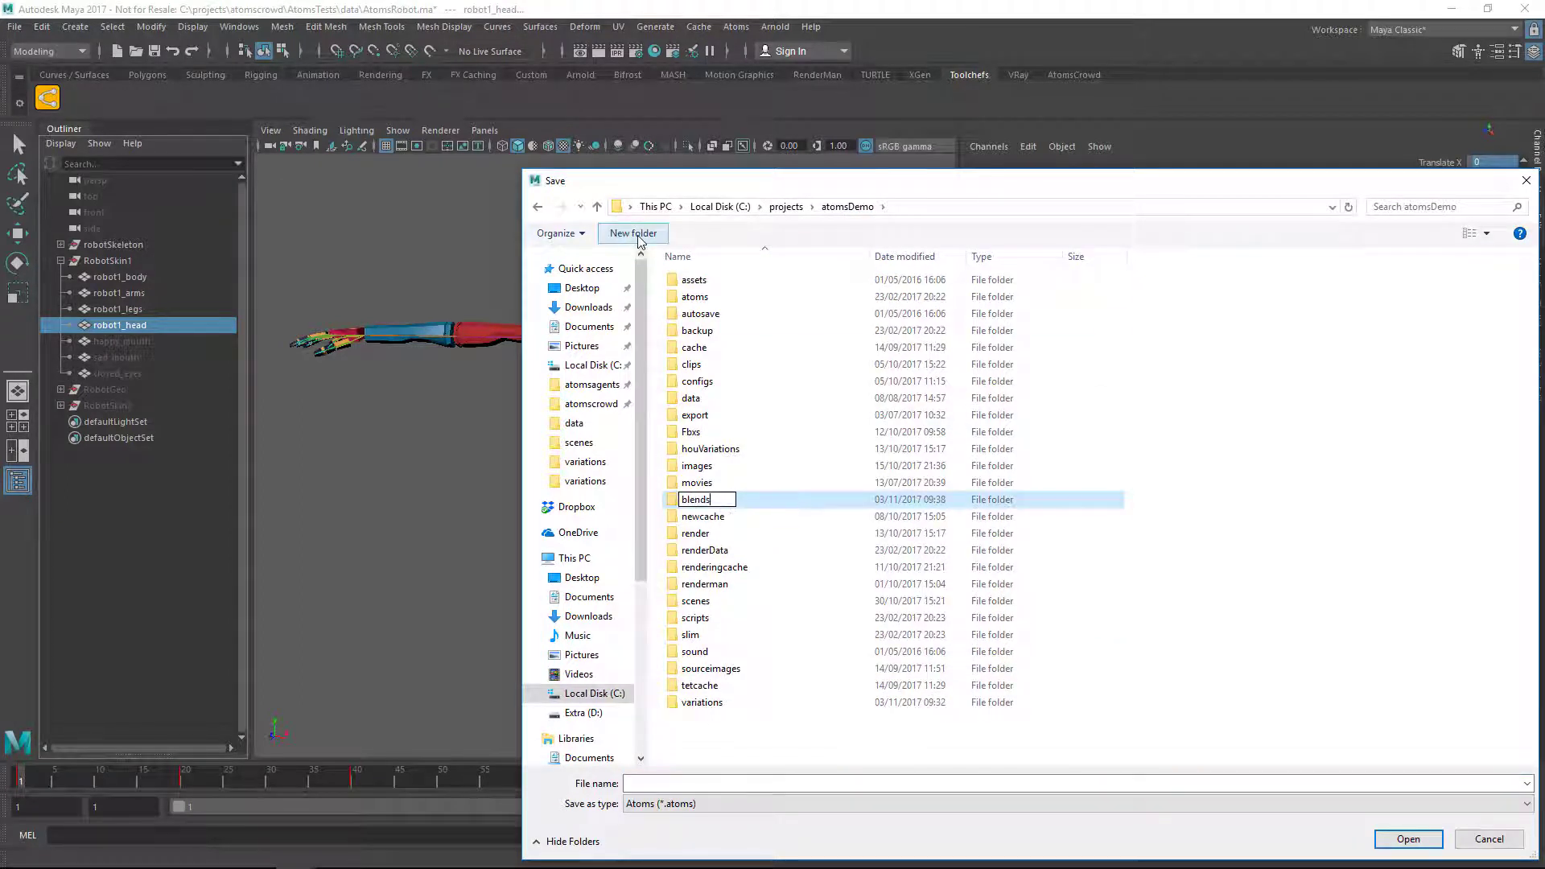
pyautogui.write('hapes')
pyautogui.press('Return')
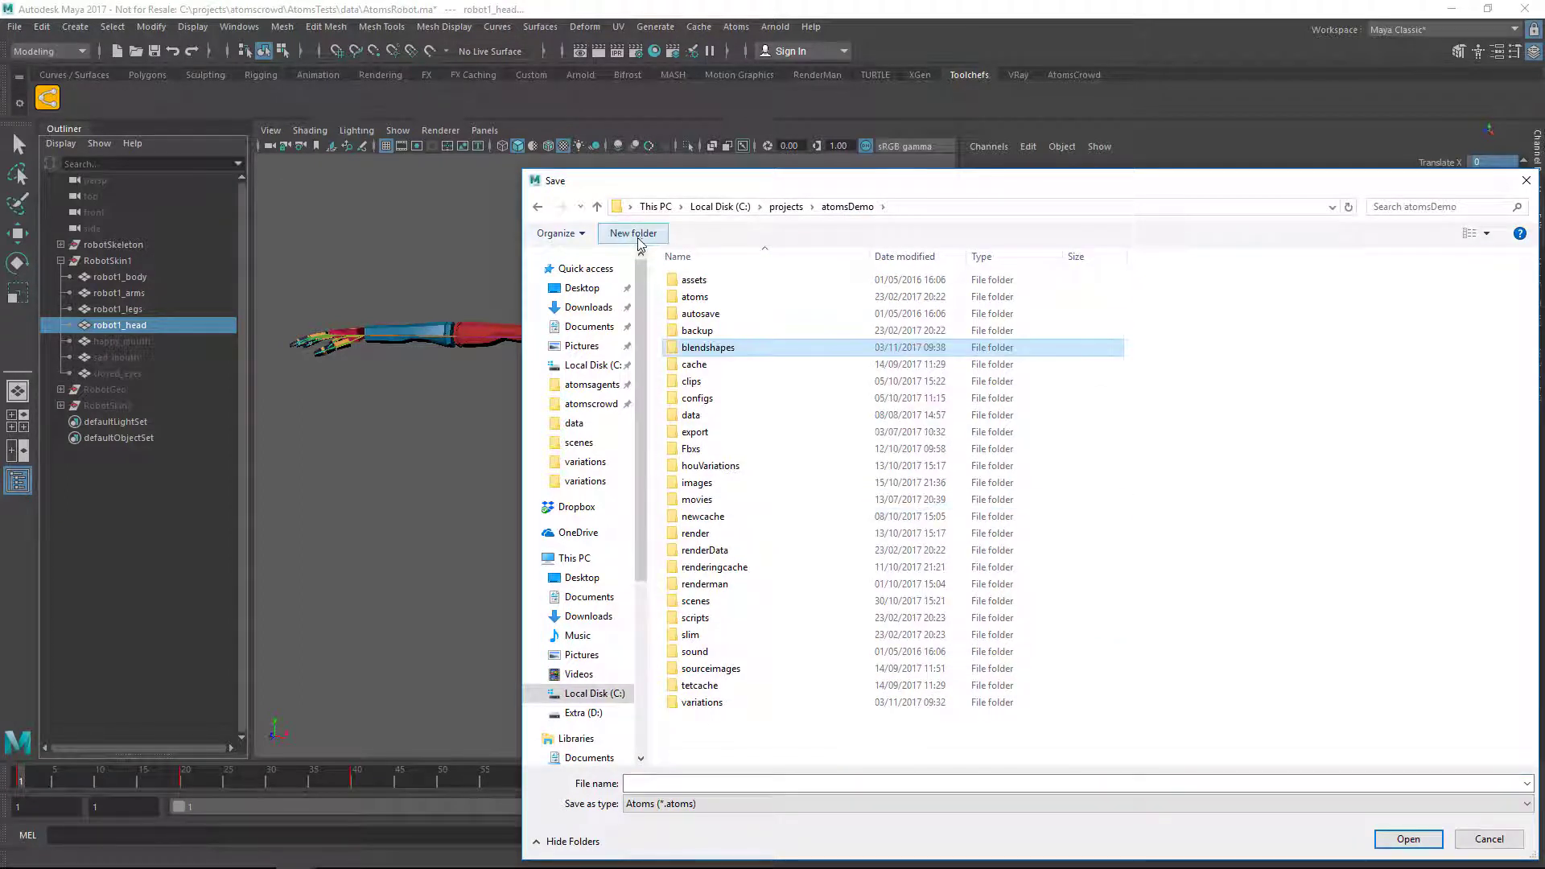
# Step: Export robot1_head's blend shape animation as blendAnim.atoms into the blendshapes folder
pyautogui.press('Return')
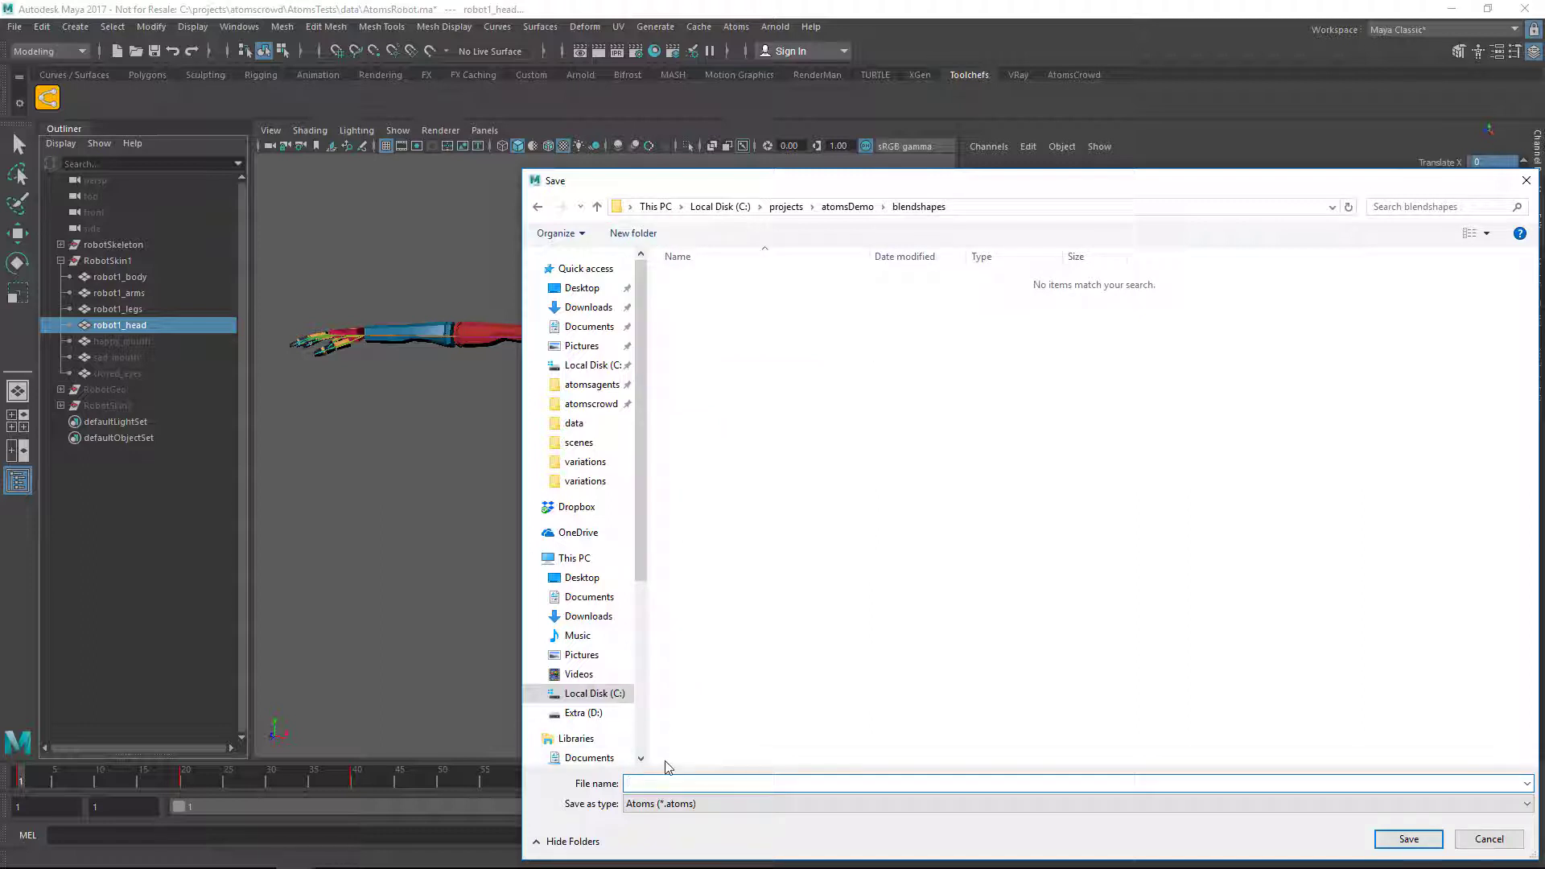
pyautogui.write('bl')
pyautogui.write('es')
pyautogui.write('ndAnim')
pyautogui.press('Return')
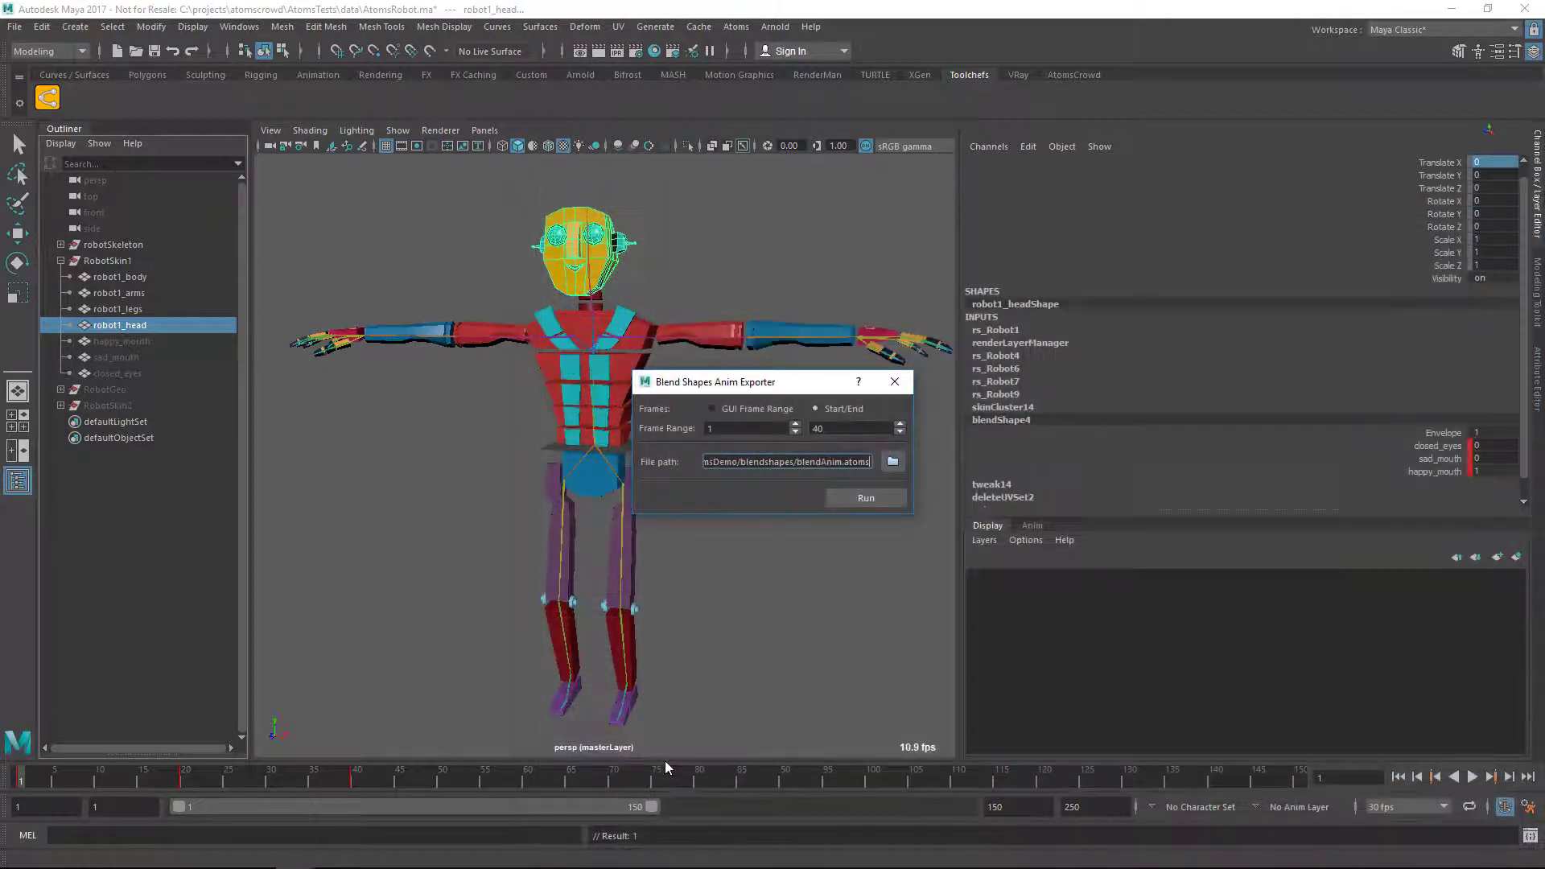
pyautogui.click(870, 501)
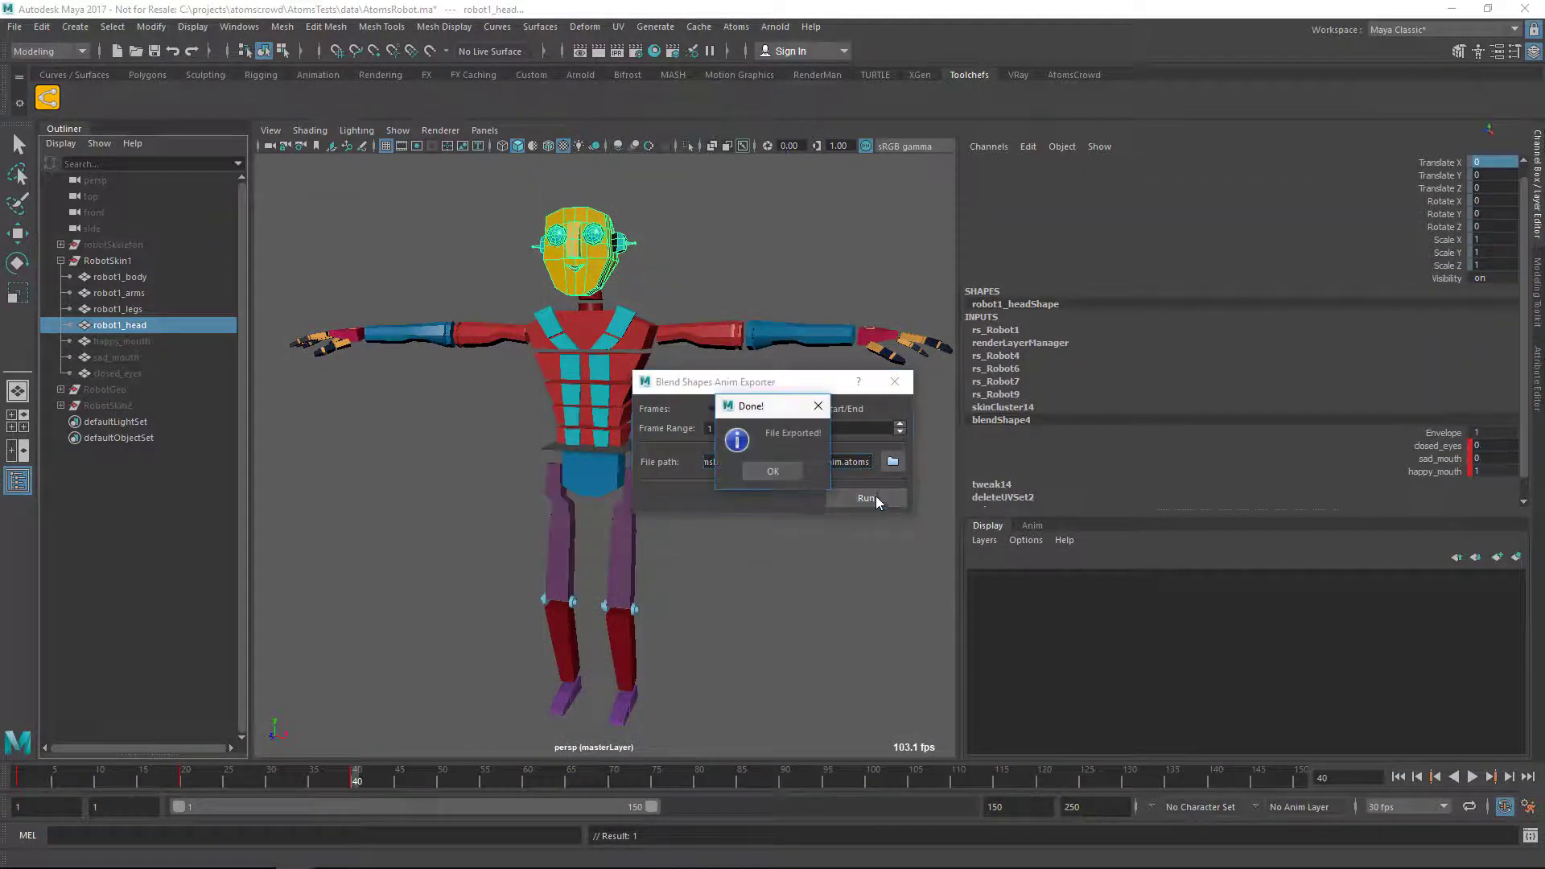
pyautogui.click(781, 474)
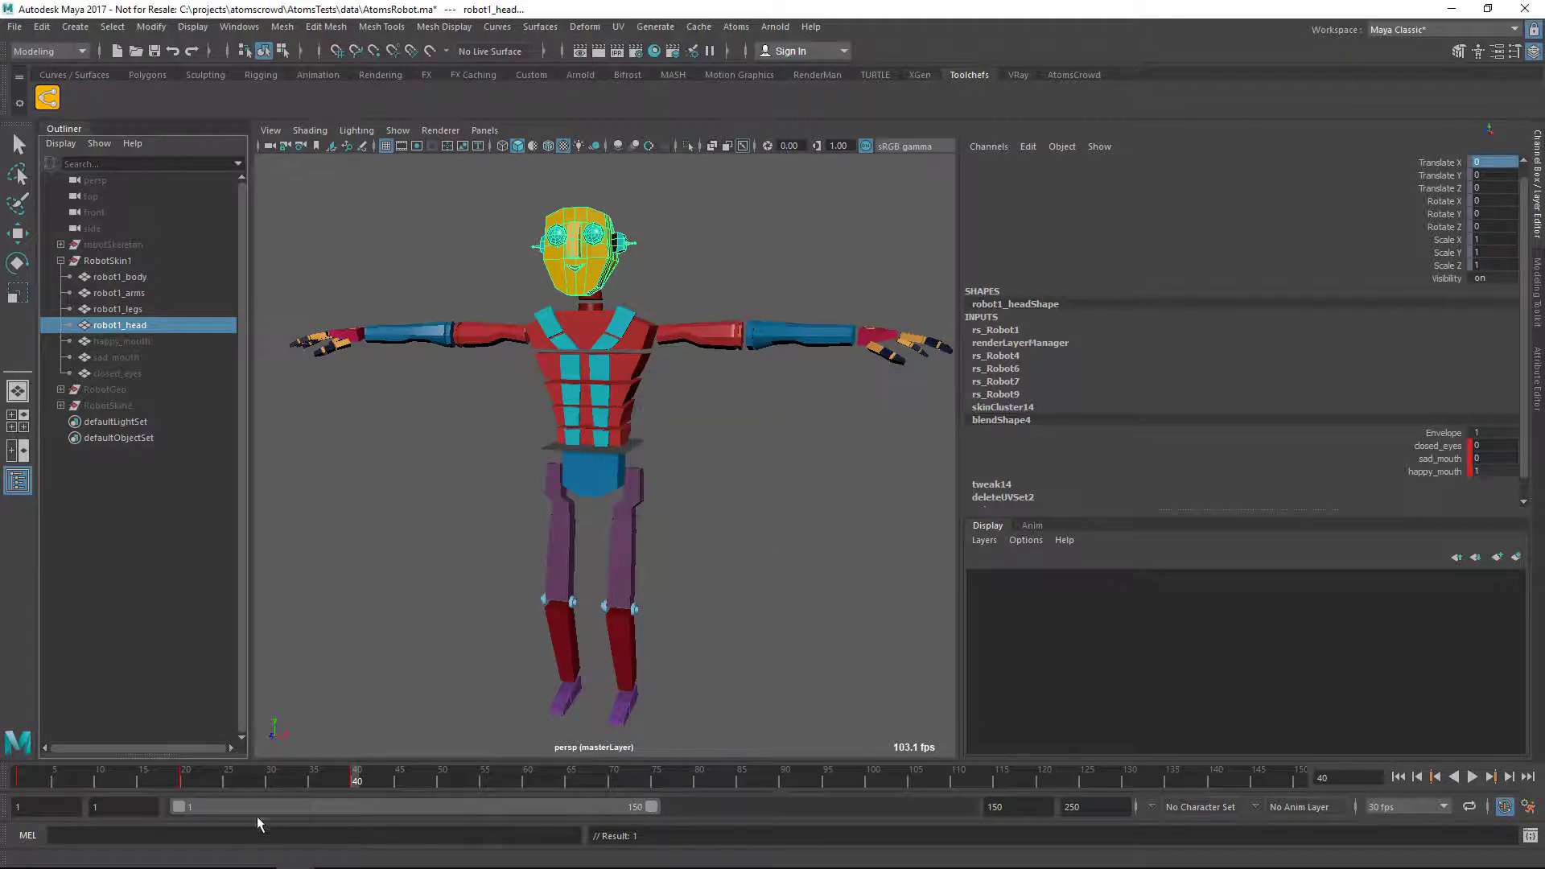
# Step: Clear the selection and start a new scene
pyautogui.click(400, 223)
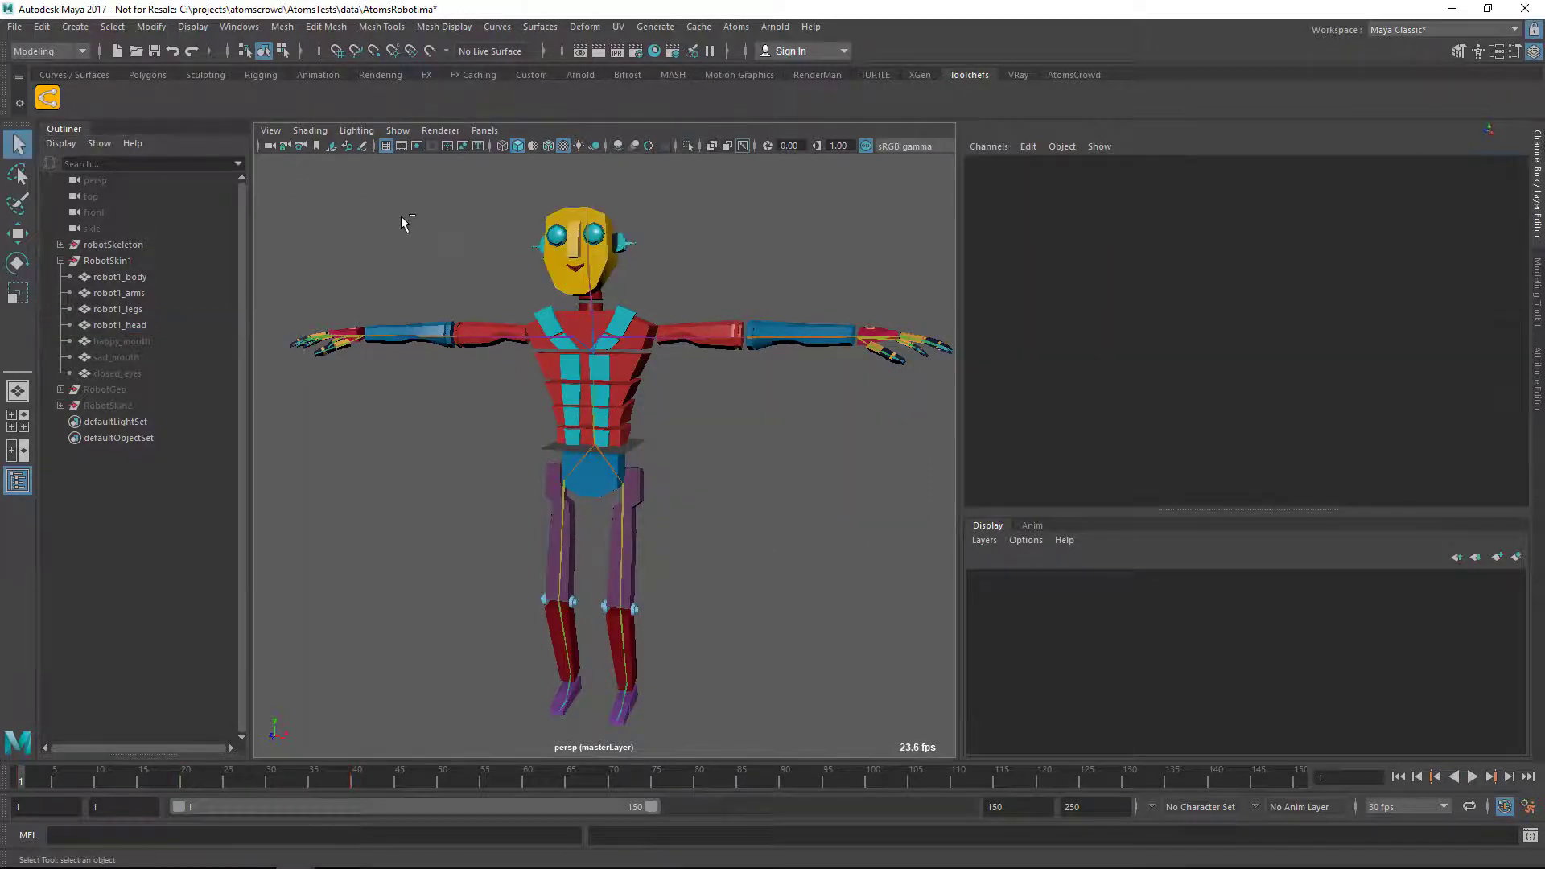
pyautogui.hotkey('ctrl', 'n')
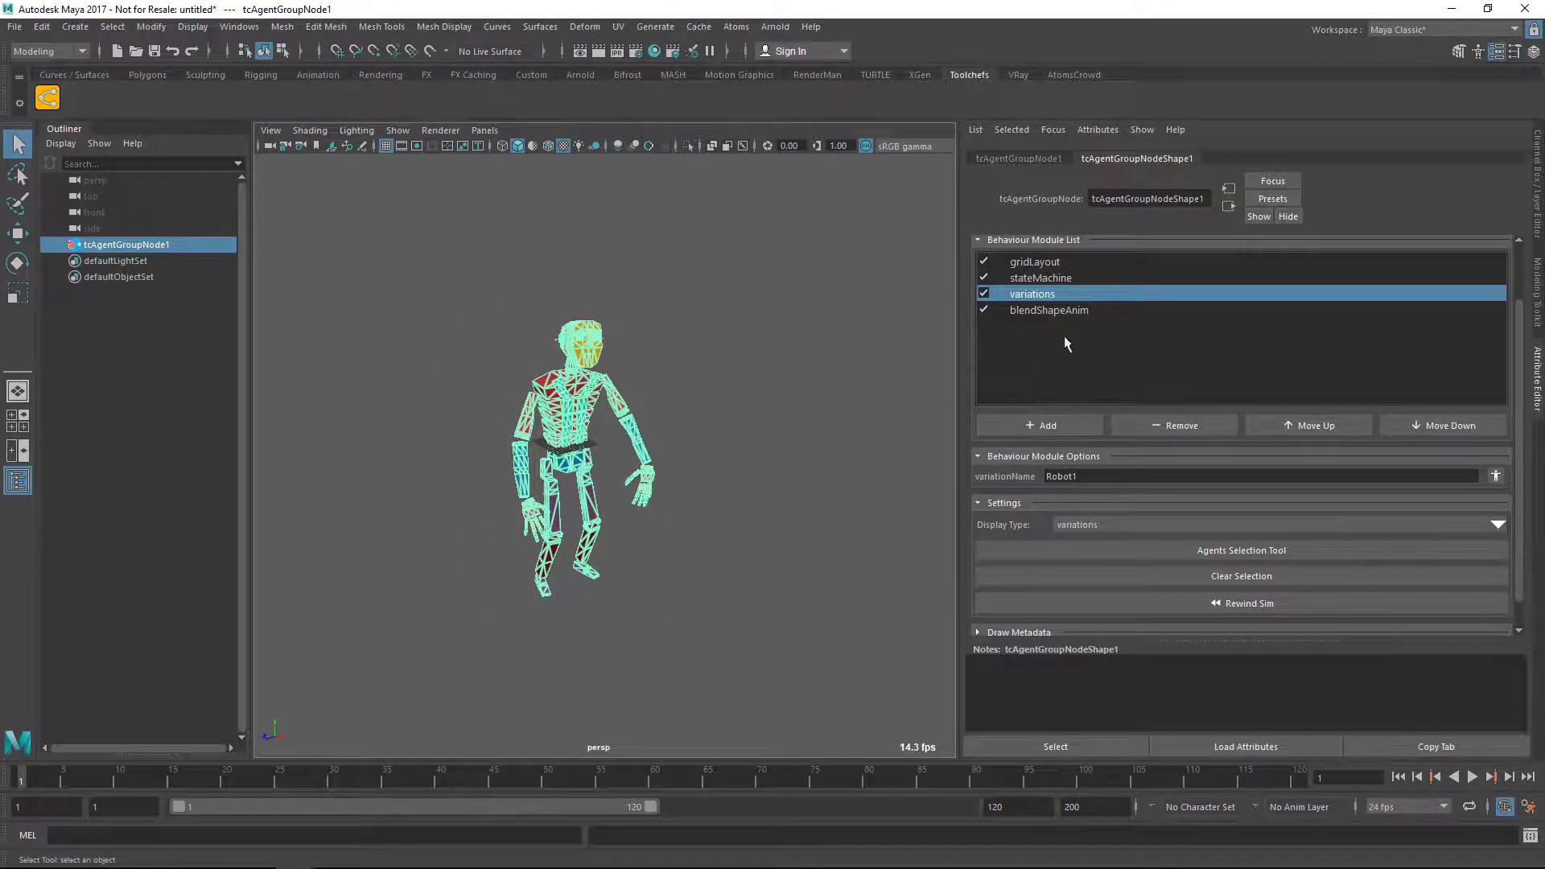
# Step: Add an animation entry to the agent group's blendShapeAnim module and set its geometry to robot1_head
pyautogui.click(1059, 310)
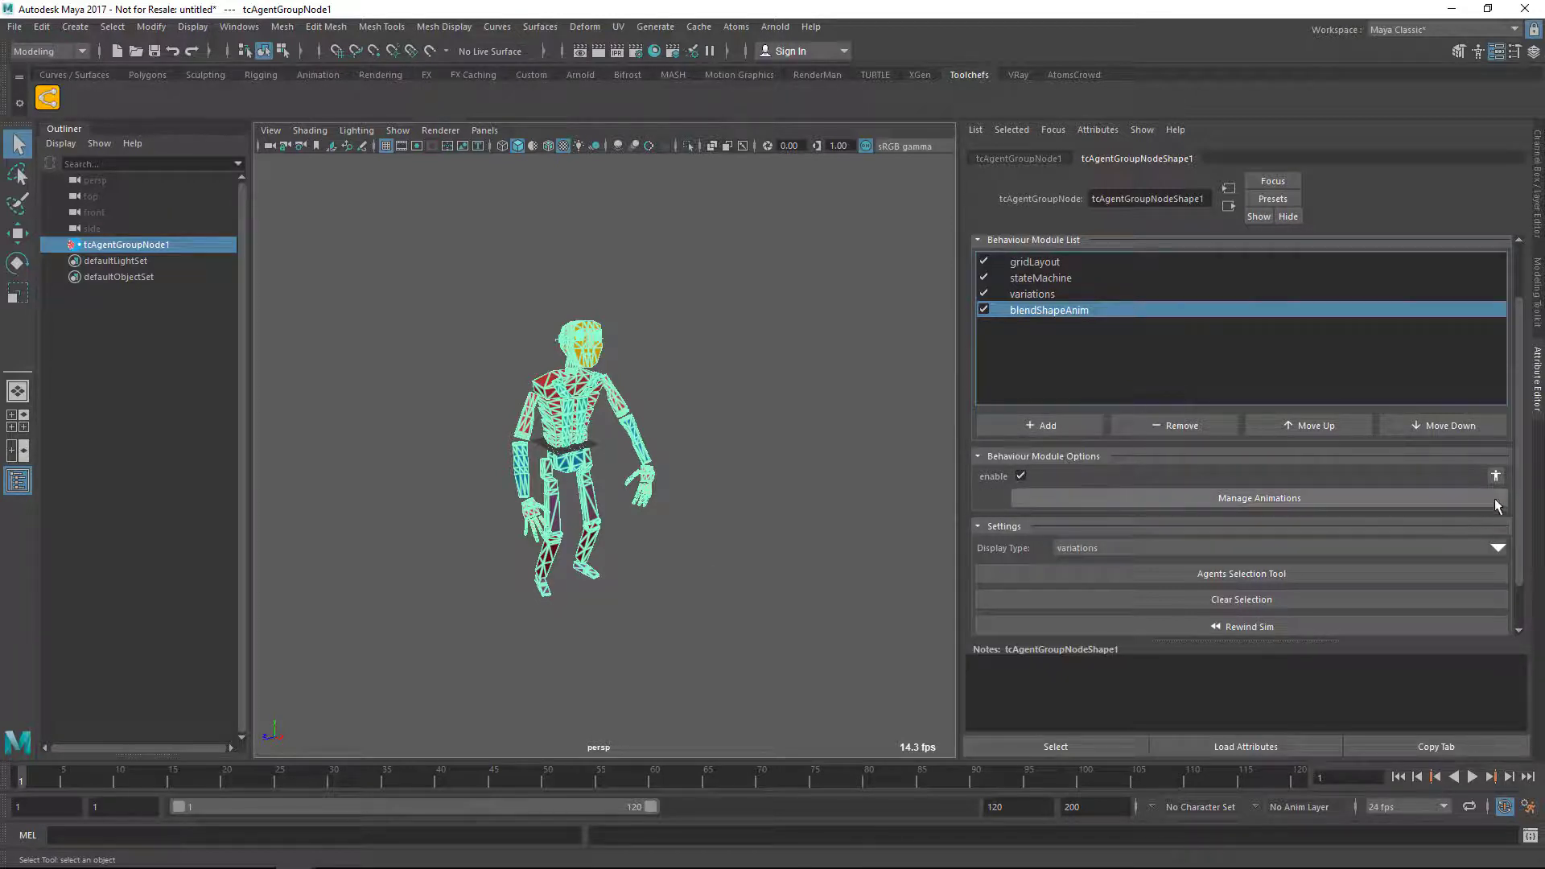
pyautogui.click(1376, 499)
pyautogui.moveTo(854, 152); pyautogui.dragTo(928, 156)
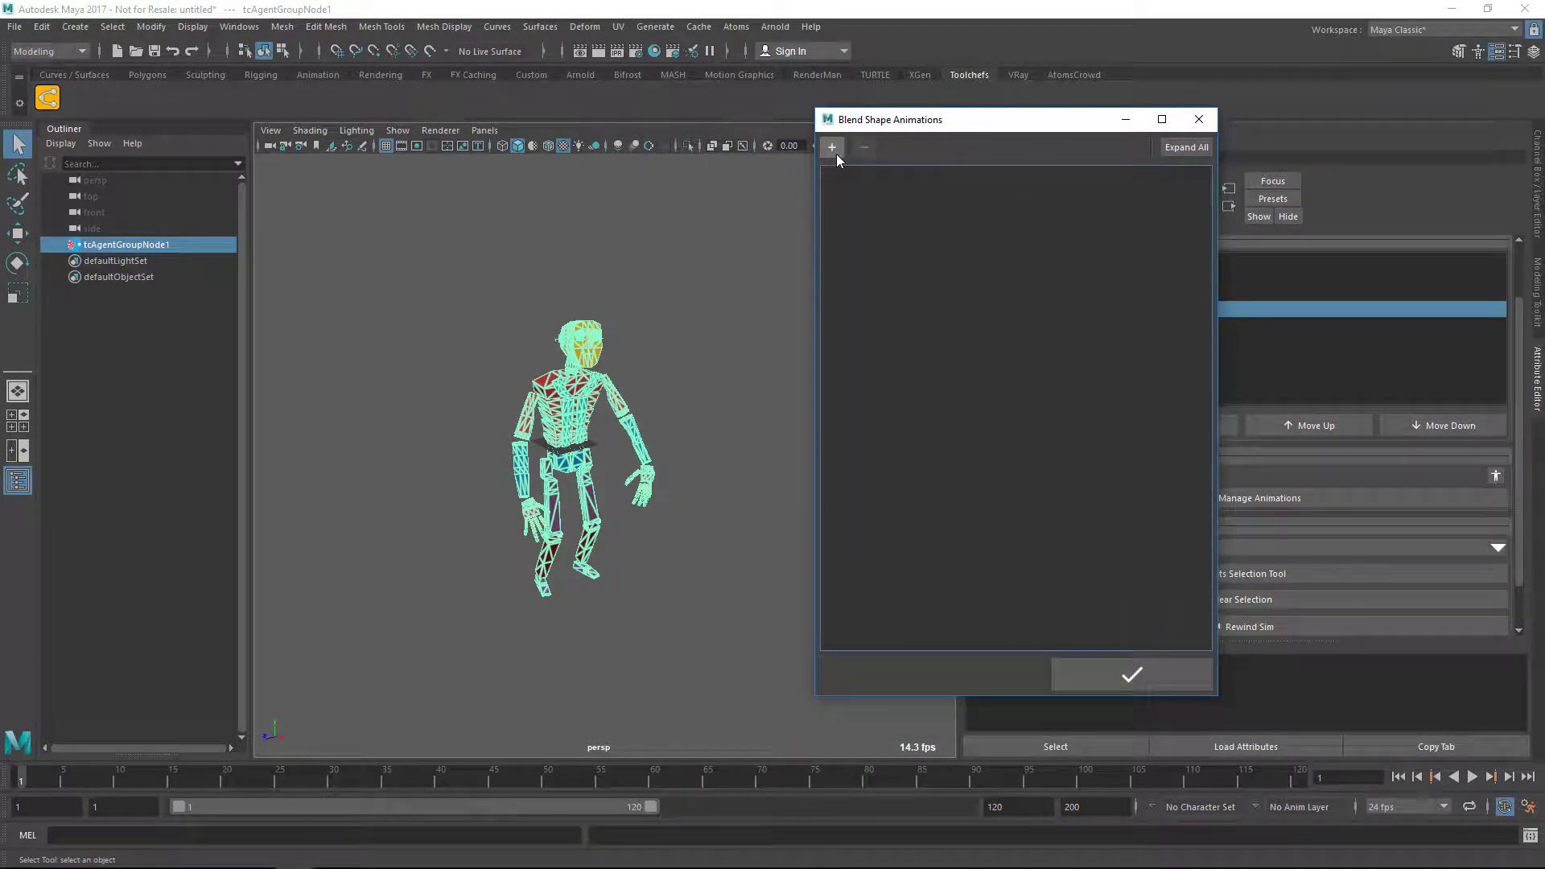
pyautogui.moveTo(911, 129); pyautogui.dragTo(918, 101)
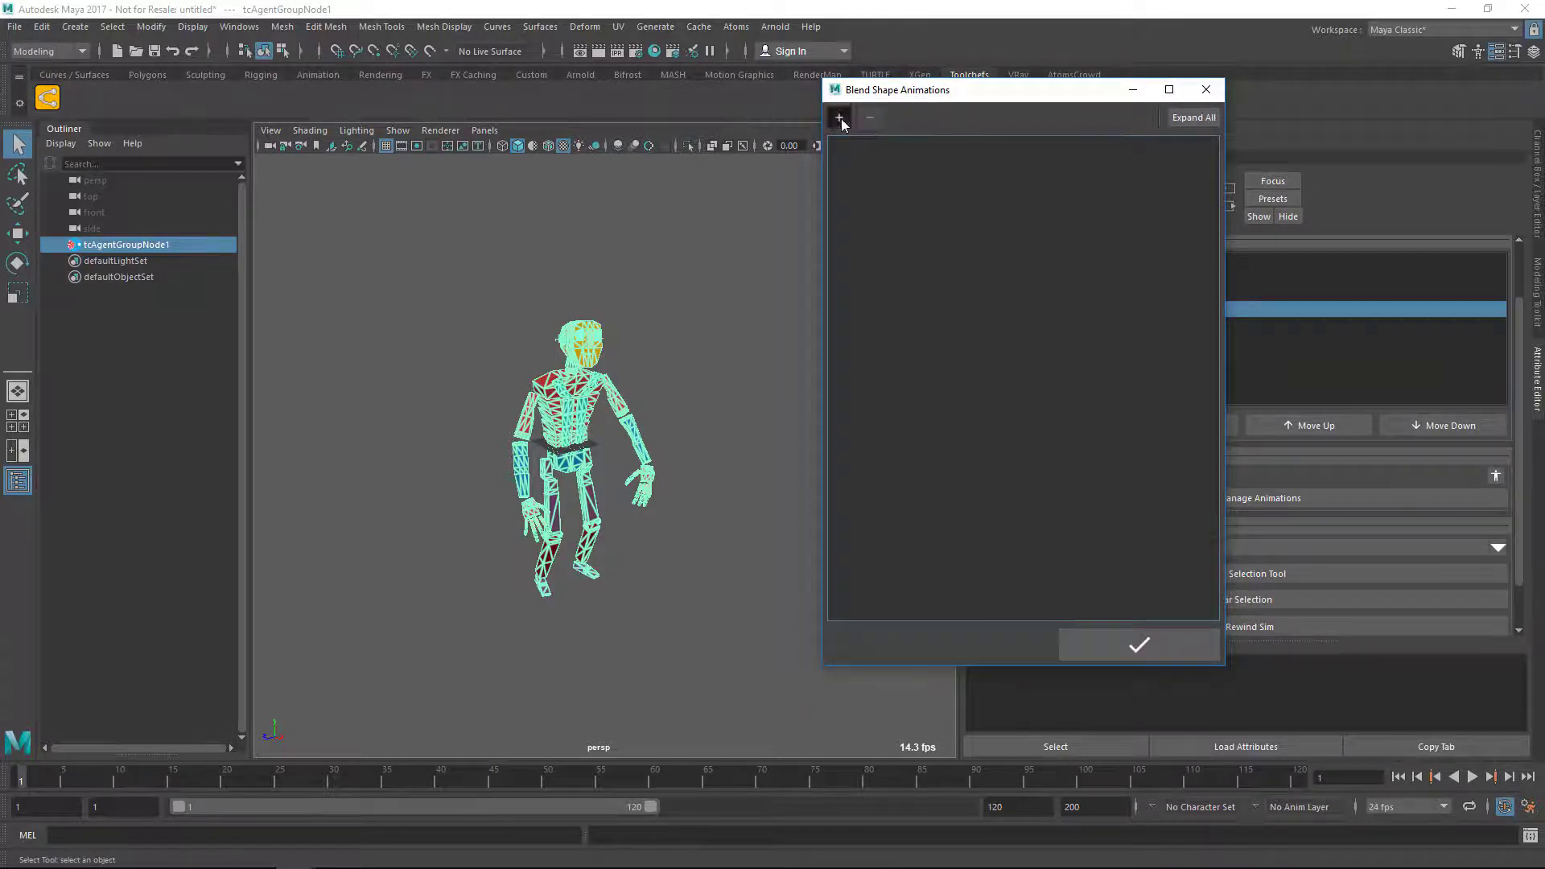
pyautogui.click(839, 118)
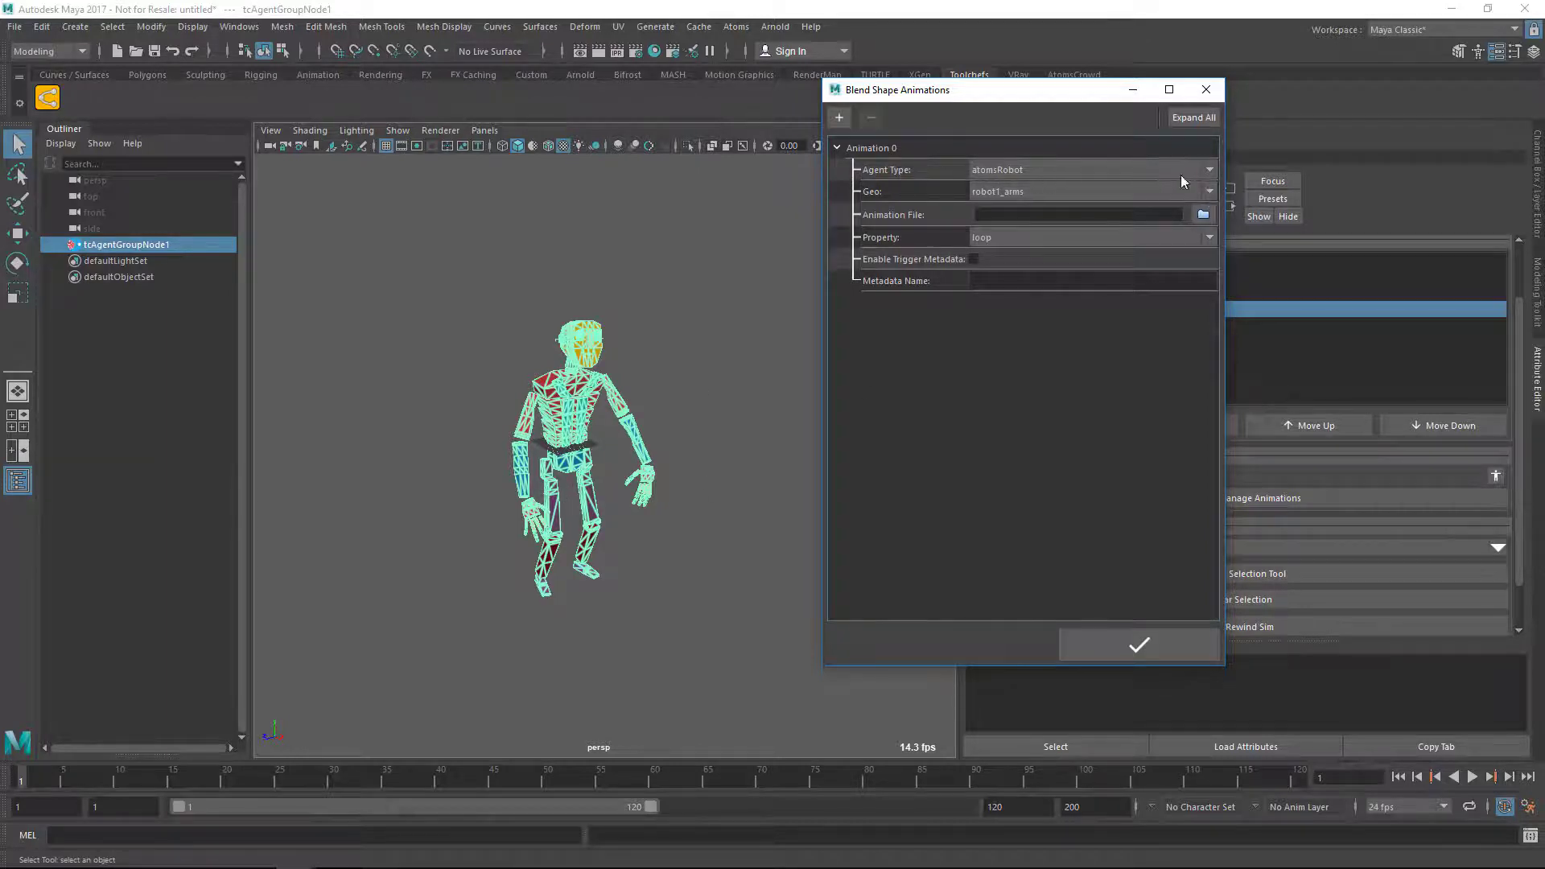
pyautogui.click(1209, 191)
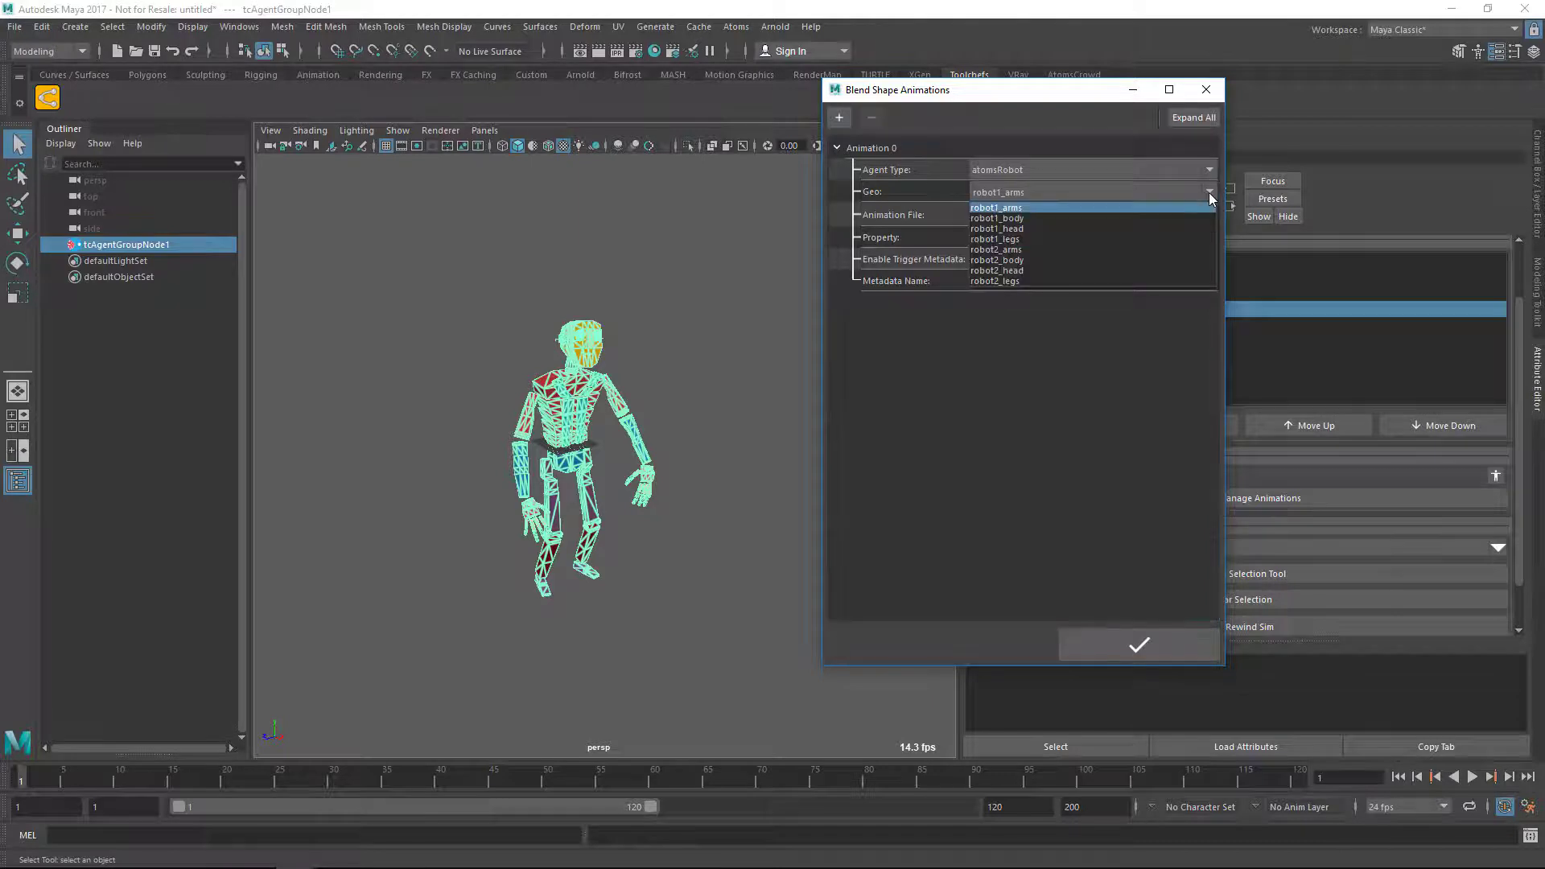
pyautogui.click(1053, 229)
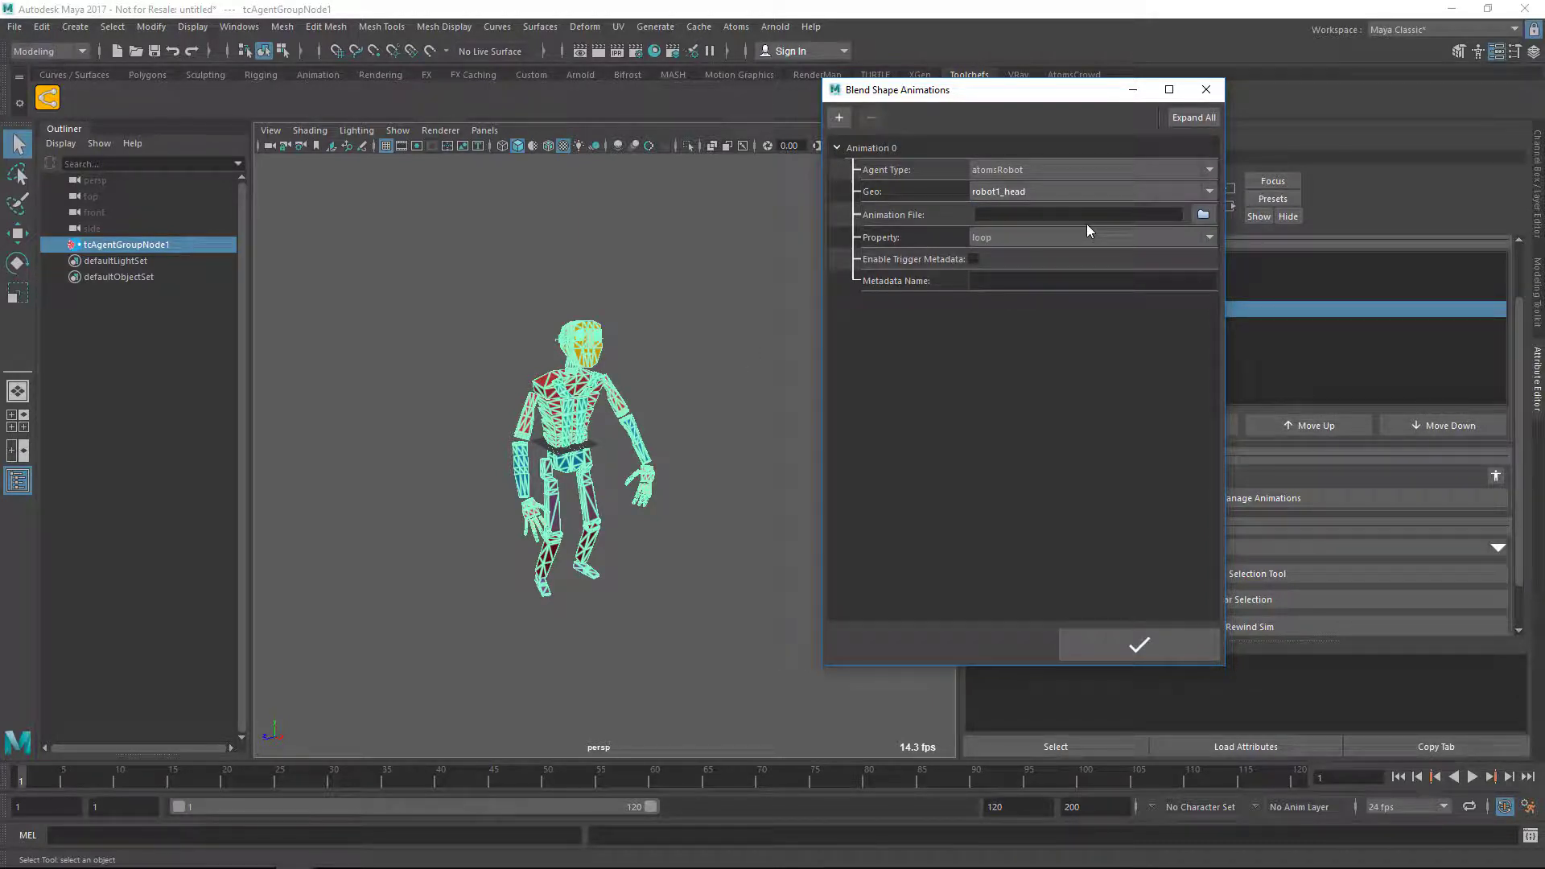
# Step: Assign blendAnim.atoms from the atomsDemo blendshapes folder as the entry's animation file, keep its property on loop, and apply the settings
pyautogui.click(1208, 215)
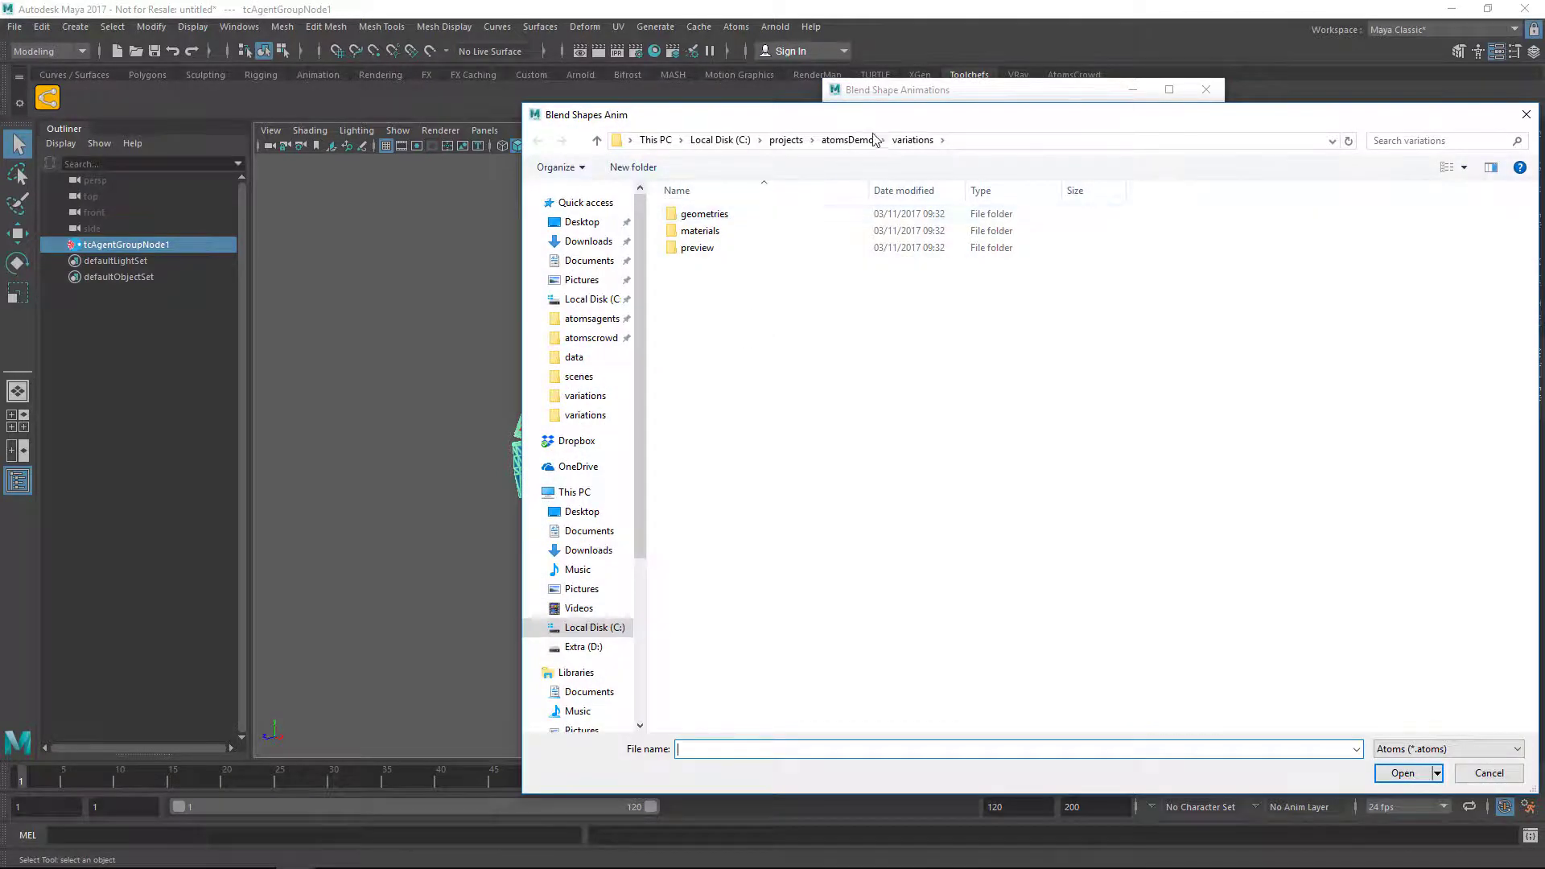
pyautogui.click(879, 138)
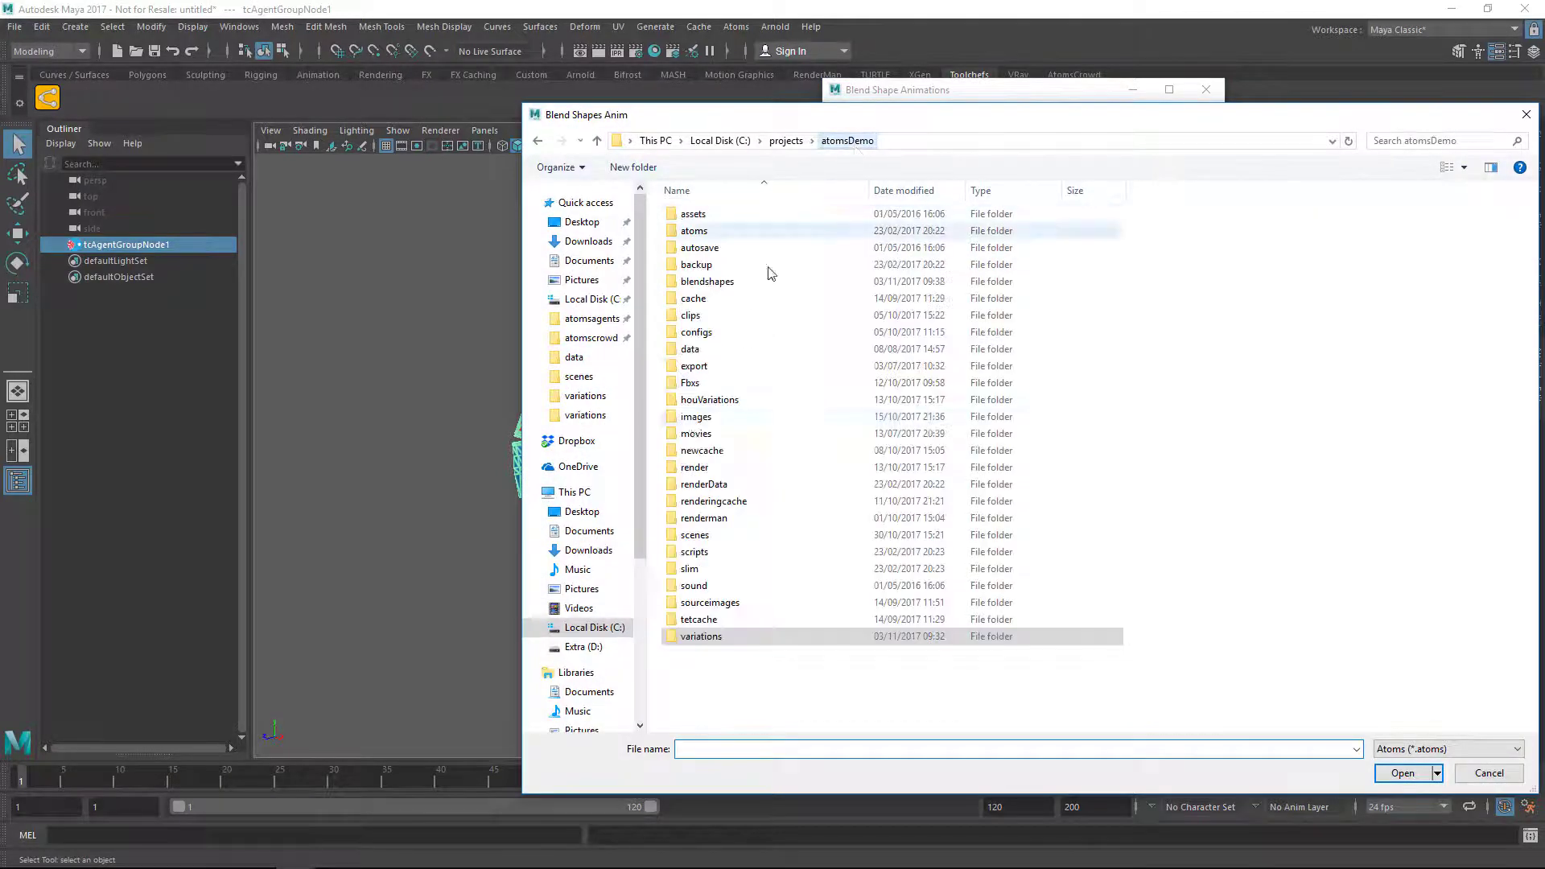
pyautogui.doubleClick(707, 284)
pyautogui.click(697, 214)
pyautogui.doubleClick(697, 214)
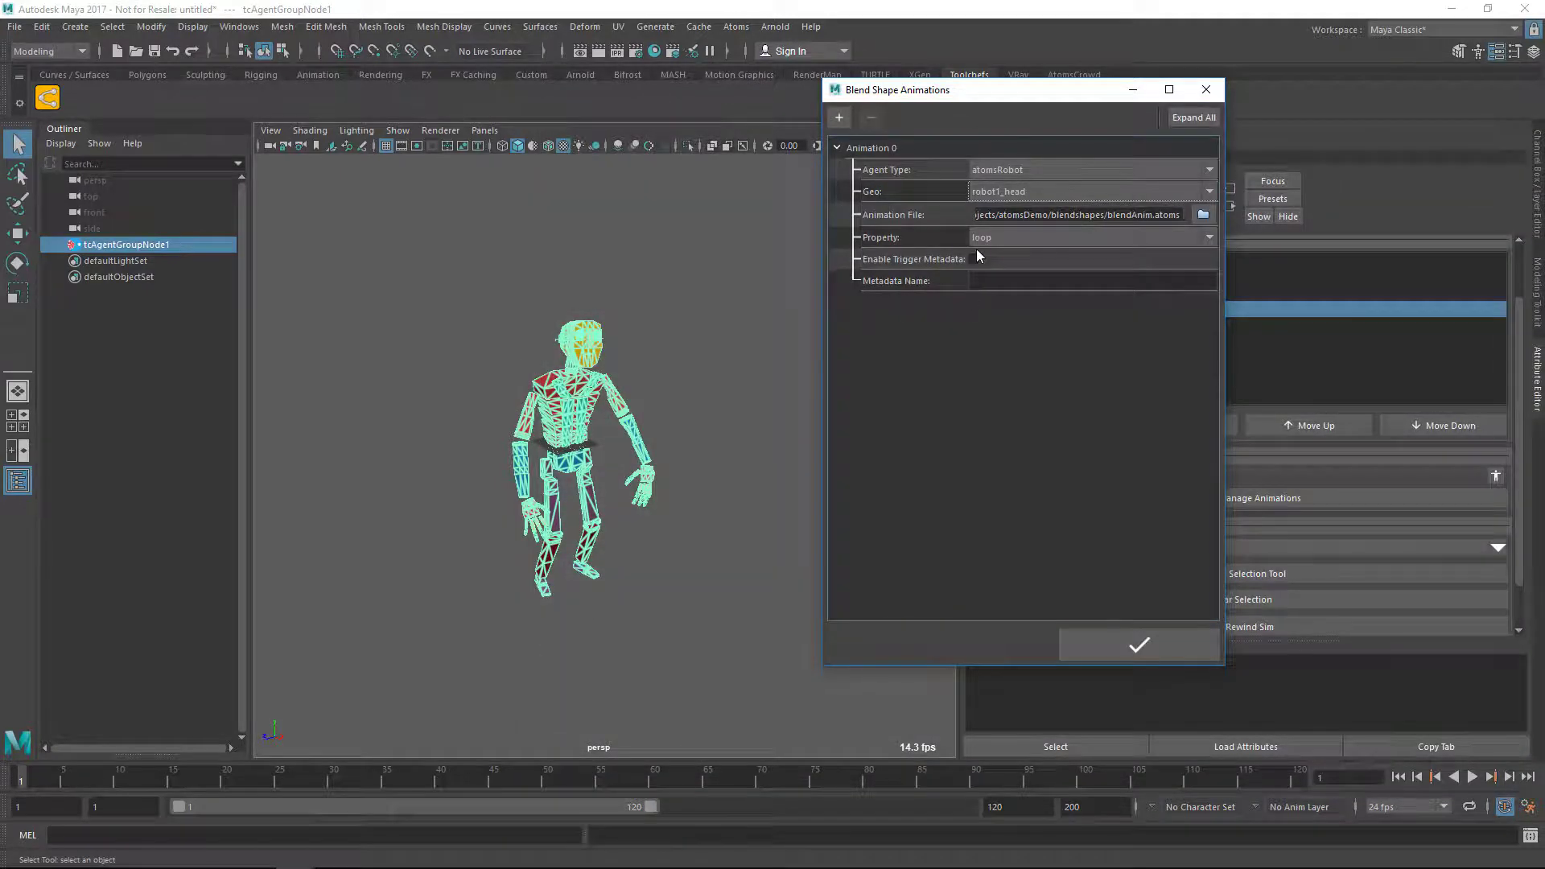
pyautogui.click(1211, 238)
pyautogui.click(997, 364)
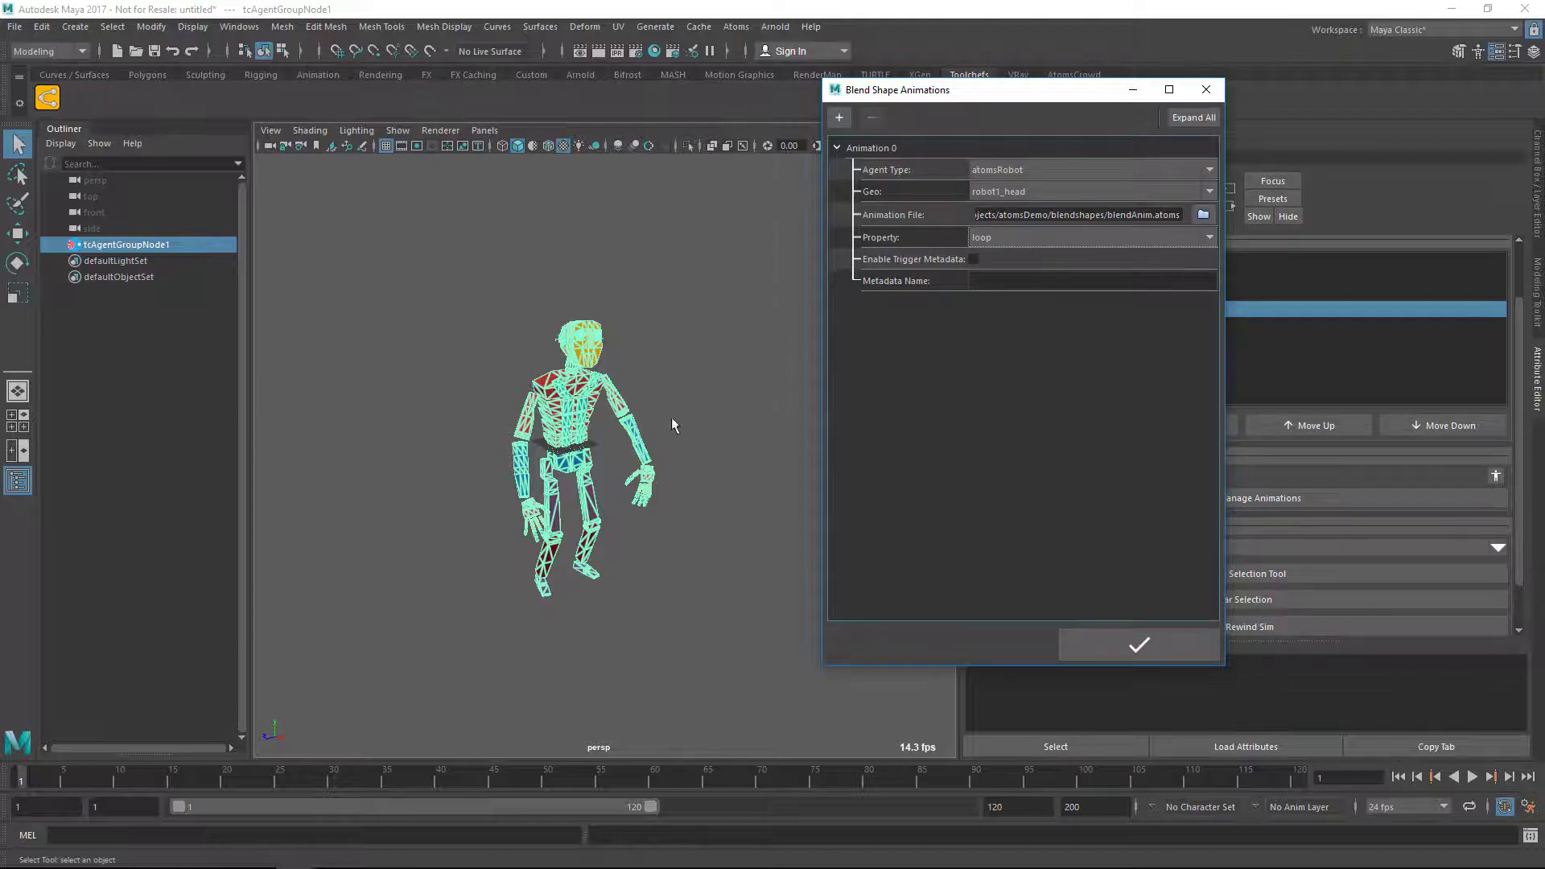
pyautogui.click(1128, 645)
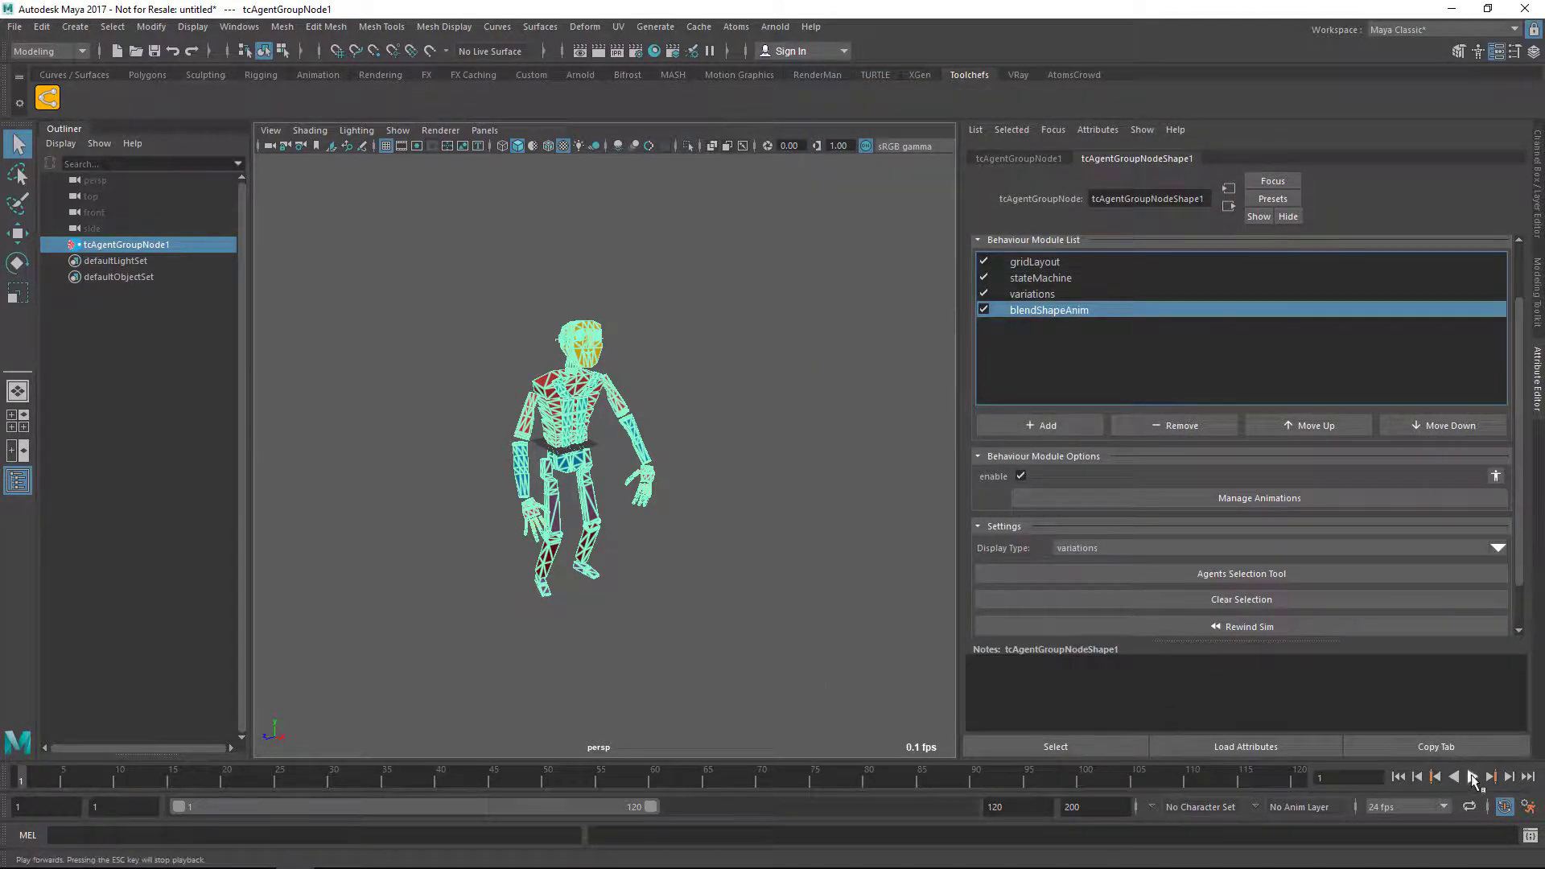
# Step: Play the simulation to check the looping facial animation on the agent, and rewind to the first frame
pyautogui.click(1472, 777)
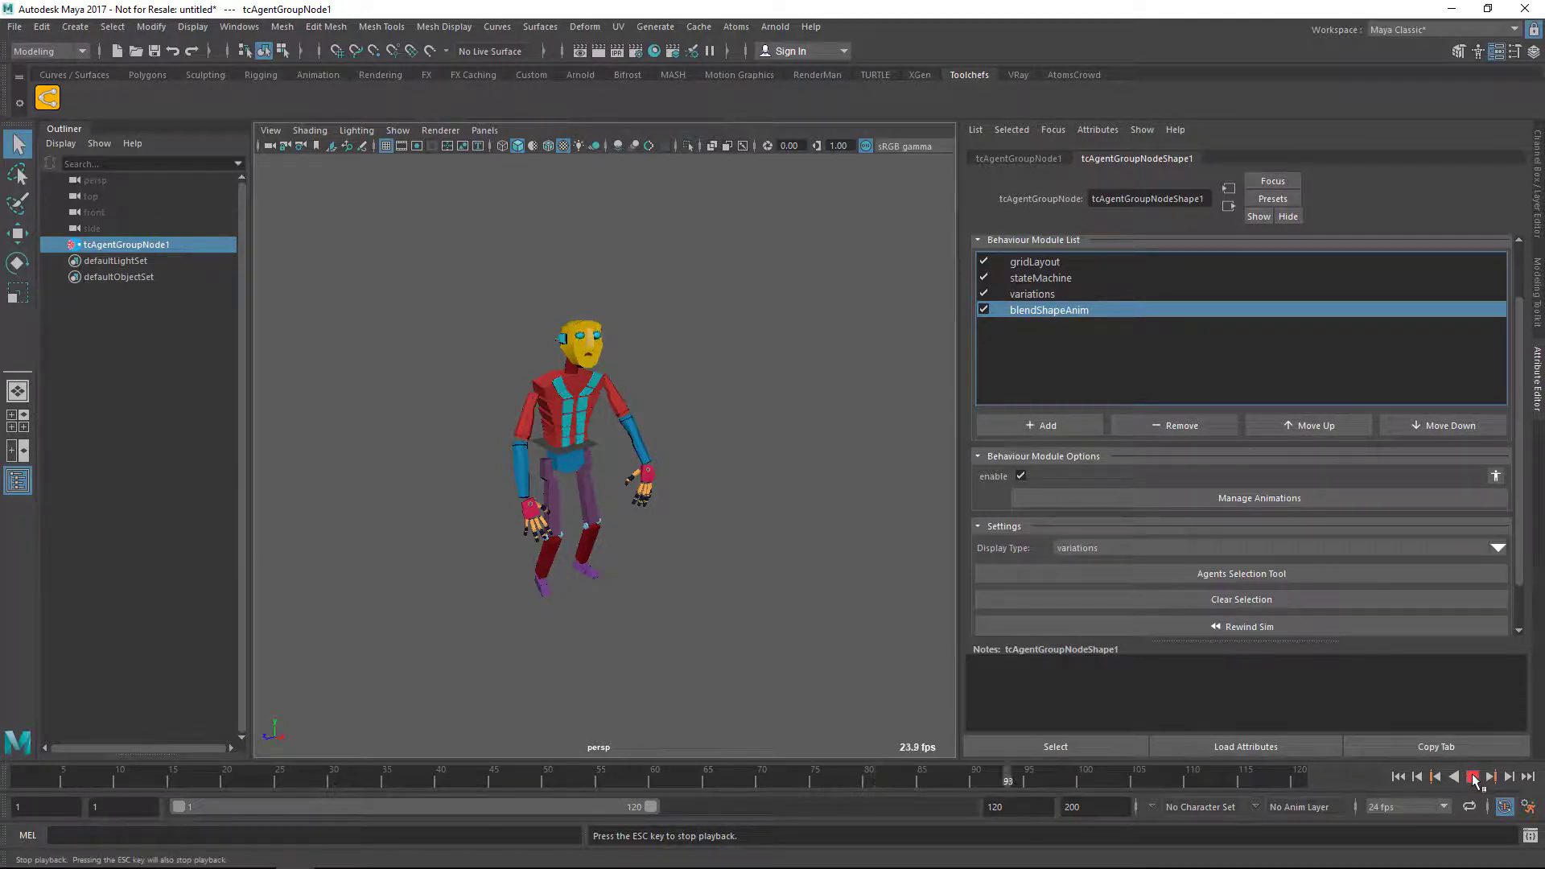
pyautogui.click(1474, 777)
pyautogui.click(1398, 776)
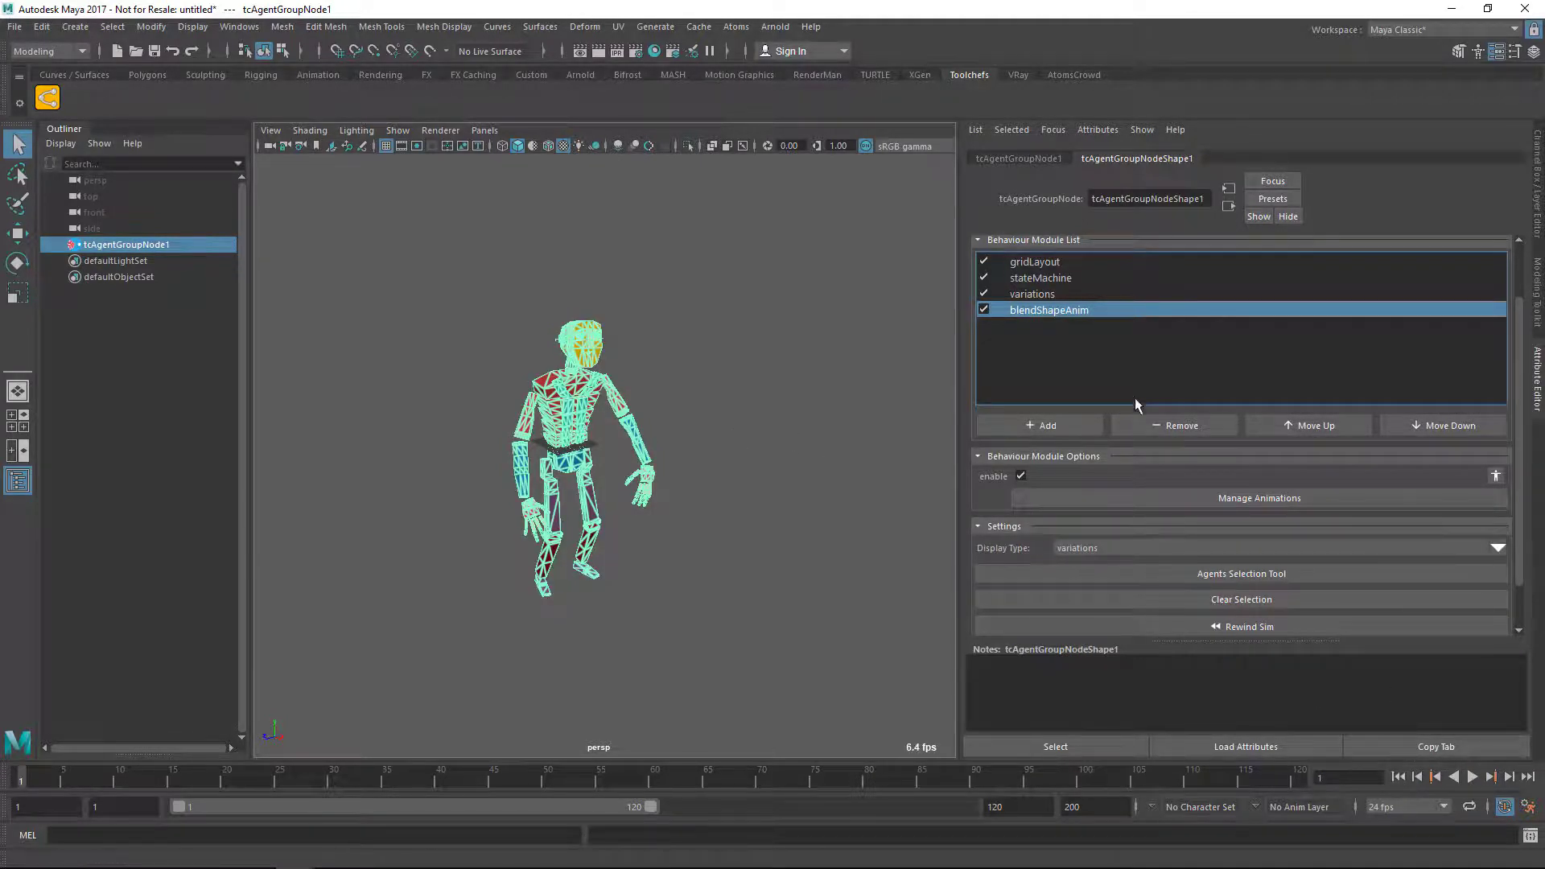
# Step: Change the state value in the agent group's stateMachine module options
pyautogui.click(1056, 279)
pyautogui.scroll(-3, 1113, 509)
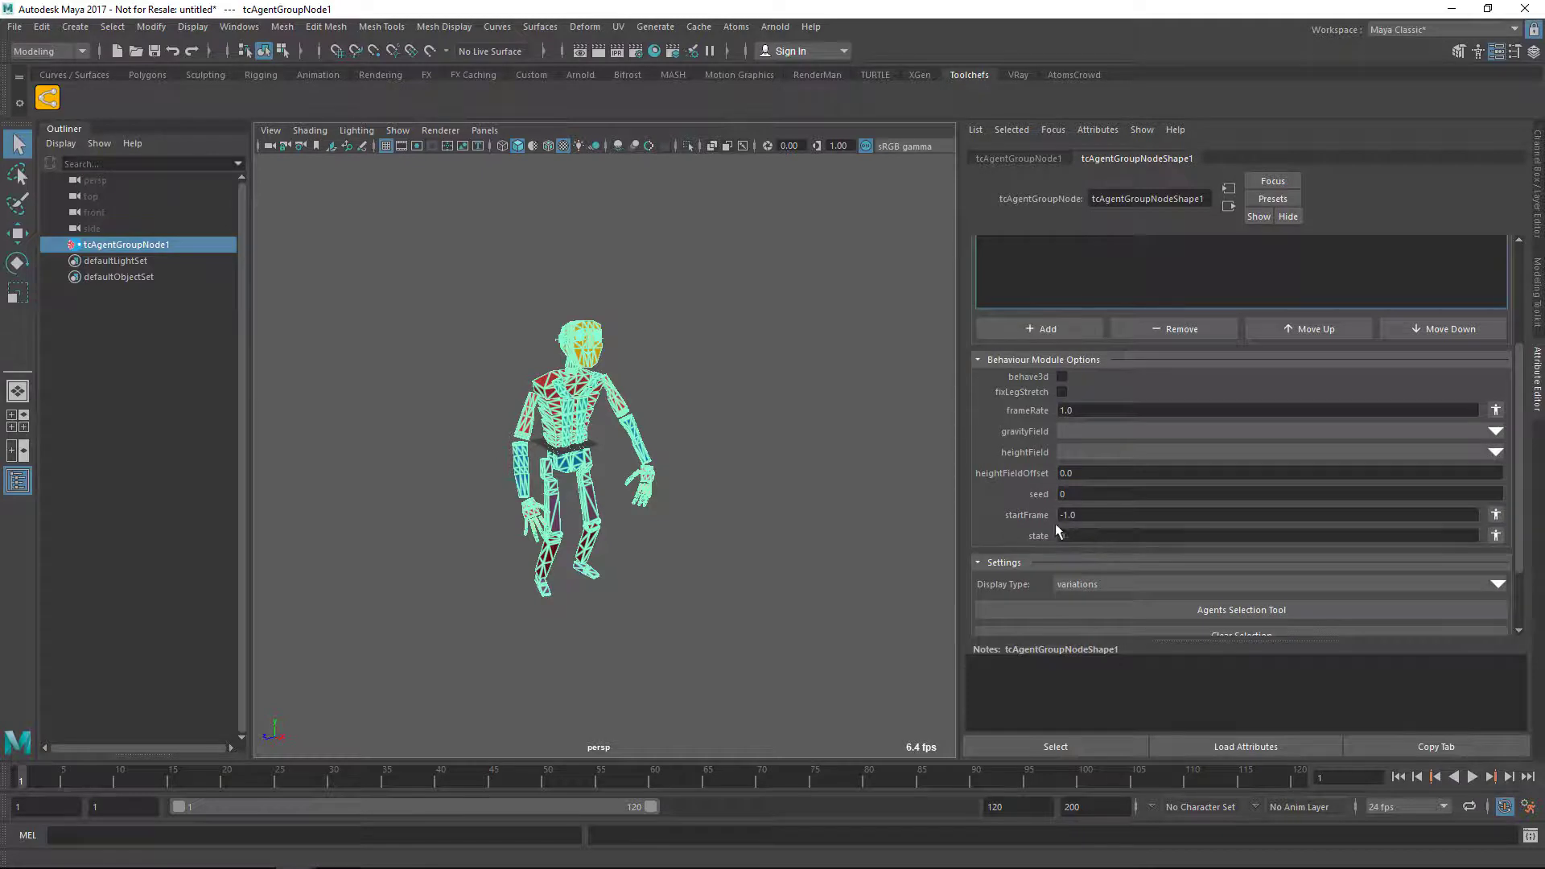
pyautogui.scroll(5, 1076, 425)
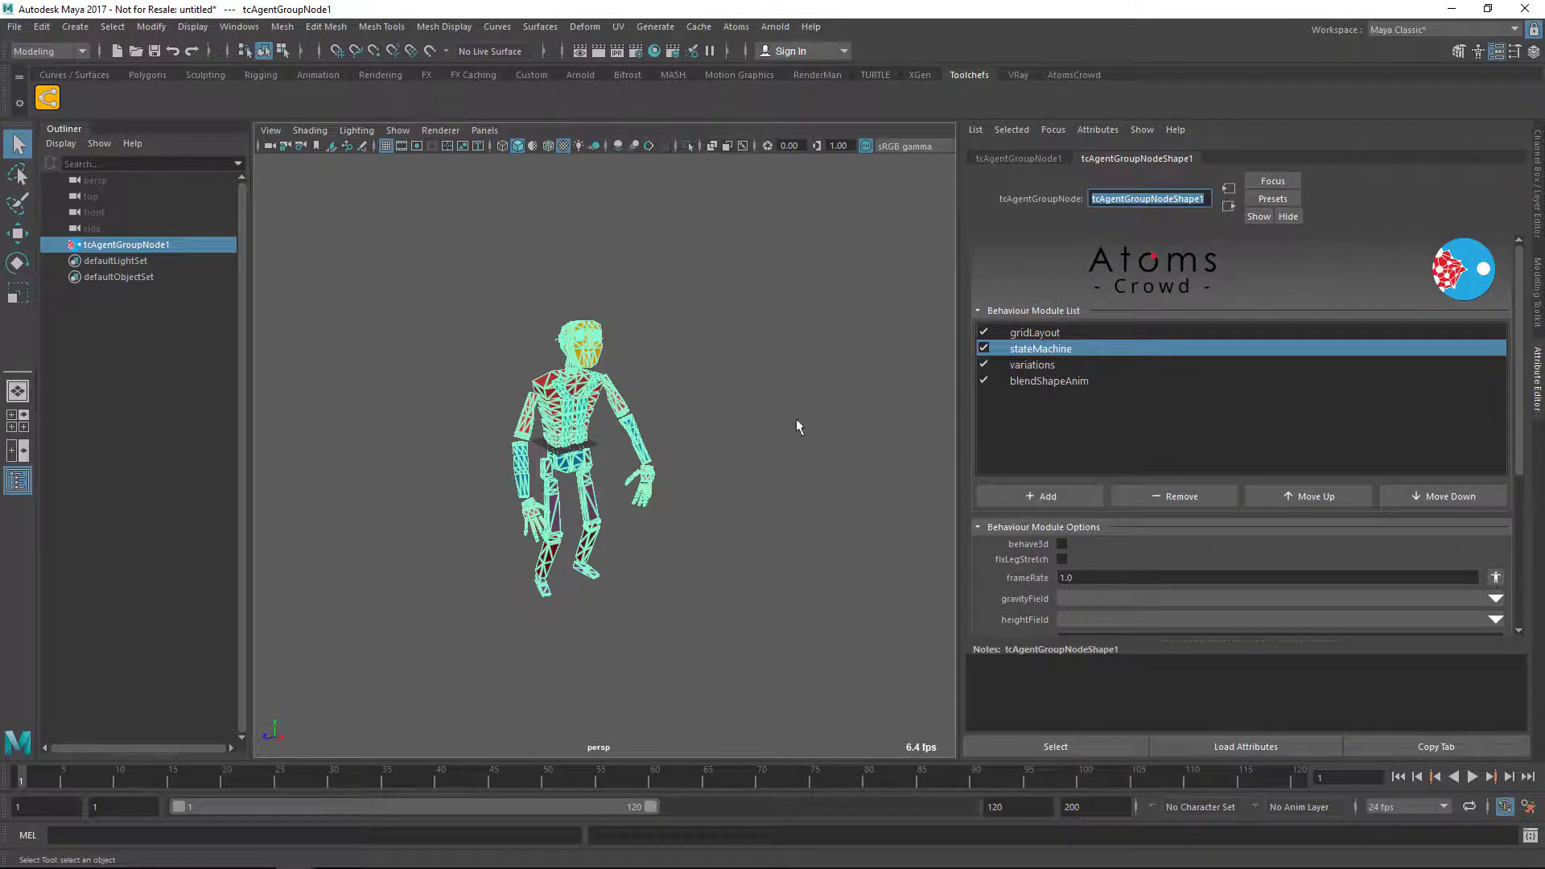
# Step: Enable trigger metadata for the blendShapeAnim module's animation, using the metadata name triggerMetadata
pyautogui.click(1024, 380)
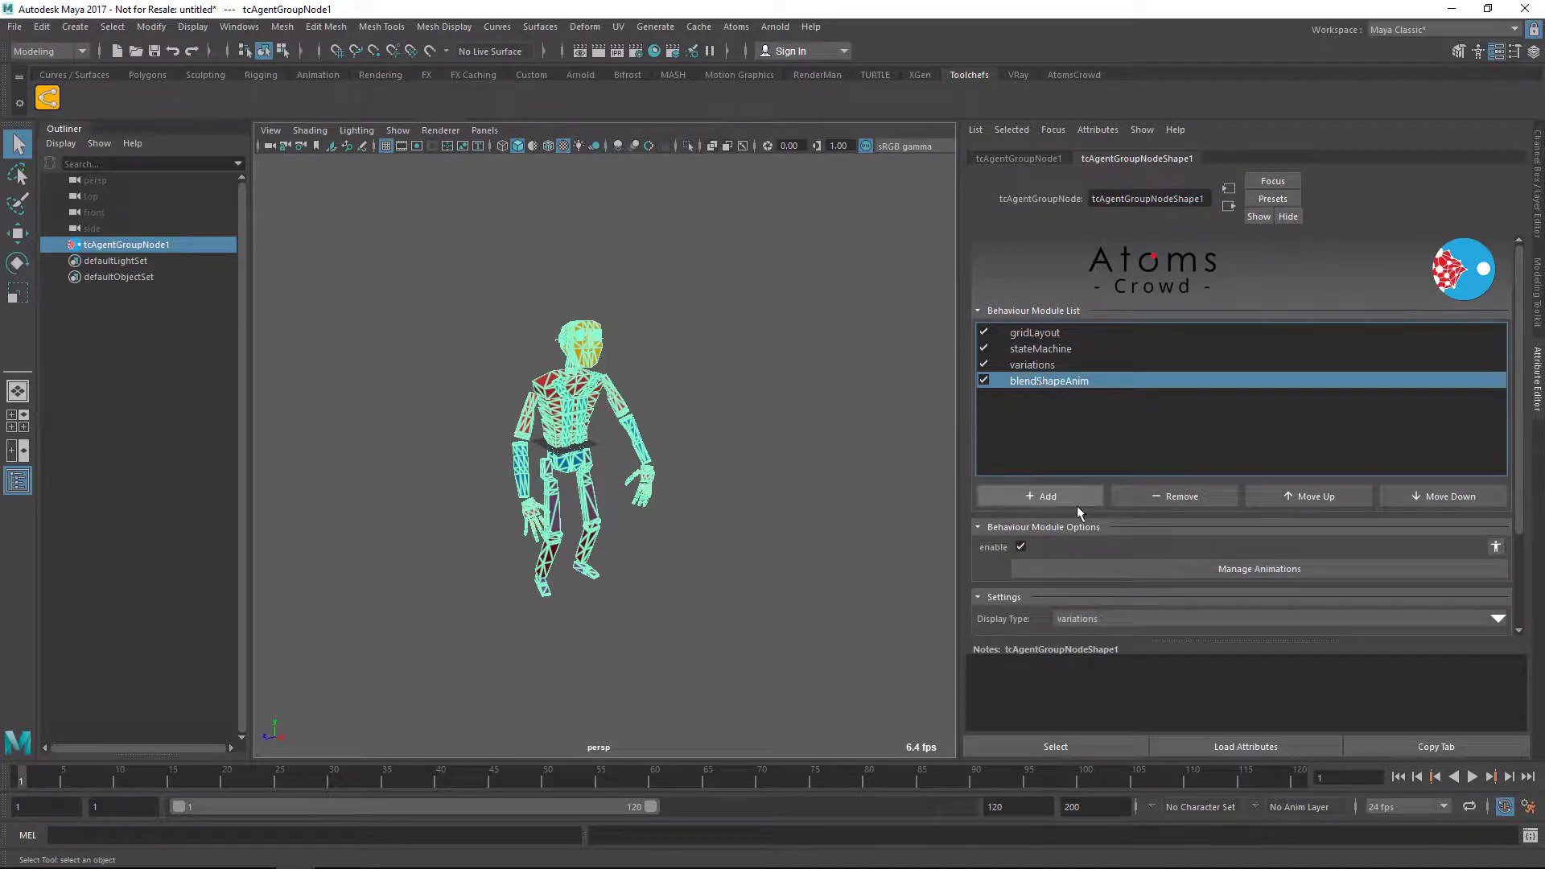
pyautogui.click(1110, 569)
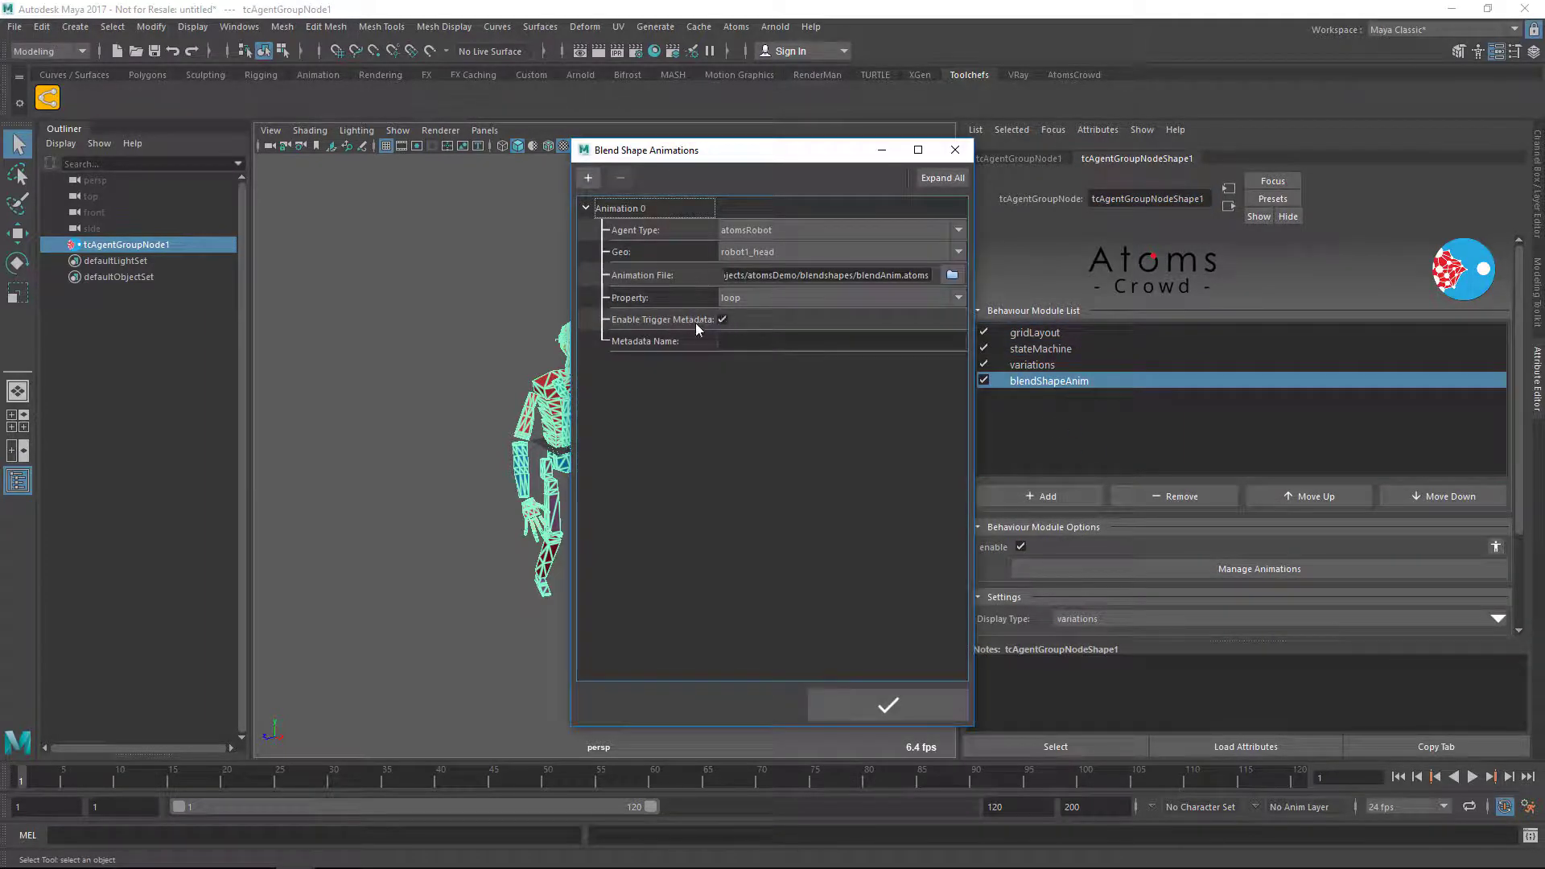
pyautogui.click(747, 340)
pyautogui.write('triggerMetadata')
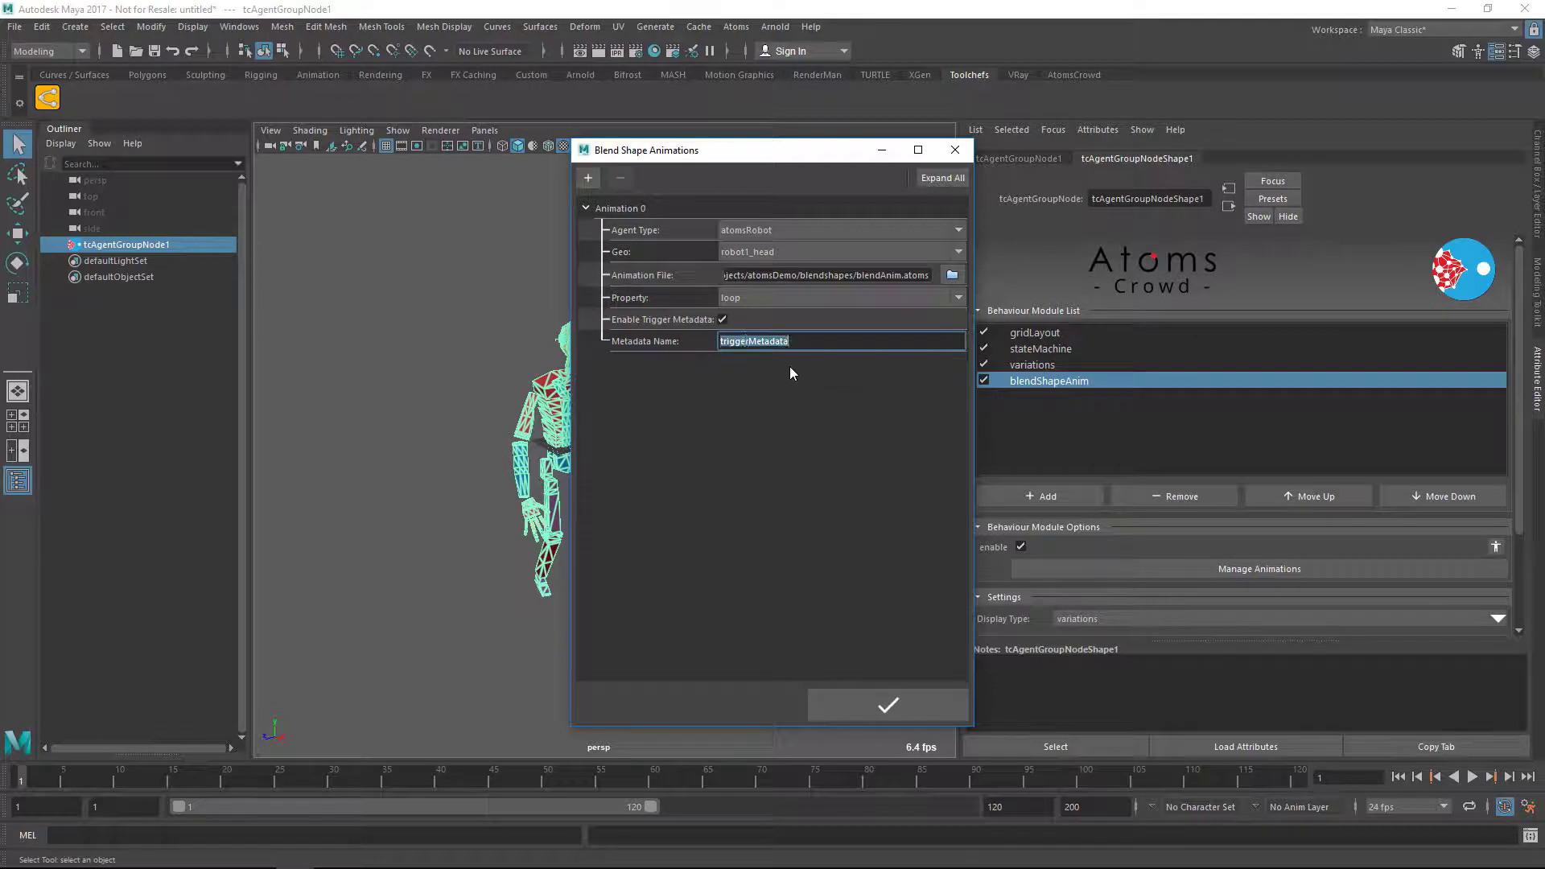
pyautogui.click(850, 697)
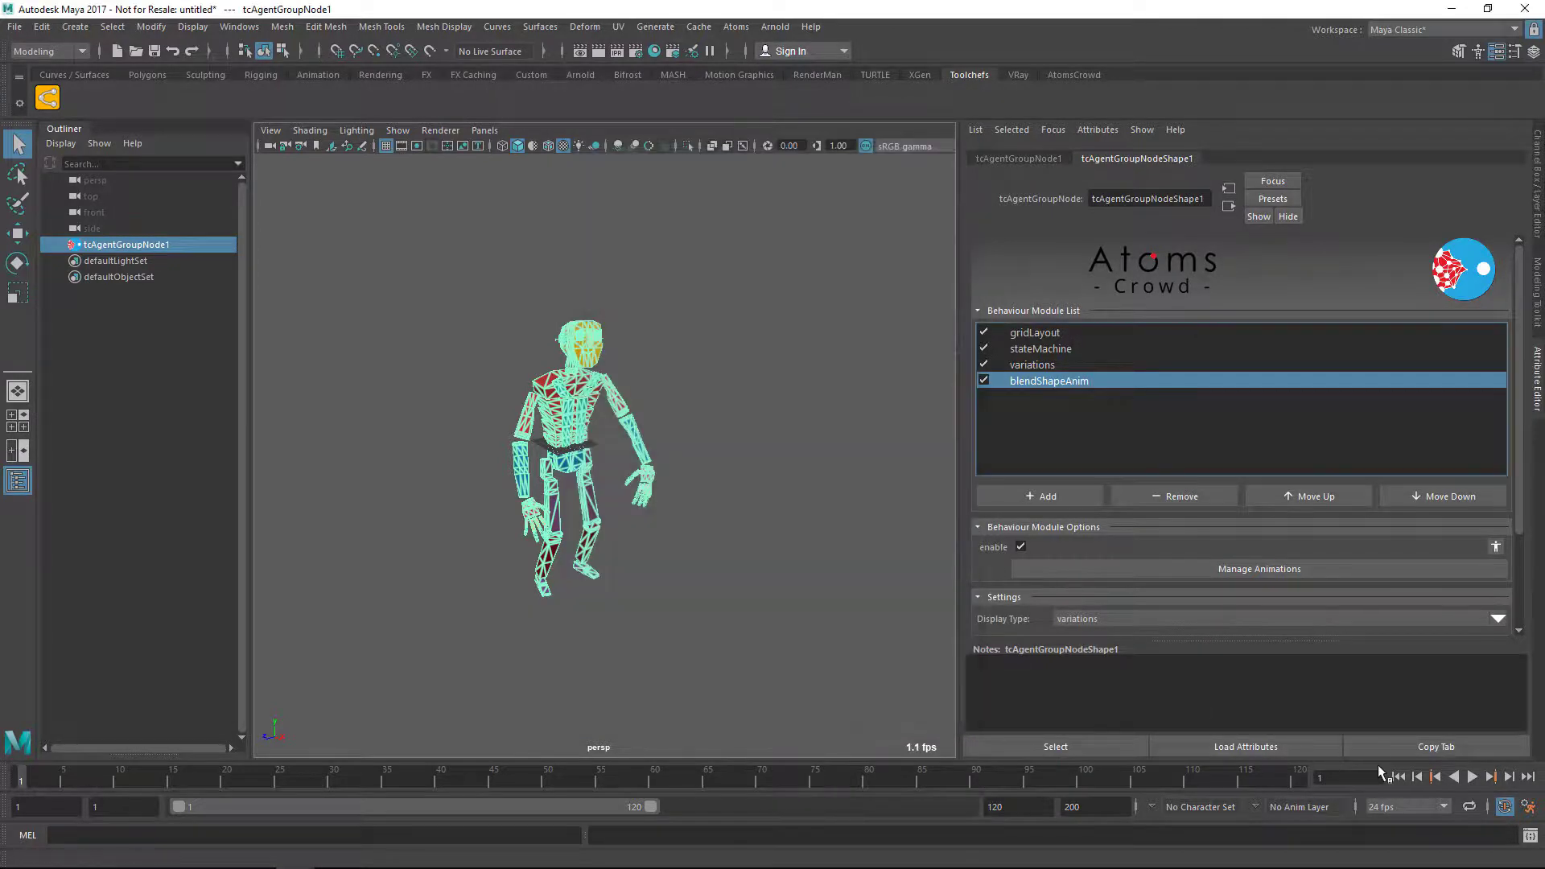
# Step: Play the simulation from the first frame to check the agent's face with trigger metadata enabled
pyautogui.click(1473, 779)
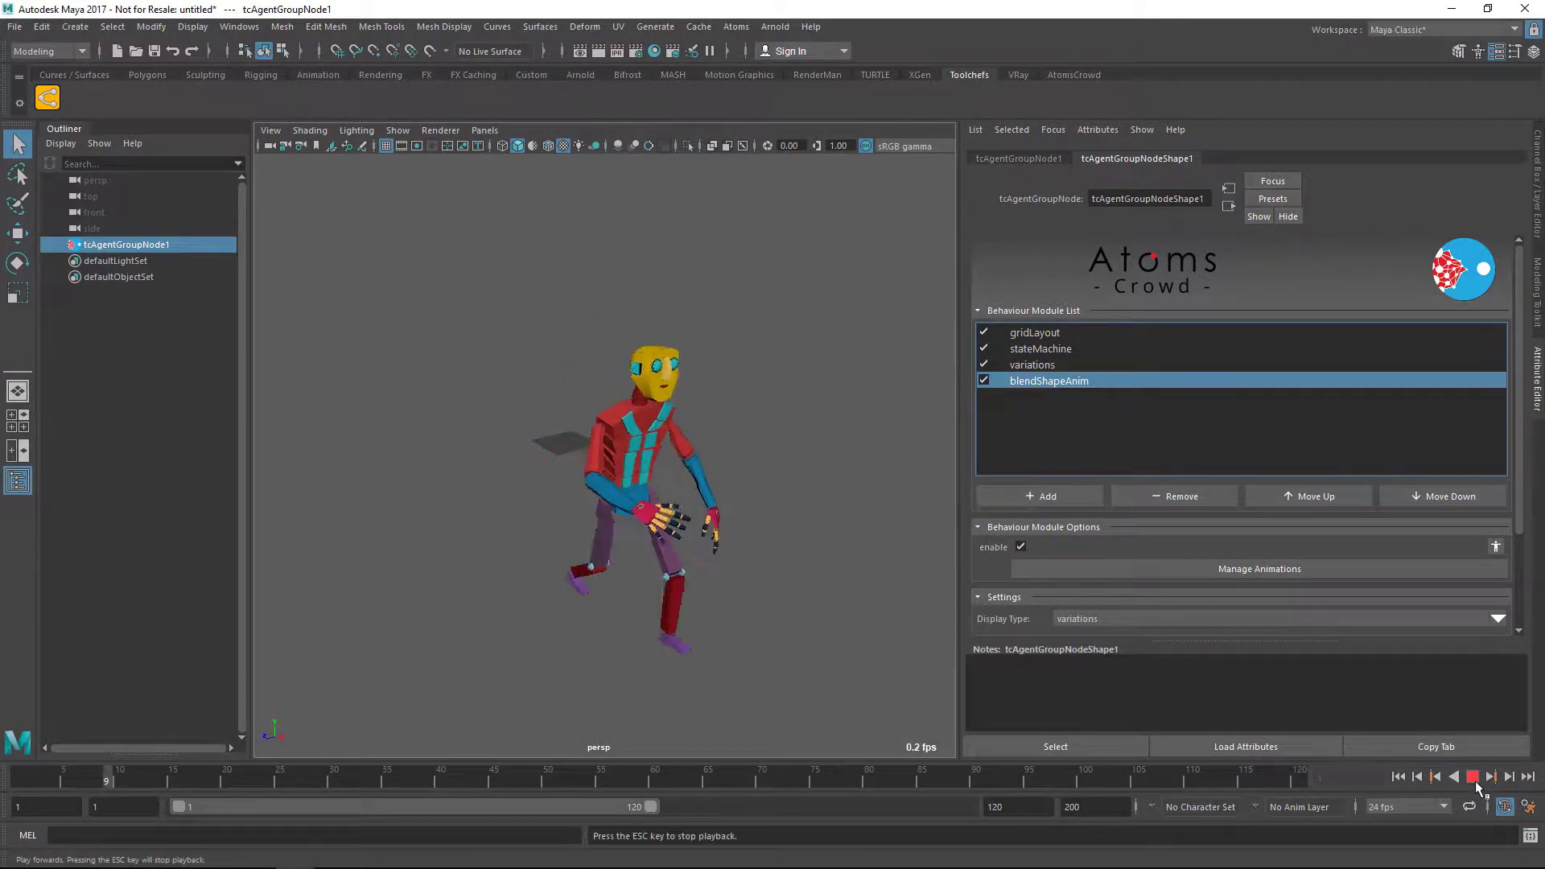
pyautogui.click(1473, 778)
pyautogui.click(1396, 778)
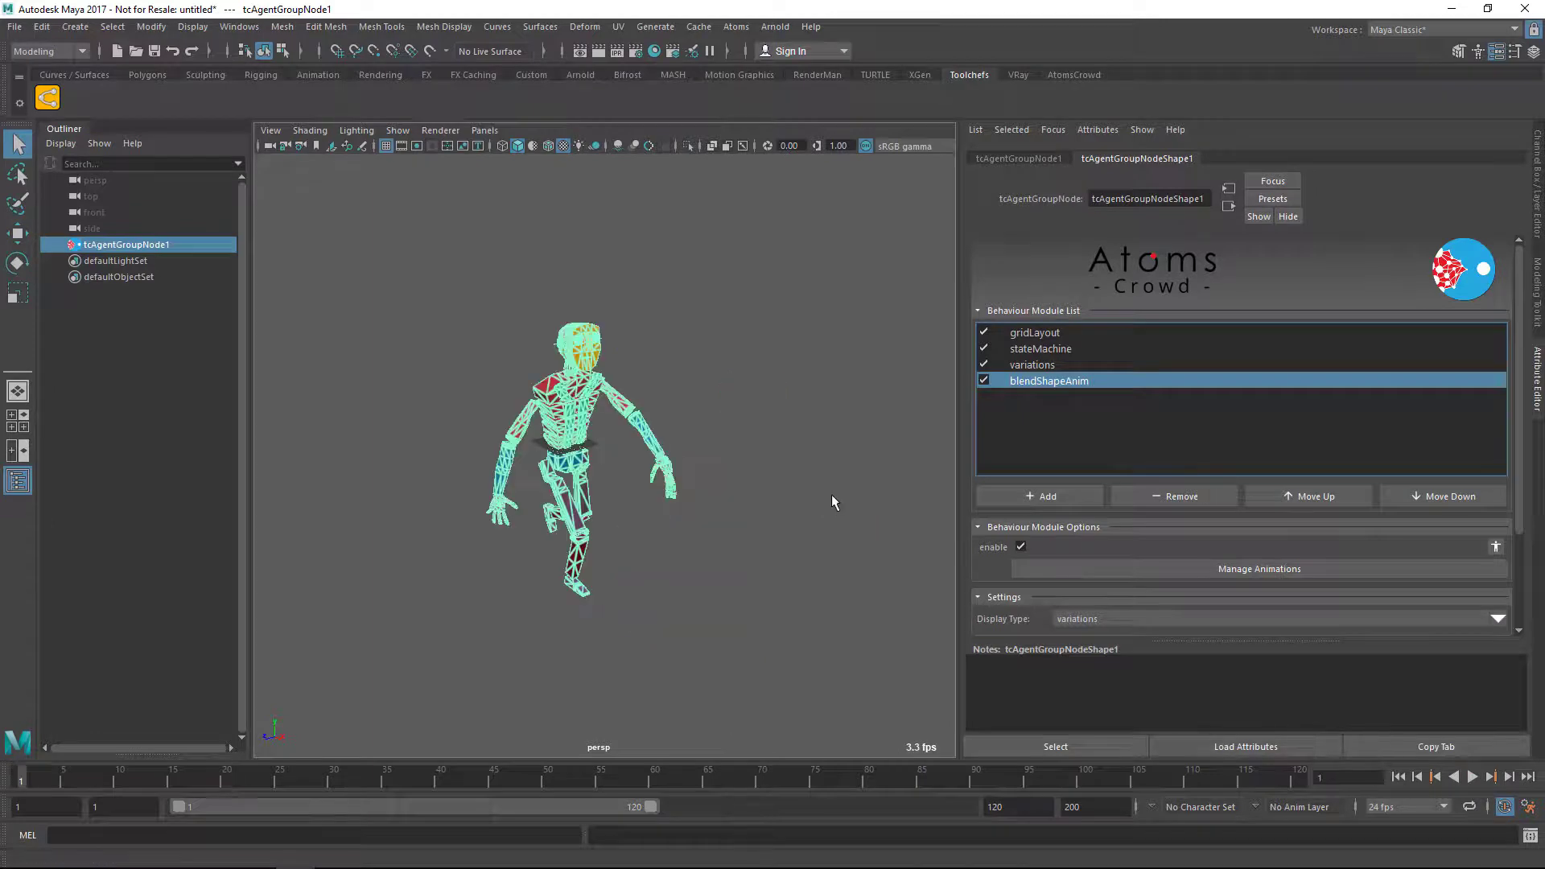
pyautogui.click(1473, 777)
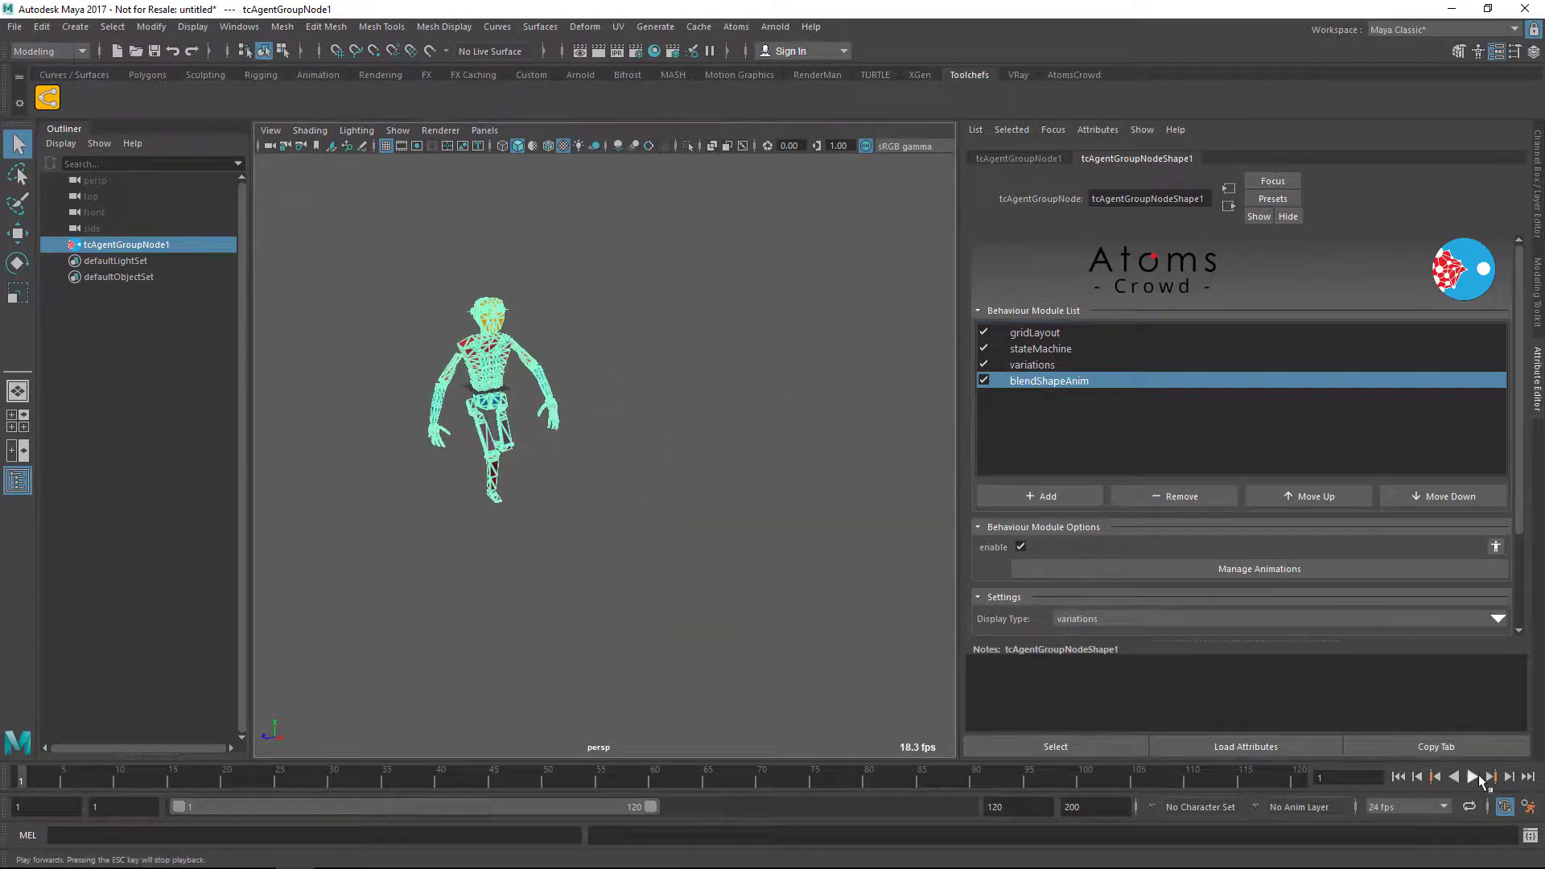
pyautogui.click(1473, 778)
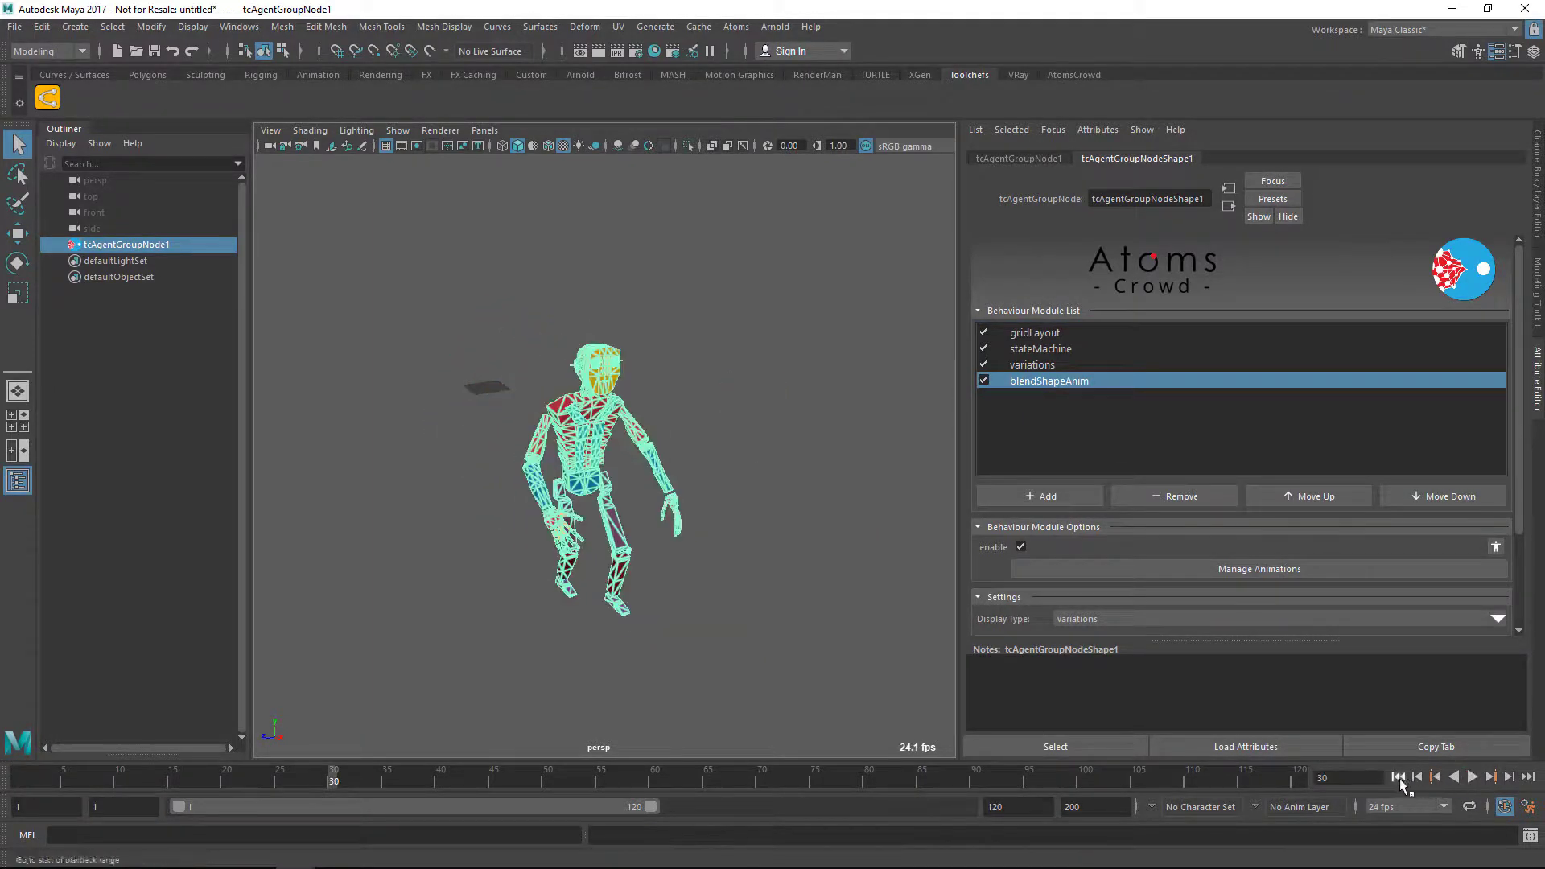
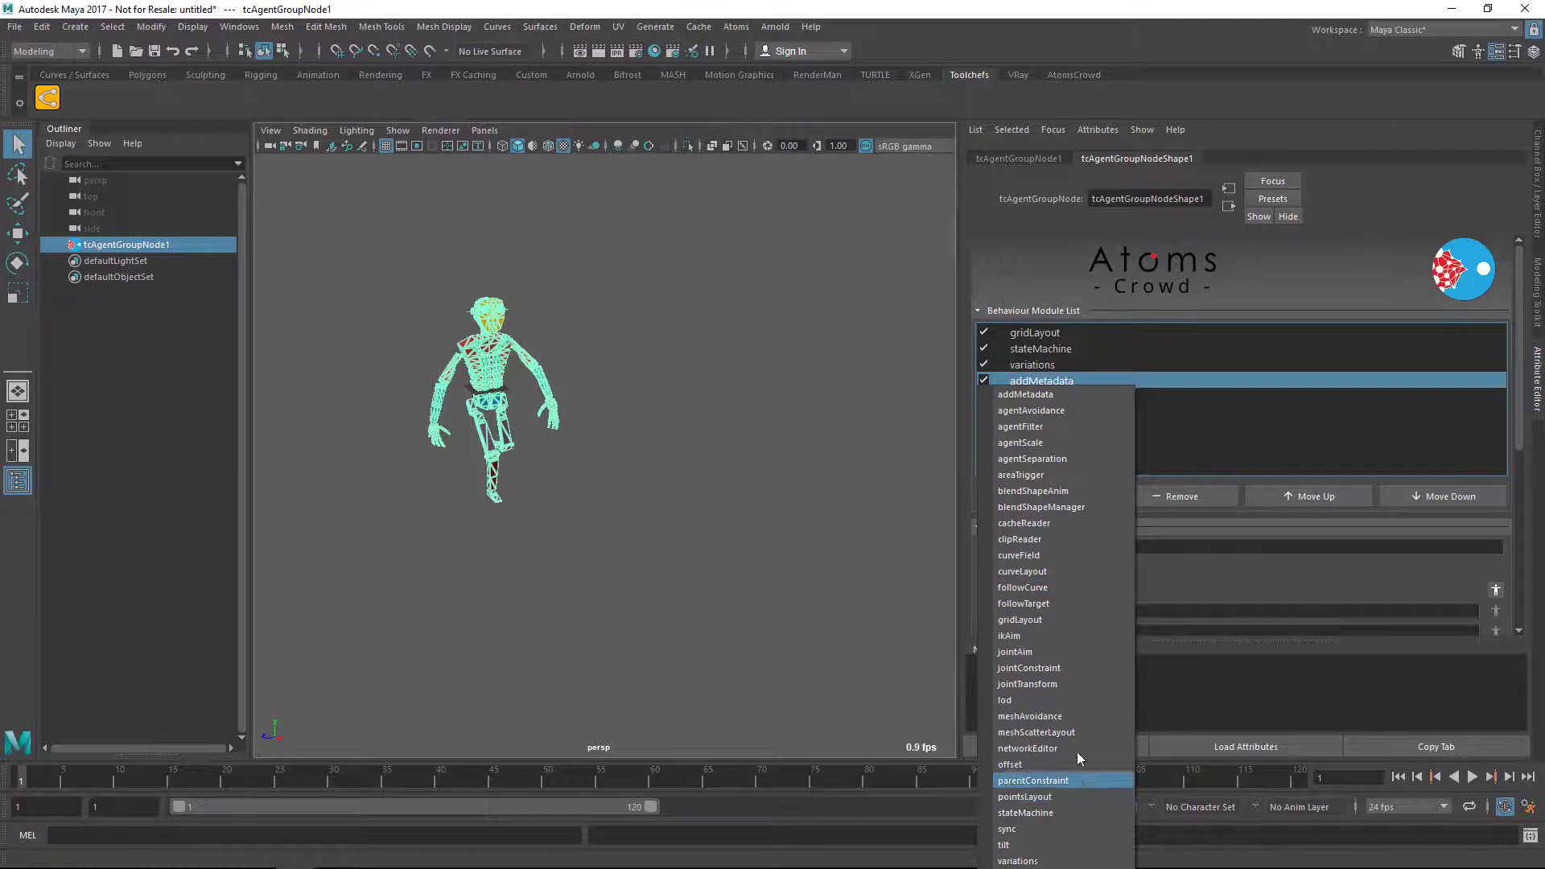
# Step: Add an areaTrigger behaviour module and move it above blendShapeAnim in the module list
pyautogui.click(1067, 473)
pyautogui.click(1037, 413)
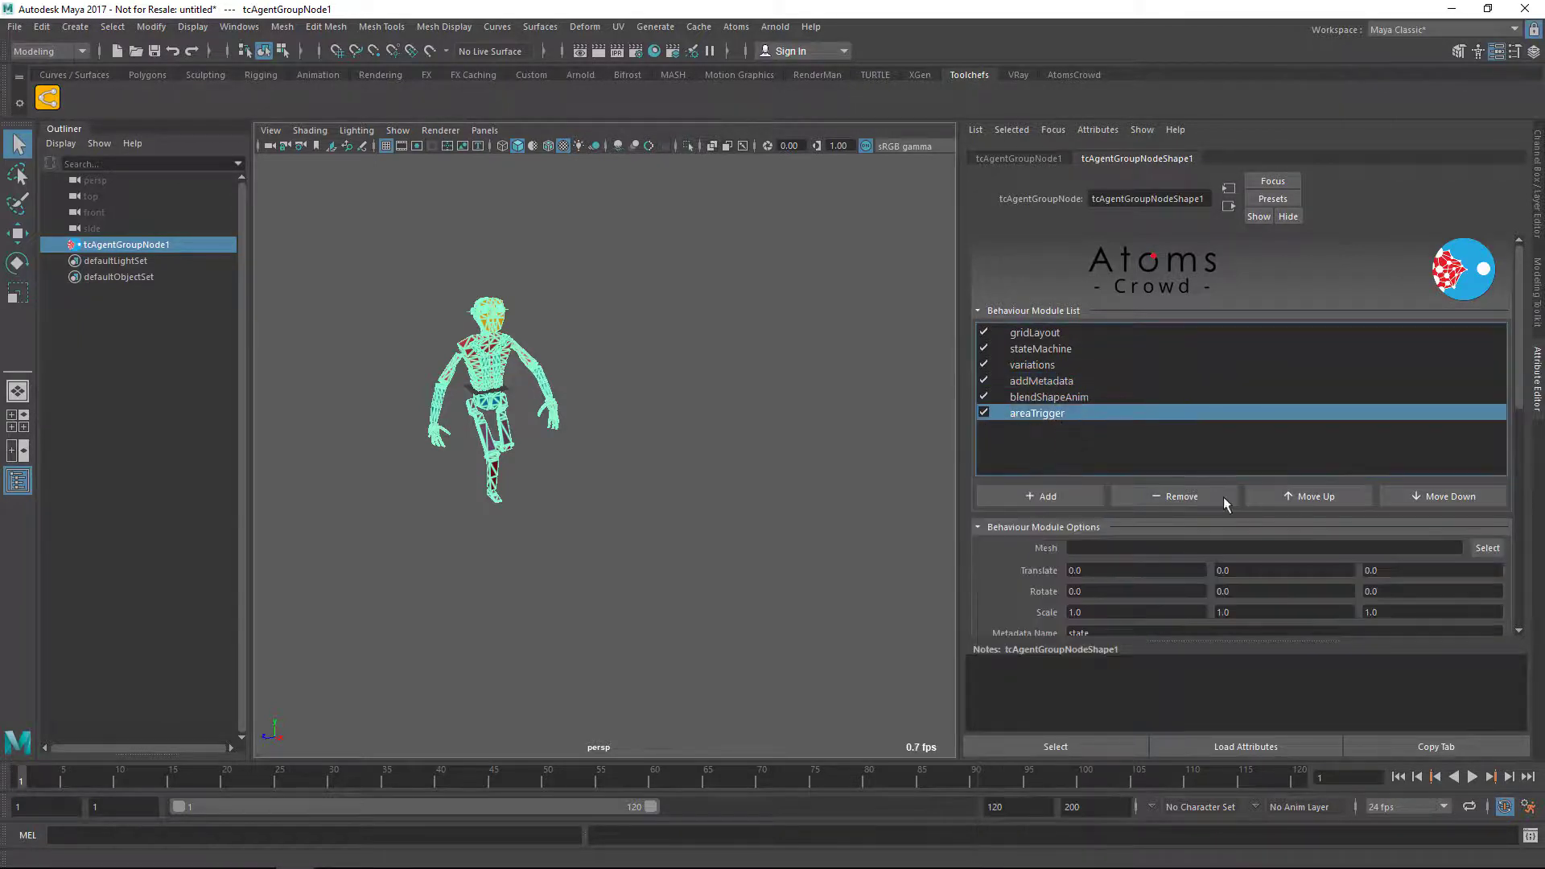
pyautogui.click(1317, 497)
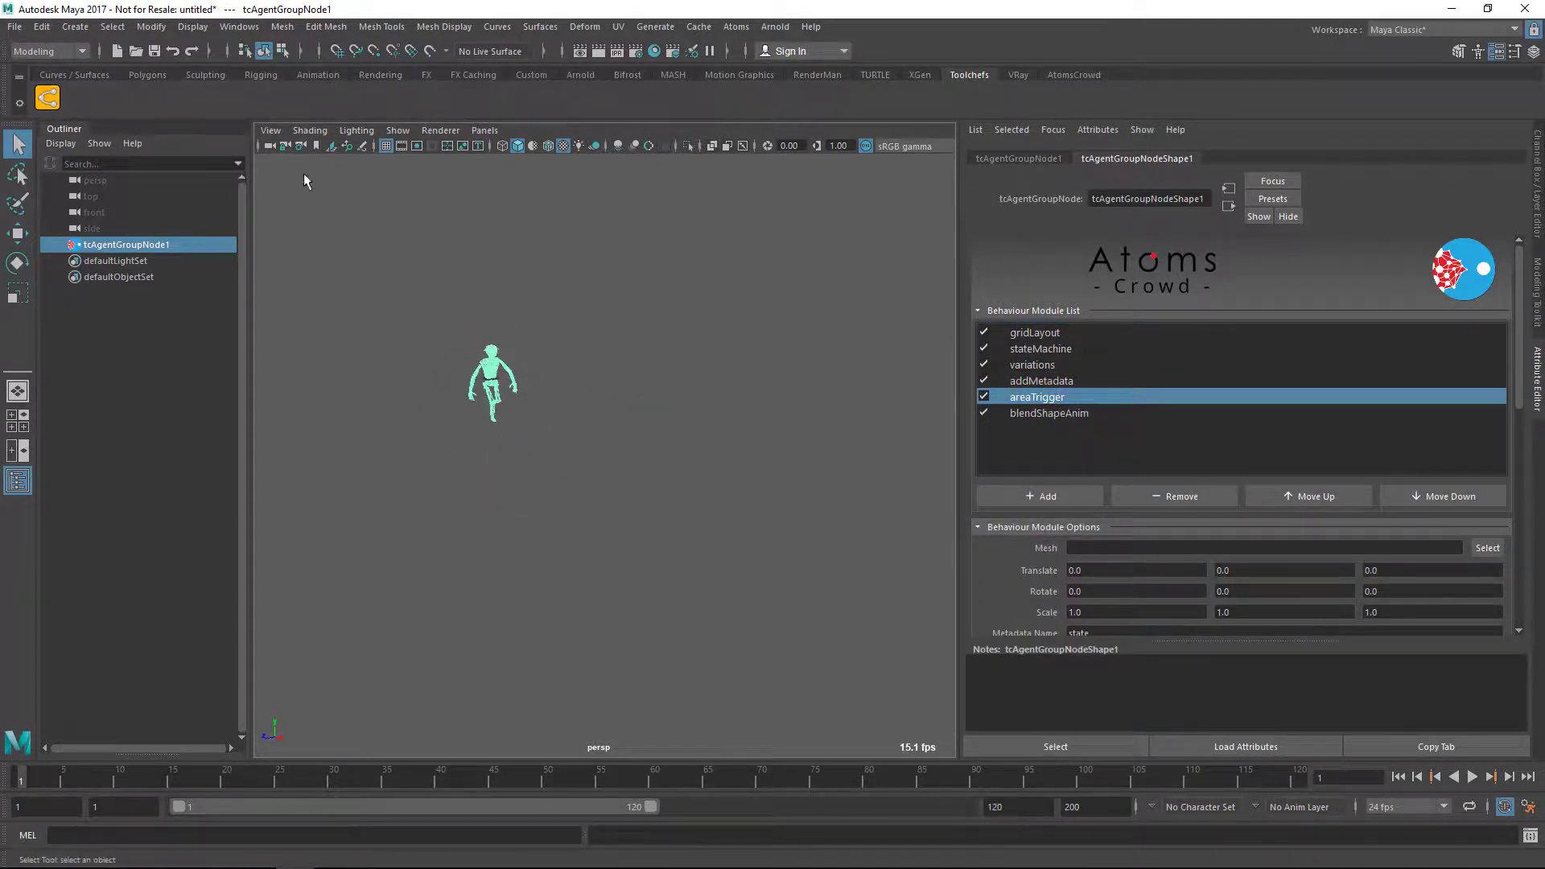
# Step: Create a polygon plane and position it, scaled up, on the ground in front of the agent
pyautogui.click(81, 27)
pyautogui.moveTo(229, 84)
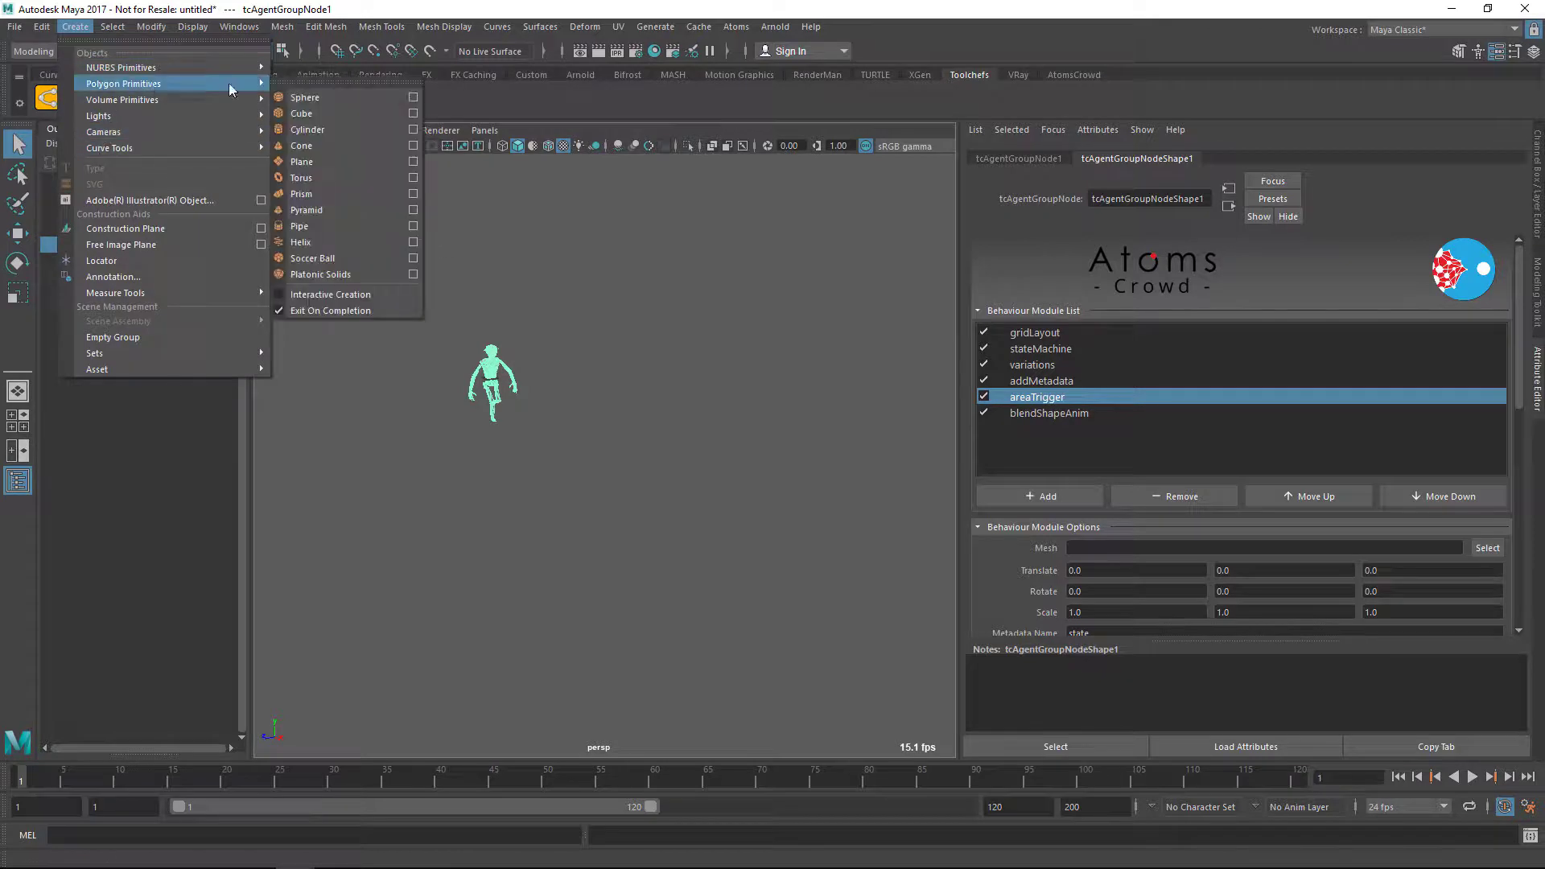
pyautogui.click(316, 156)
pyautogui.press('w')
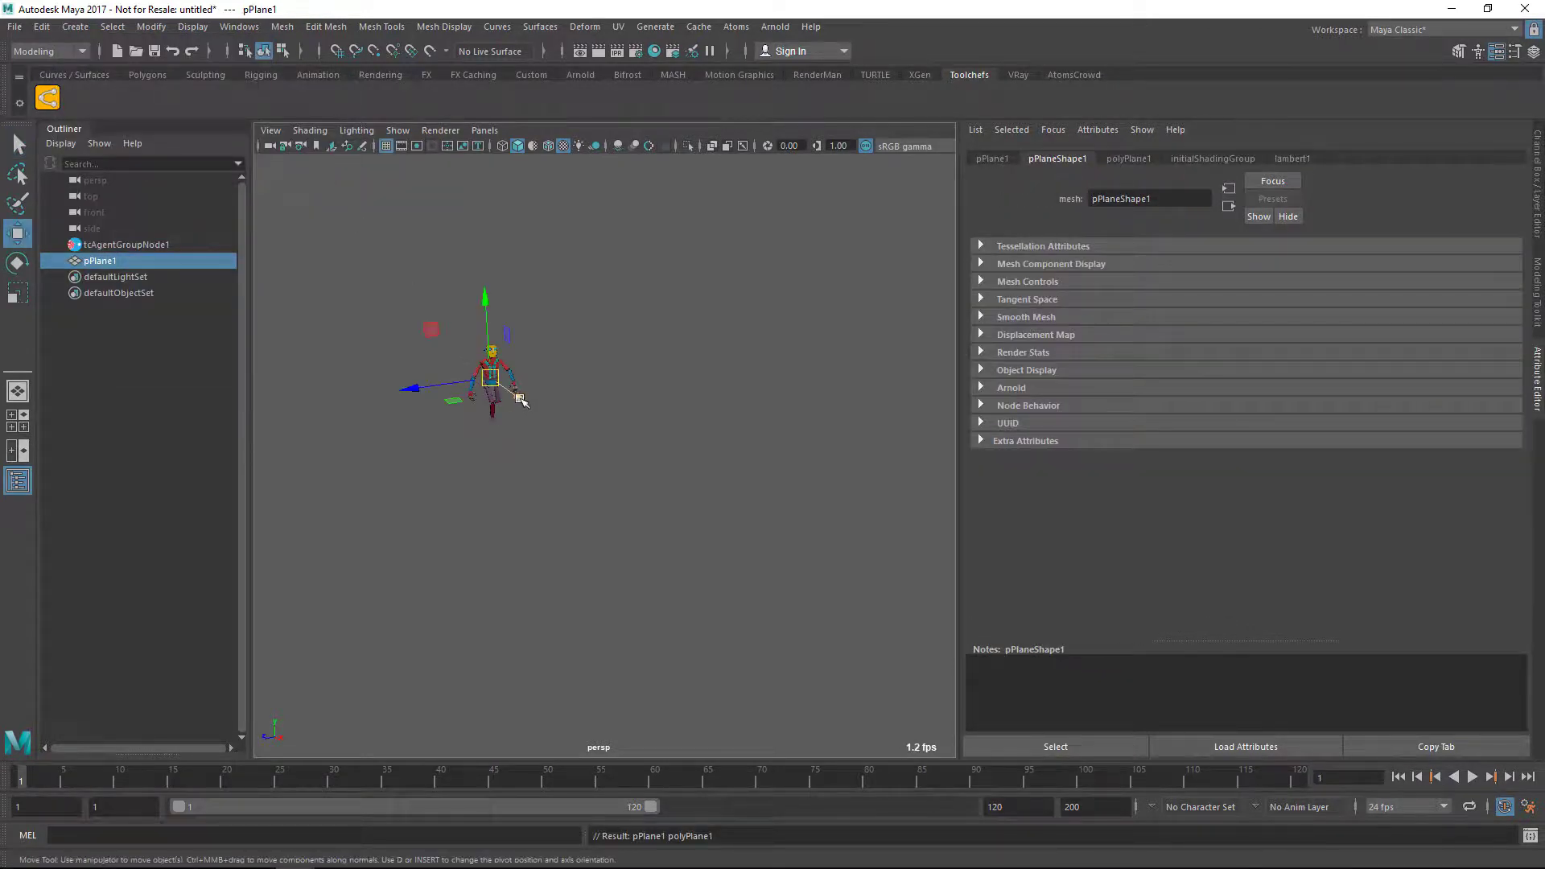
pyautogui.moveTo(517, 397); pyautogui.dragTo(632, 432)
pyautogui.press('r')
pyautogui.press('t')
pyautogui.press('r')
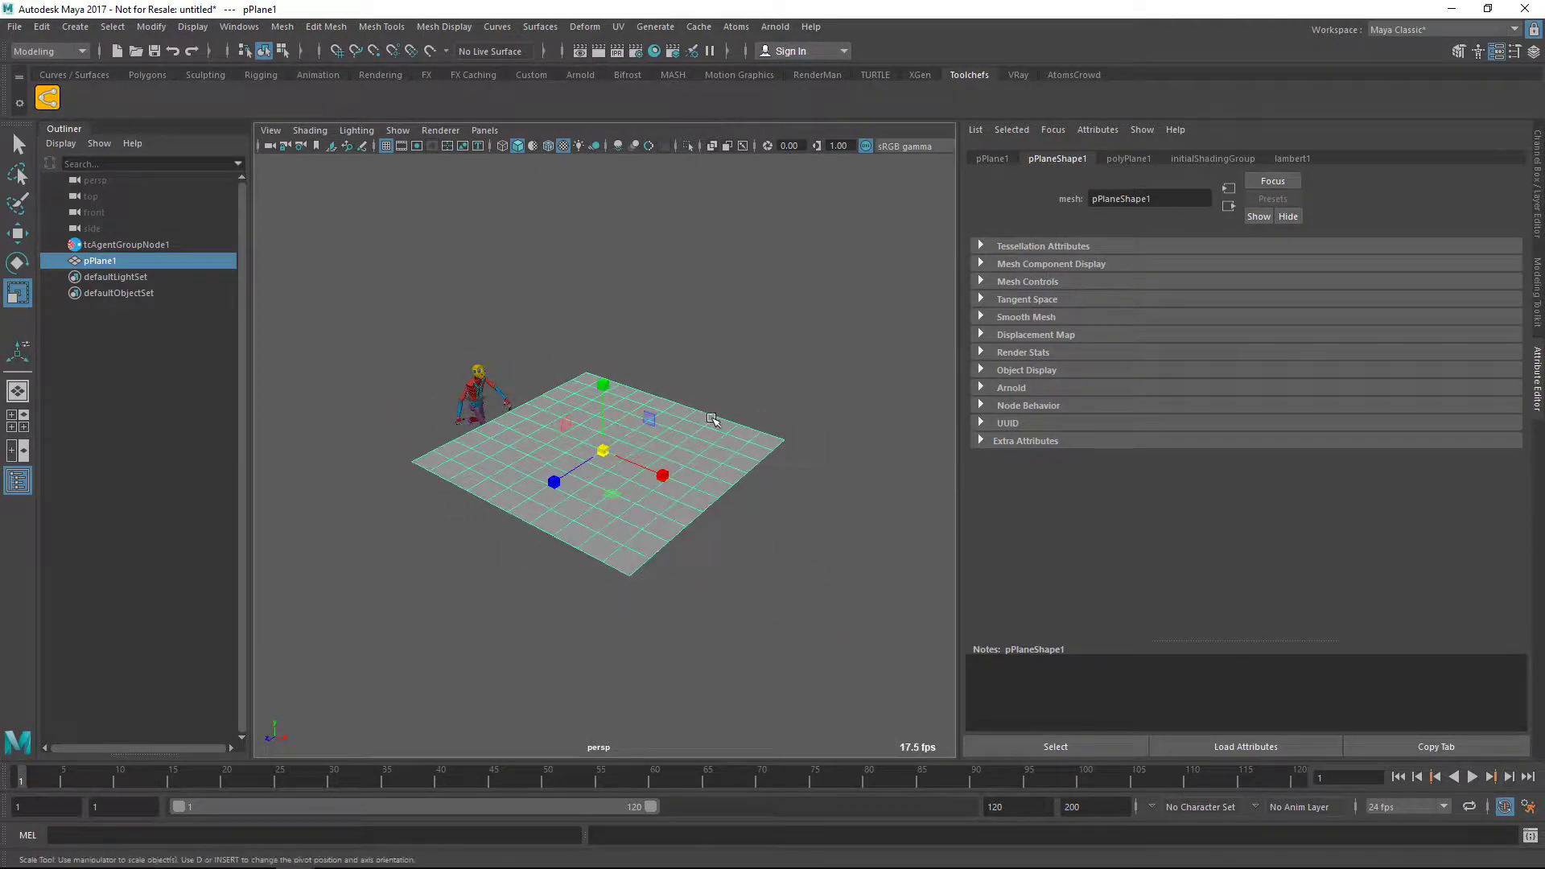
# Step: Set the ground plane's subdivisions width and subdivisions height both to 2
pyautogui.click(1524, 182)
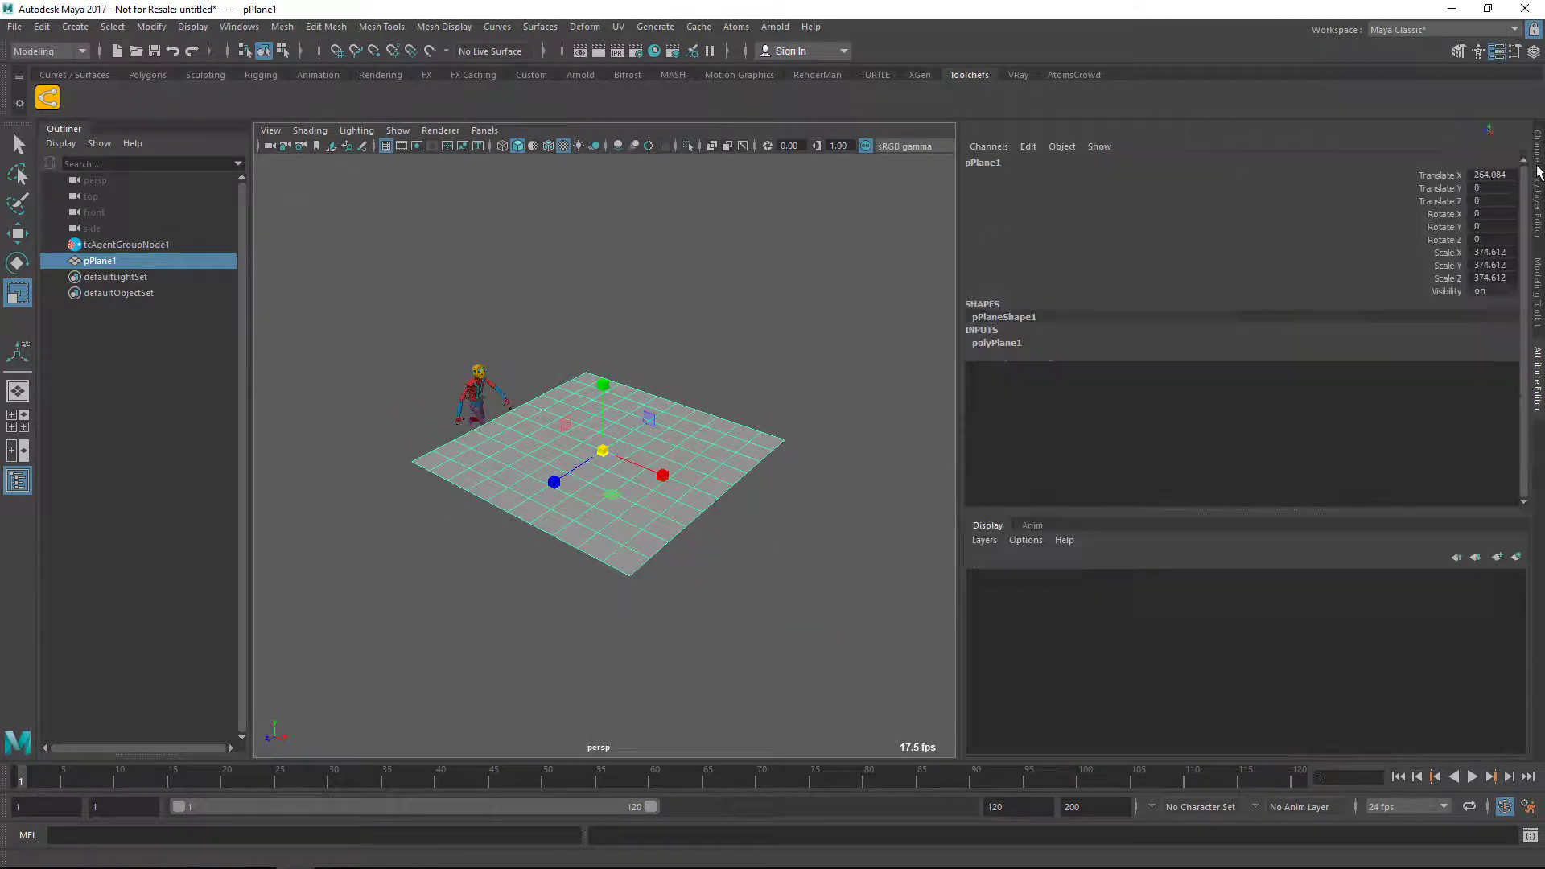
pyautogui.click(998, 342)
pyautogui.moveTo(1440, 381); pyautogui.dragTo(1446, 395)
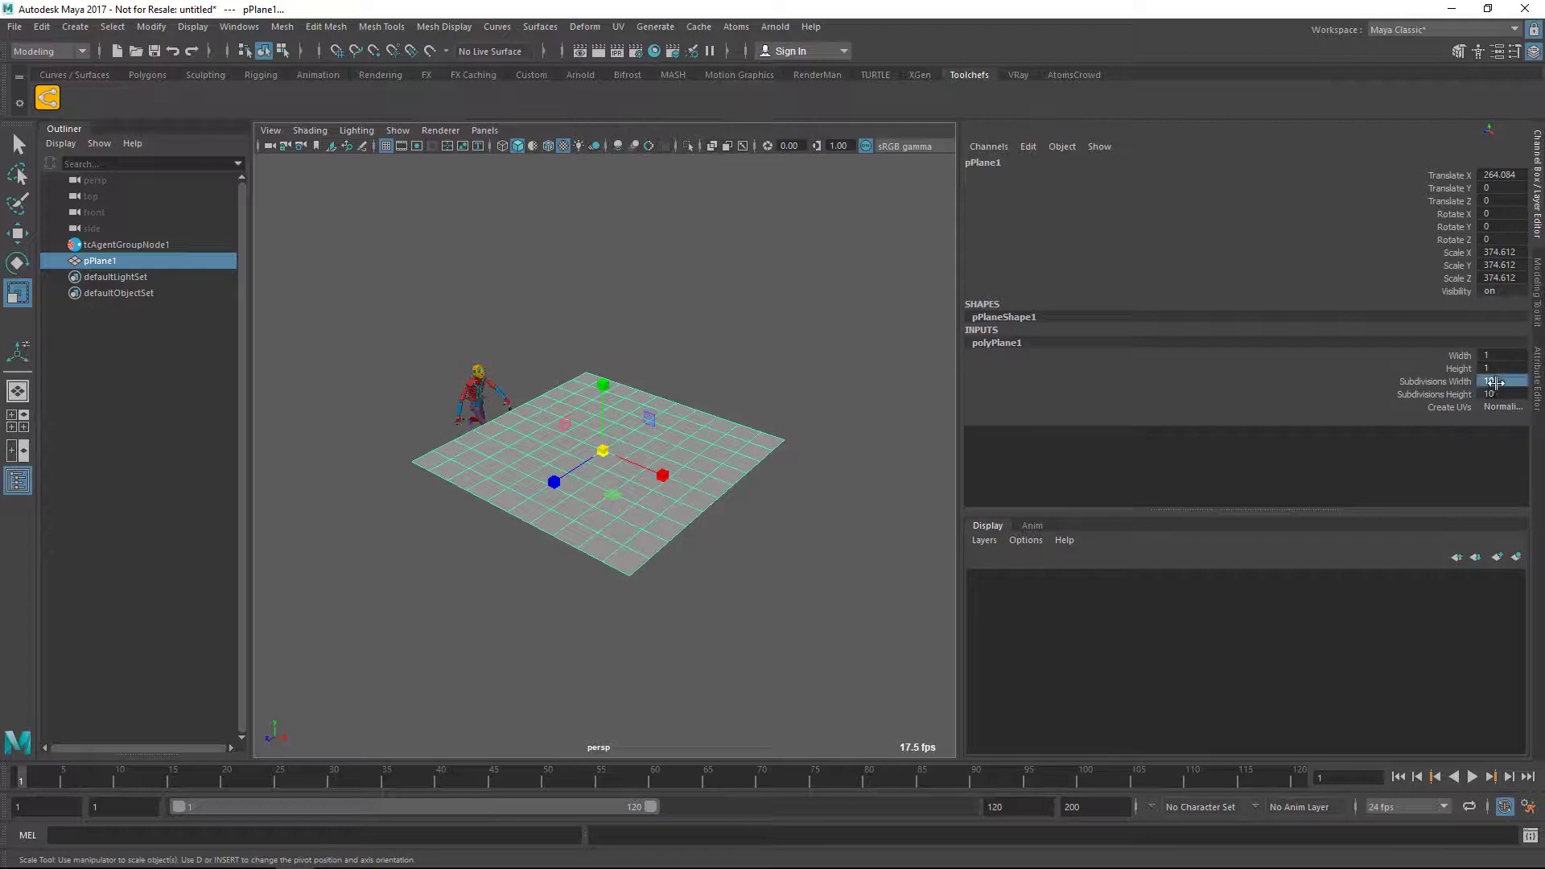
pyautogui.write('2')
pyautogui.press('Return')
pyautogui.click(718, 432)
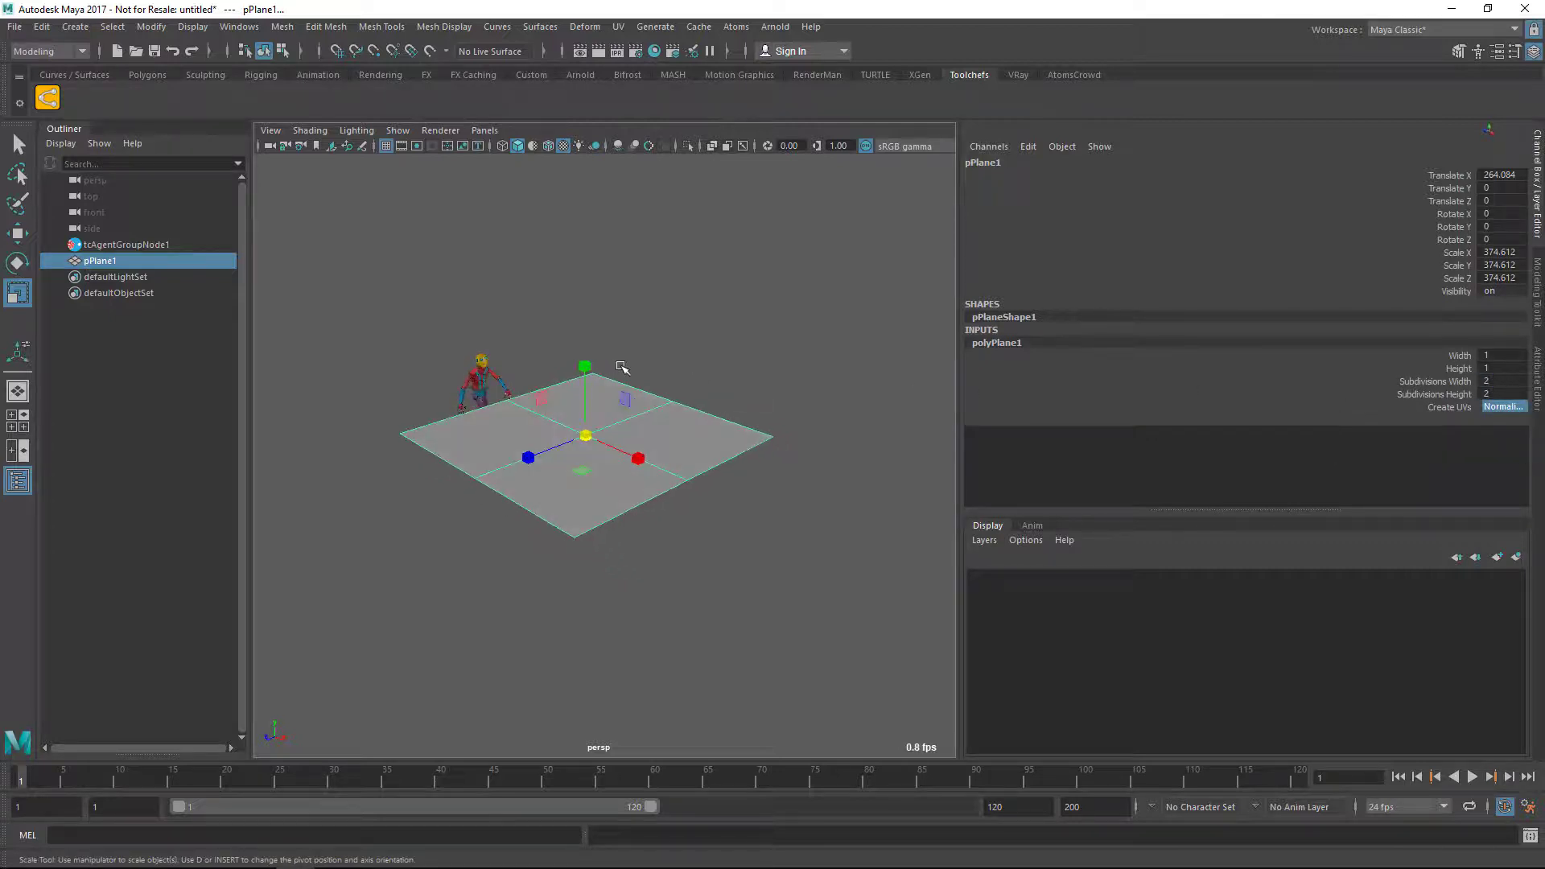
# Step: In the agent group's addMetadata module, set the metadata name to triggerMetadata and the type to double
pyautogui.moveTo(428, 336); pyautogui.dragTo(496, 395)
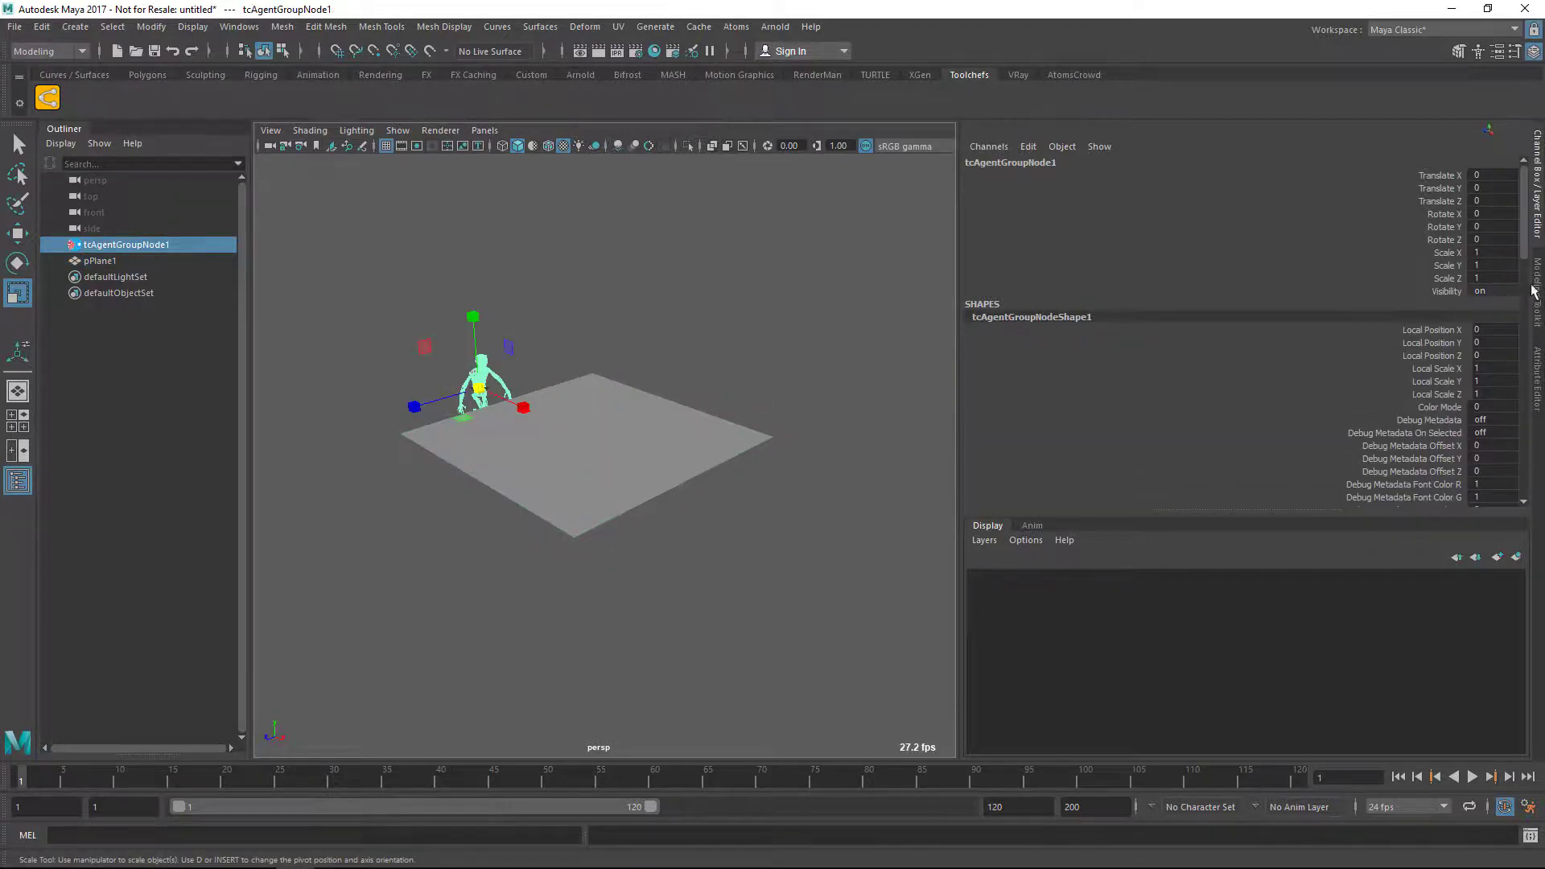
pyautogui.click(1538, 366)
pyautogui.scroll(-2, 1063, 358)
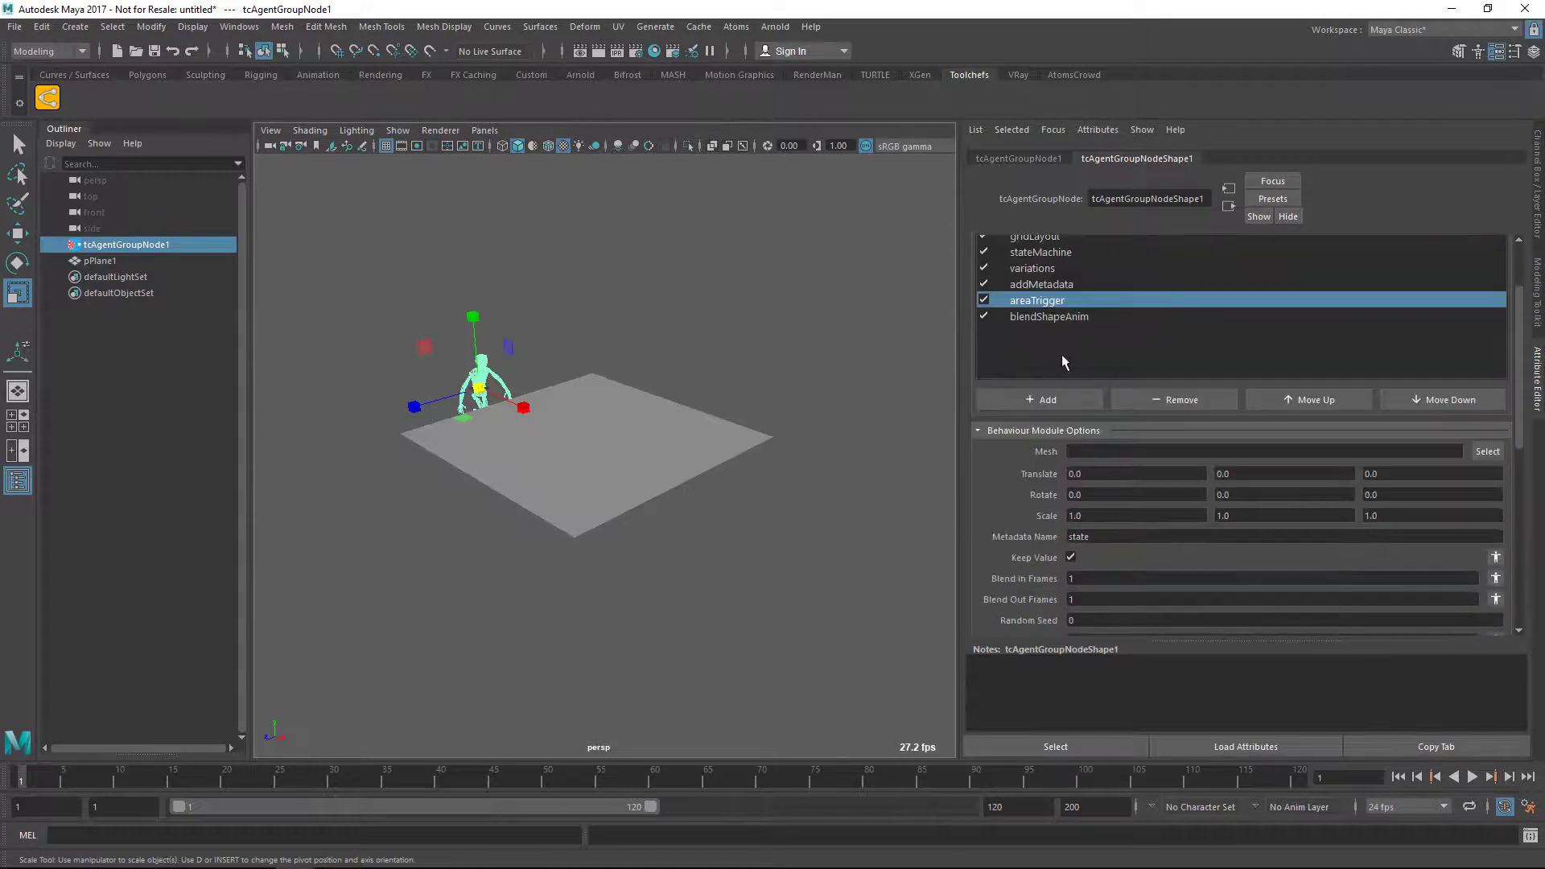
pyautogui.scroll(2, 1060, 339)
pyautogui.click(1060, 333)
pyautogui.scroll(-2, 1095, 429)
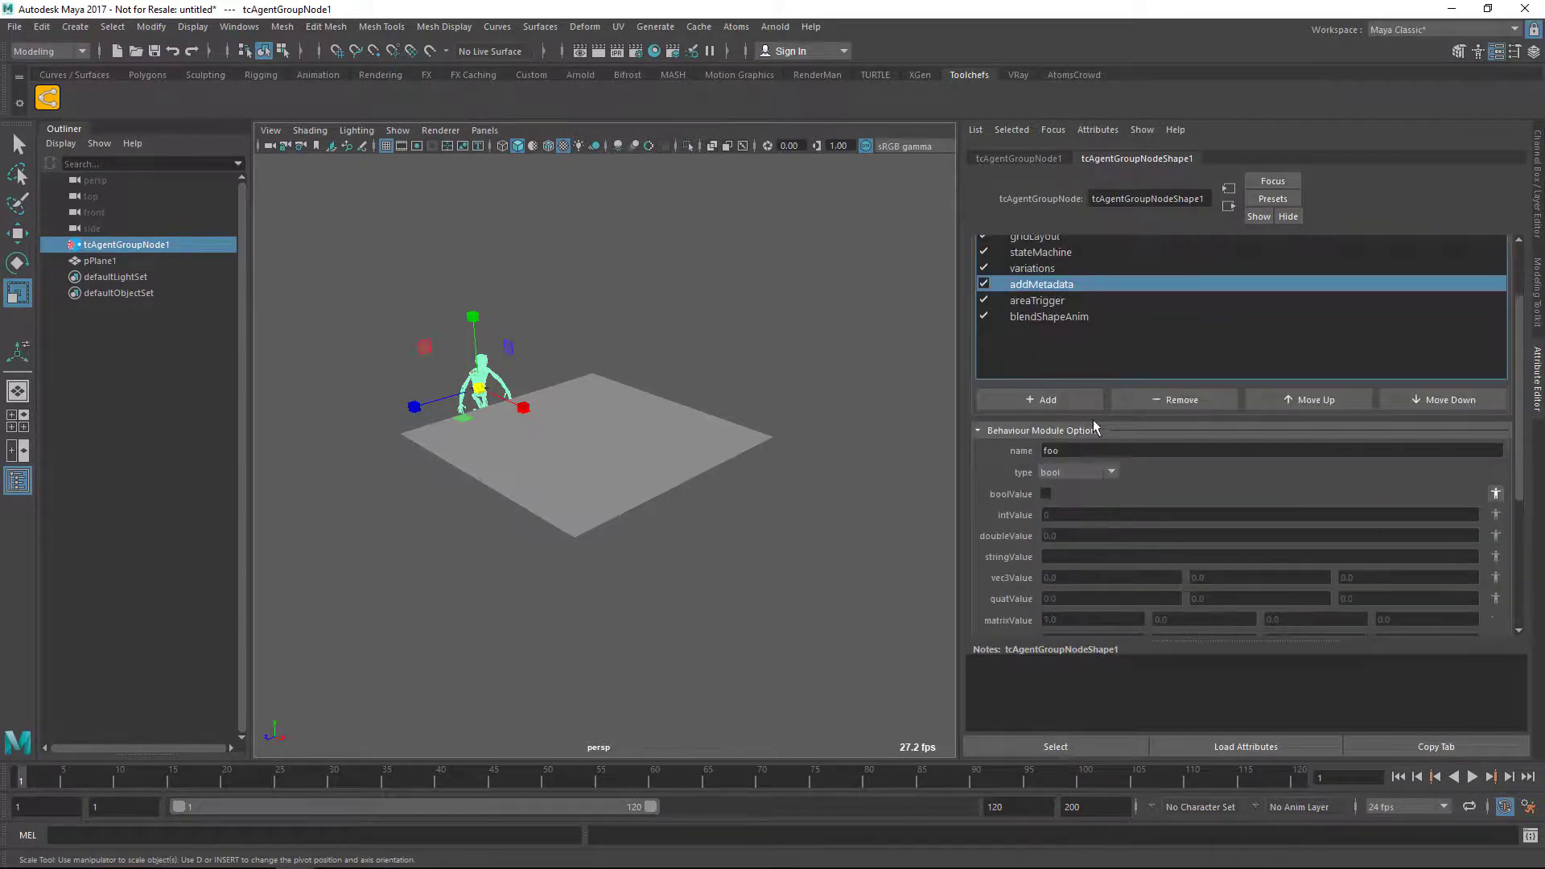
pyautogui.doubleClick(1083, 451)
pyautogui.write('triggerMetadata')
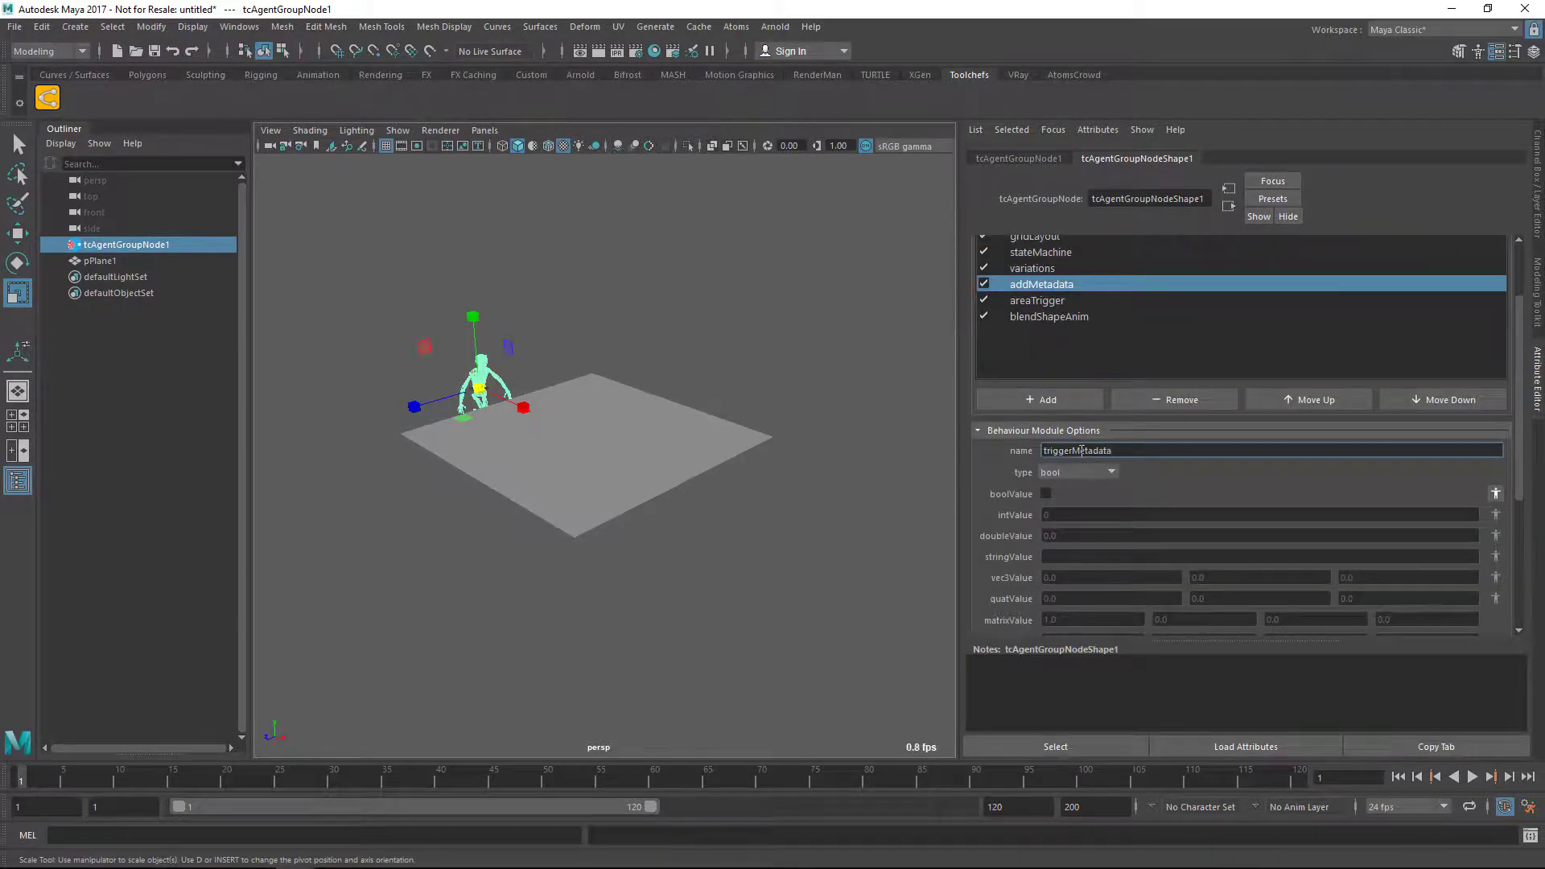
pyautogui.scroll(-1, 1039, 355)
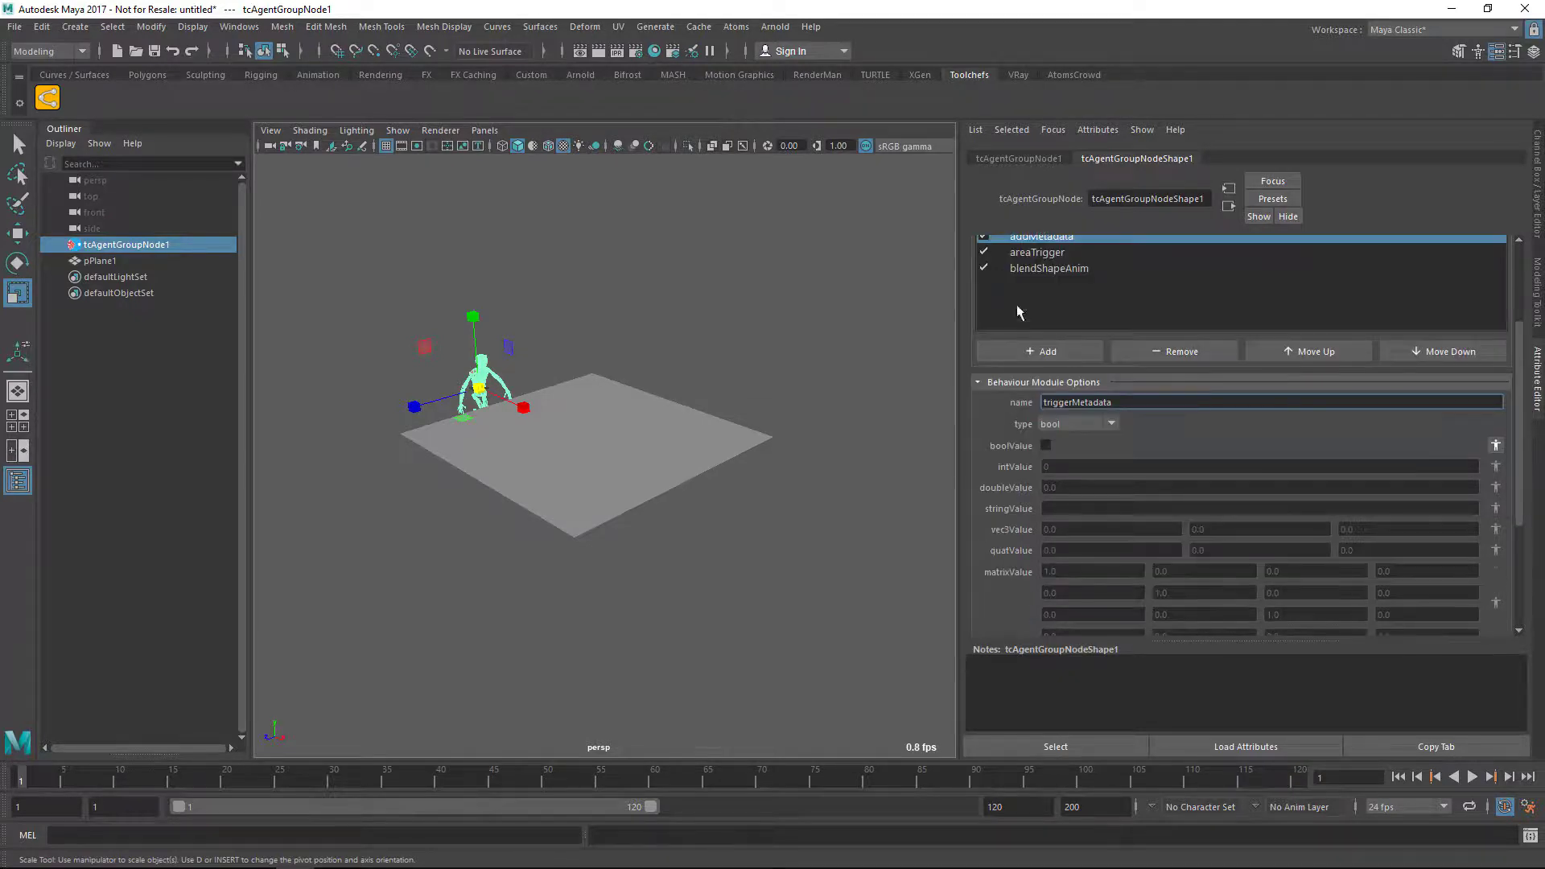
pyautogui.click(1061, 422)
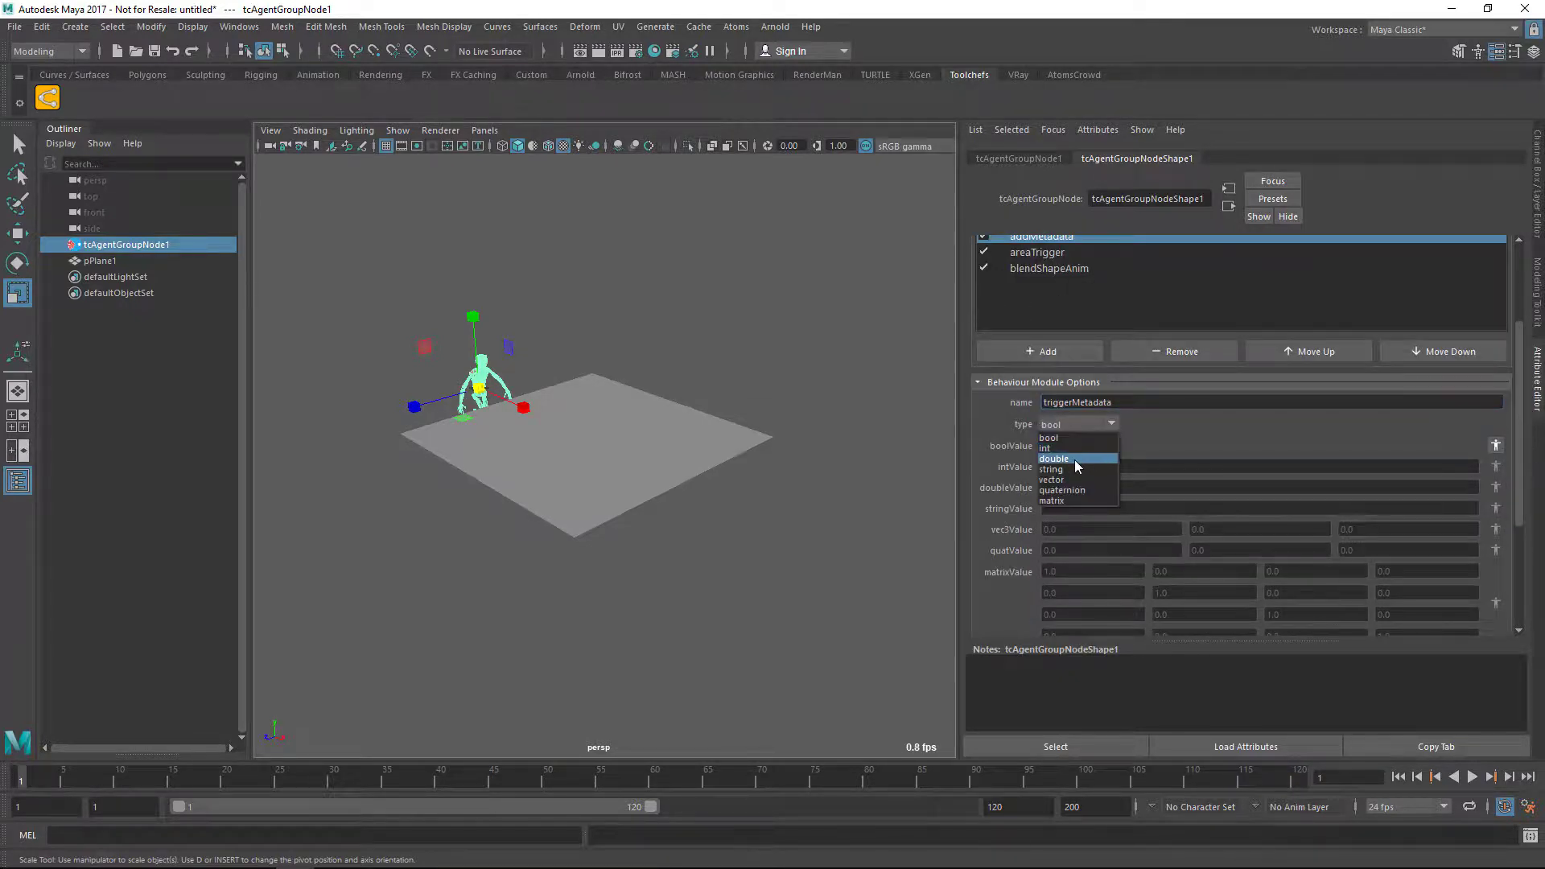
pyautogui.click(1074, 461)
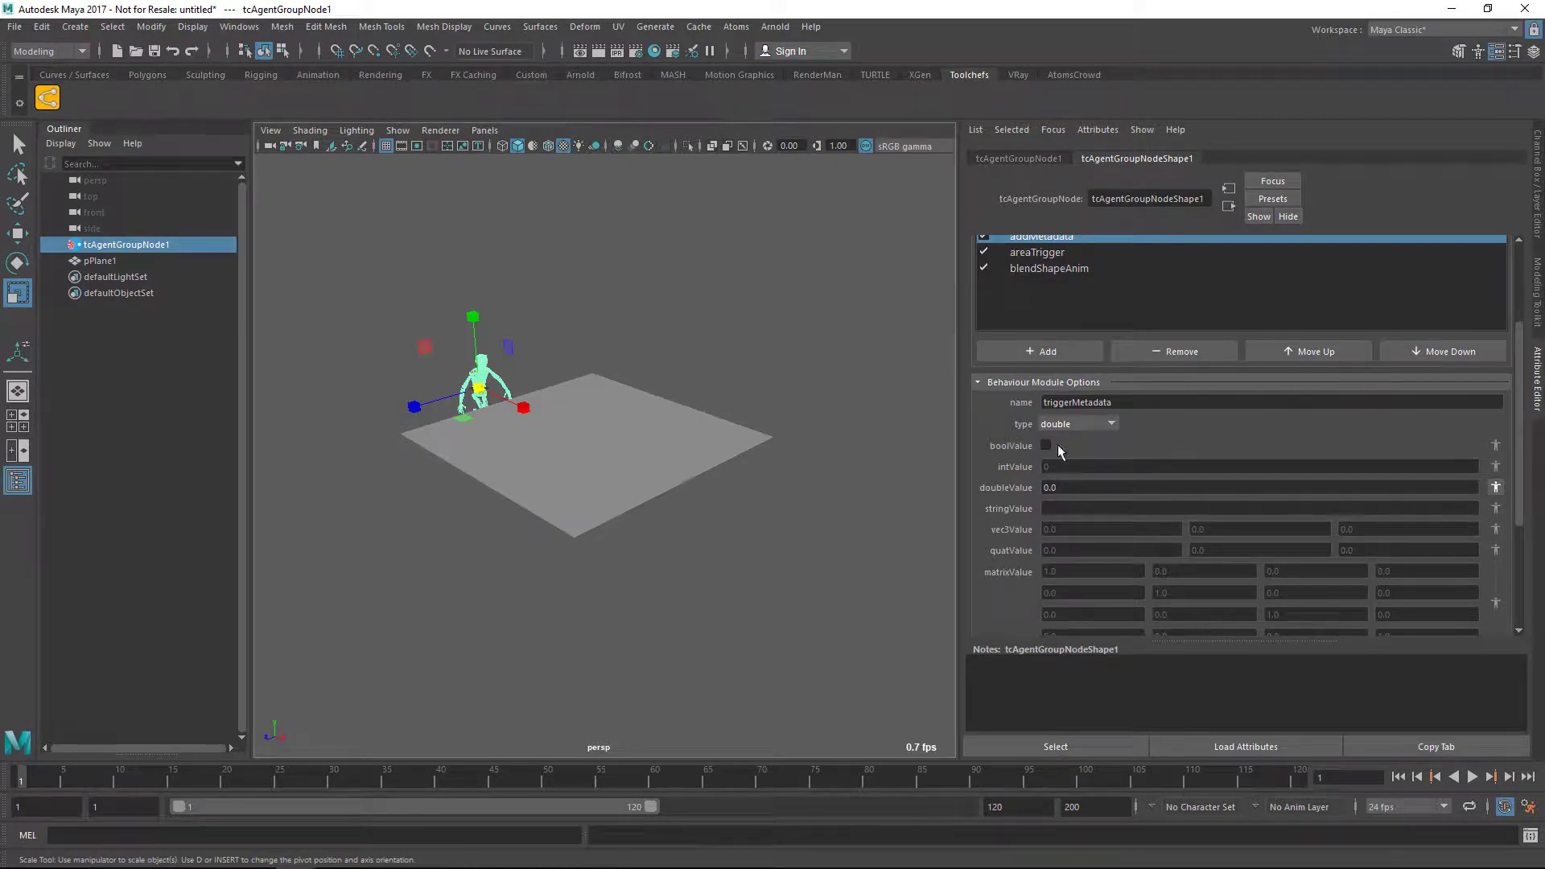
# Step: Assign pPlane1 as the areaTrigger module's mesh and set its metadata name to triggerMetadata
pyautogui.click(1052, 254)
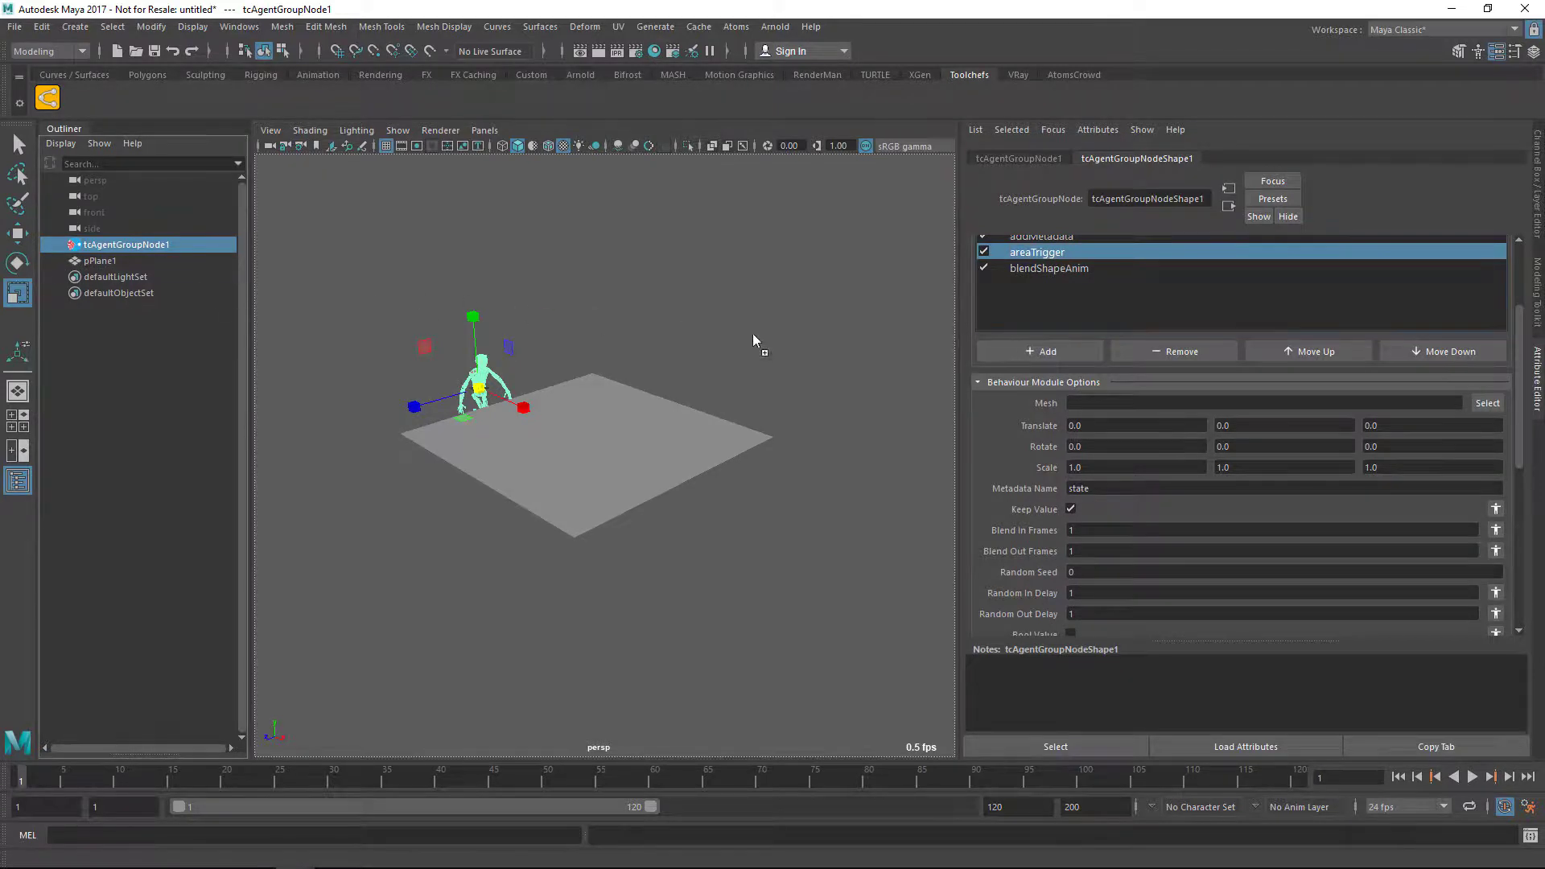
pyautogui.moveTo(1094, 404); pyautogui.dragTo(1096, 403, button='middle')
pyautogui.doubleClick(1105, 488)
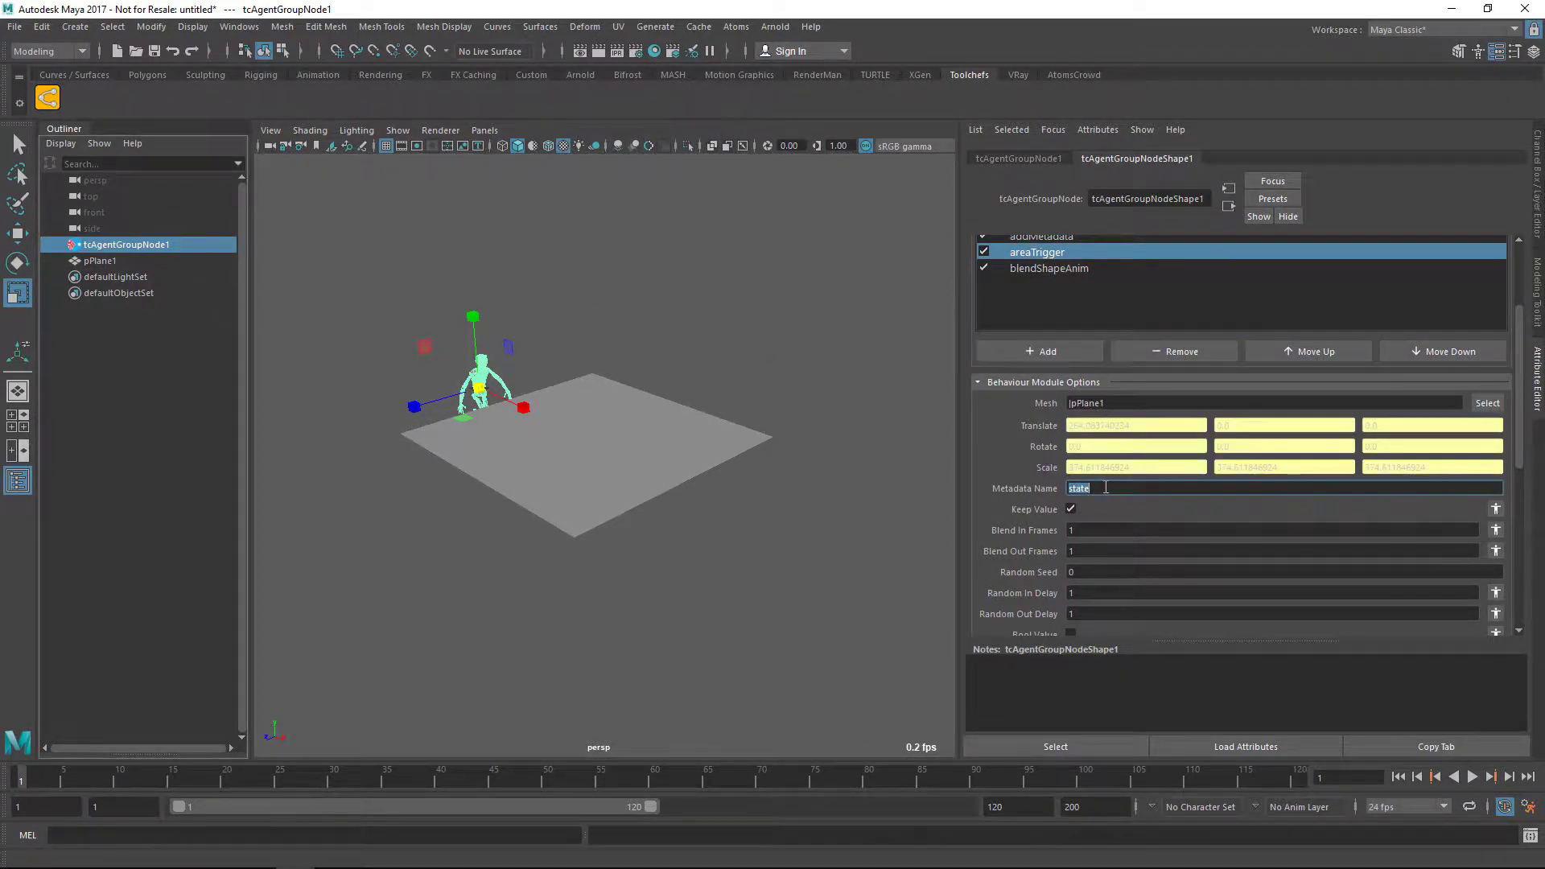
pyautogui.write('triggerMetadata')
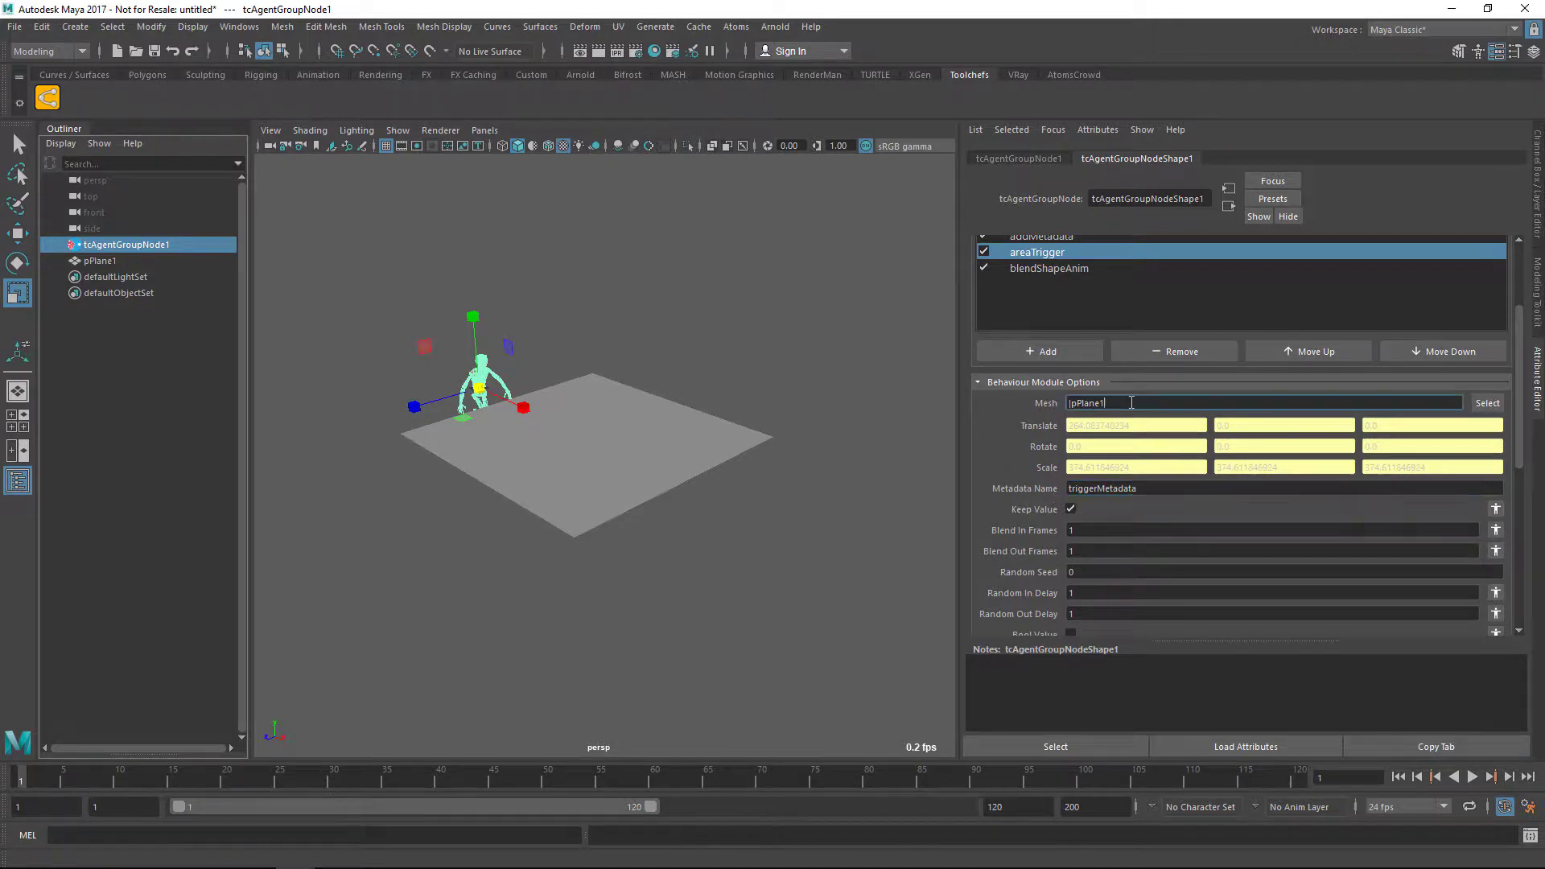
# Step: Set the areaTrigger module's double value to 1
pyautogui.scroll(-2, 1127, 455)
pyautogui.scroll(-2, 1091, 509)
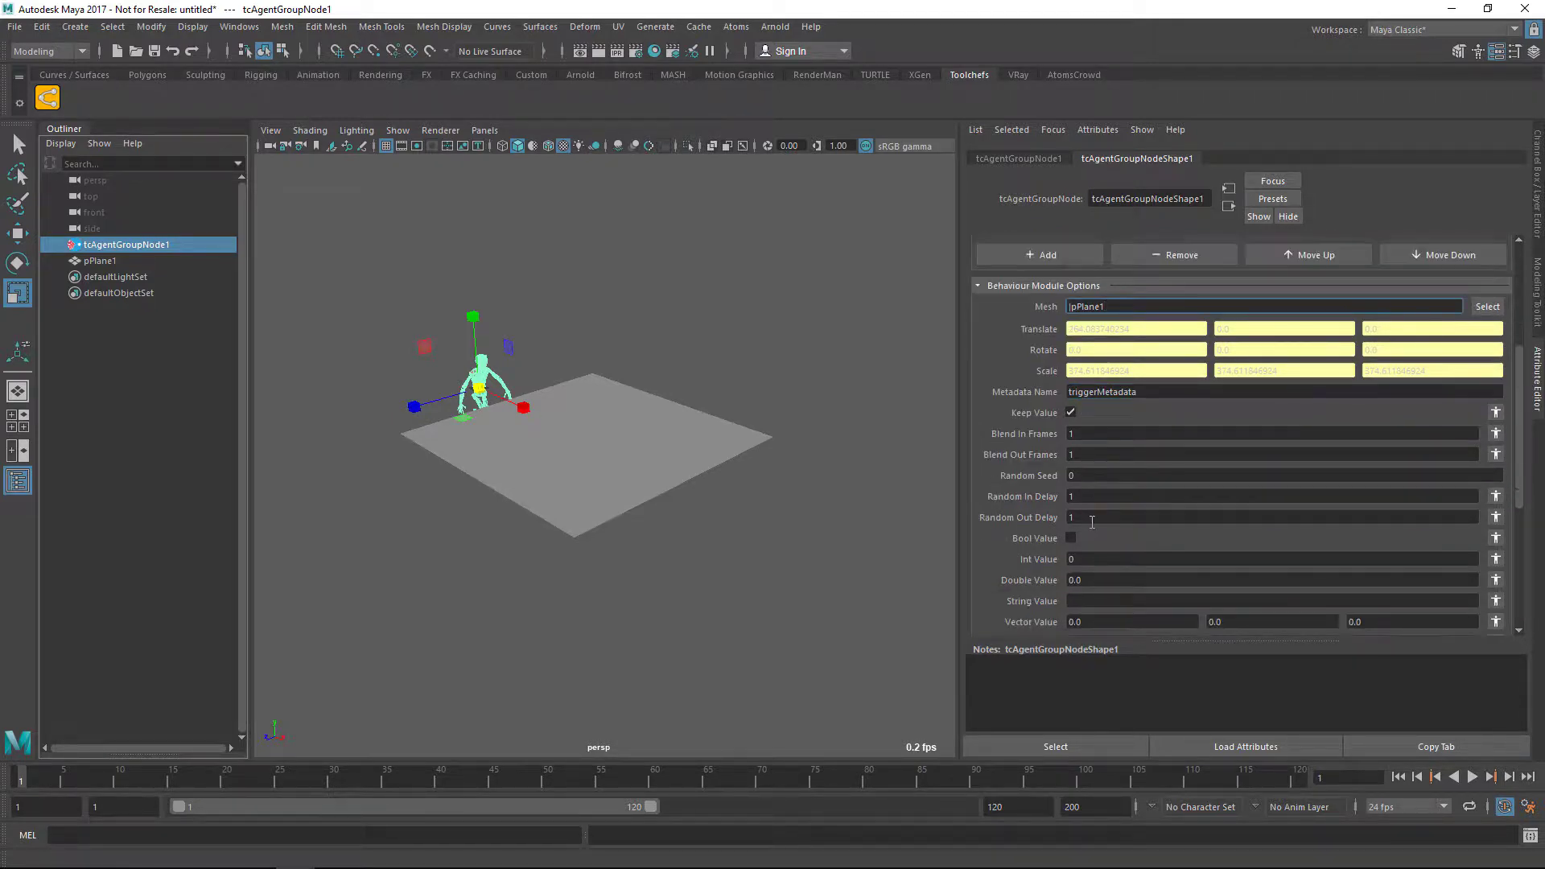
pyautogui.click(1084, 576)
pyautogui.write('1')
pyautogui.press('Tab')
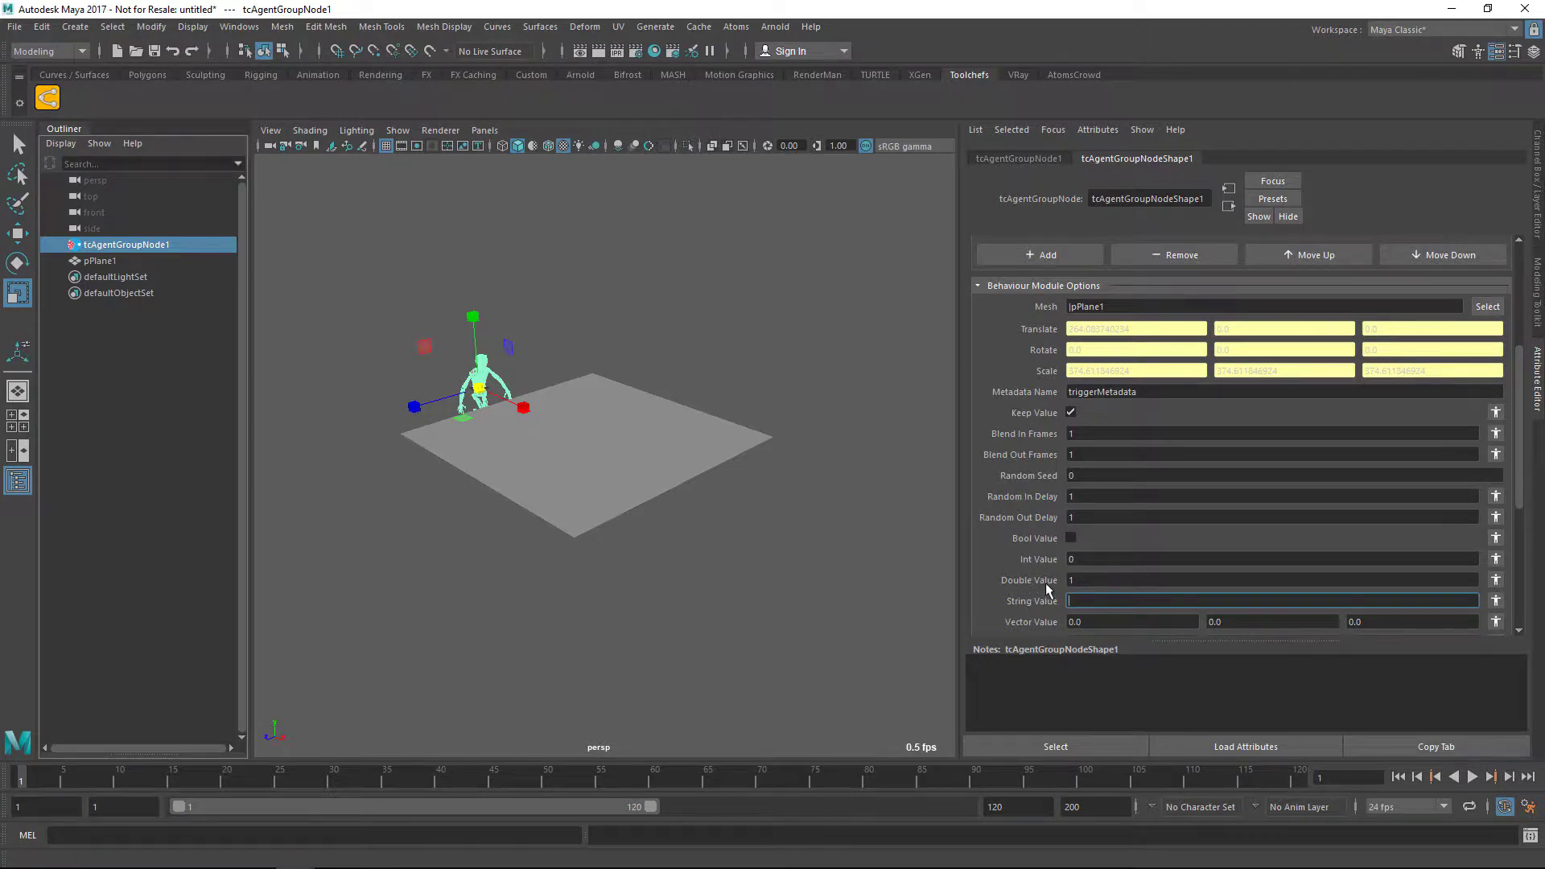
# Step: Play the simulation to check the agent's face as it crosses the trigger plane, then return to the first frame
pyautogui.scroll(3, 1080, 553)
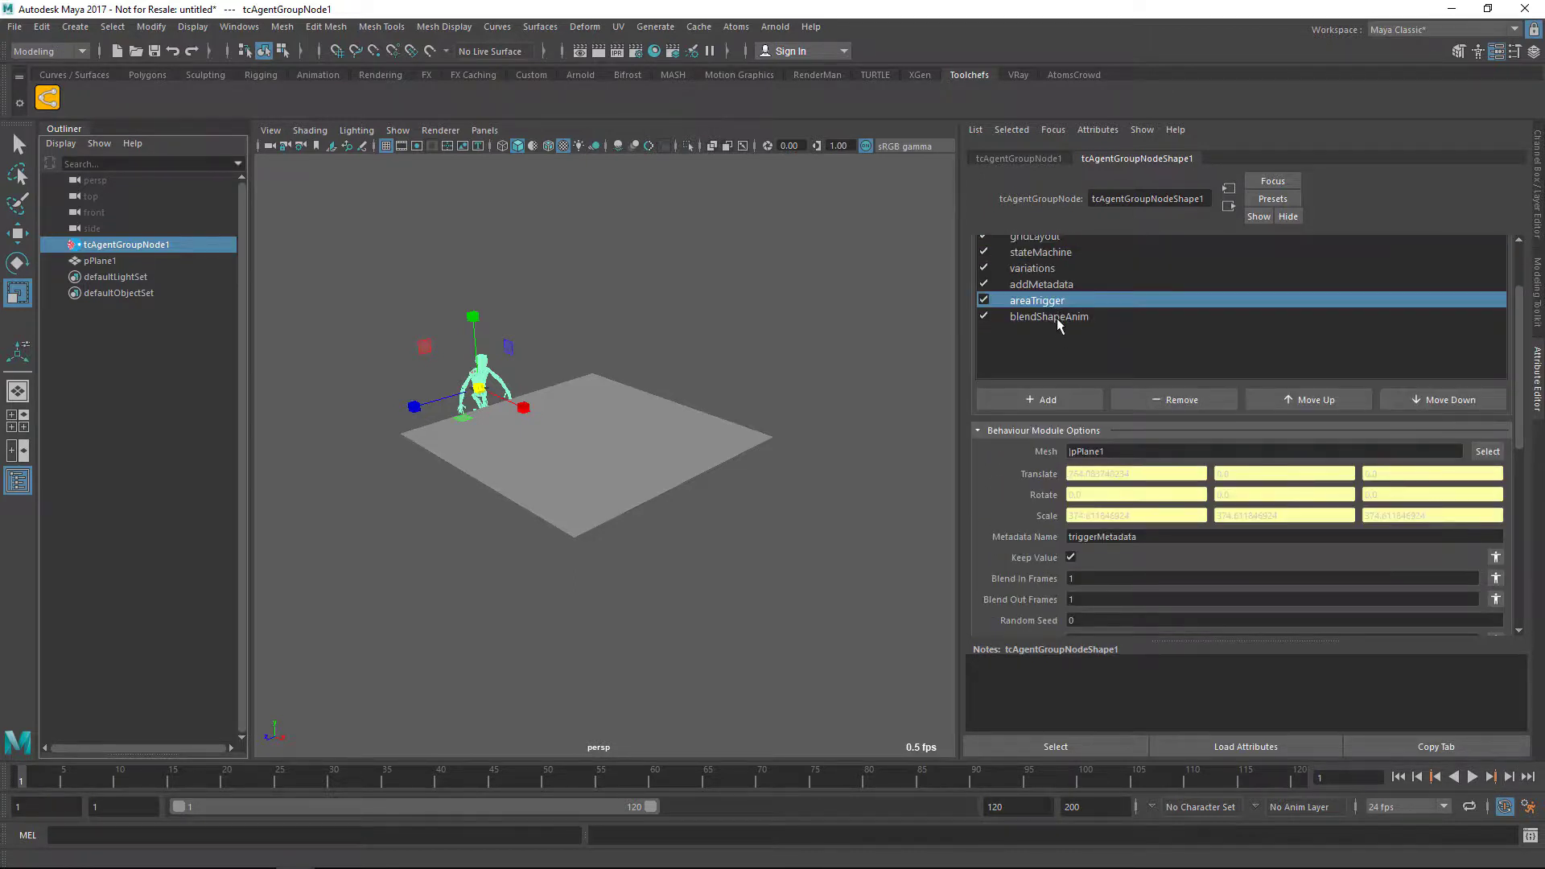
pyautogui.click(1472, 776)
pyautogui.scroll(3, 684, 577)
pyautogui.keyDown('alt'); pyautogui.moveTo(683, 576); pyautogui.dragTo(745, 472); pyautogui.keyUp('alt')
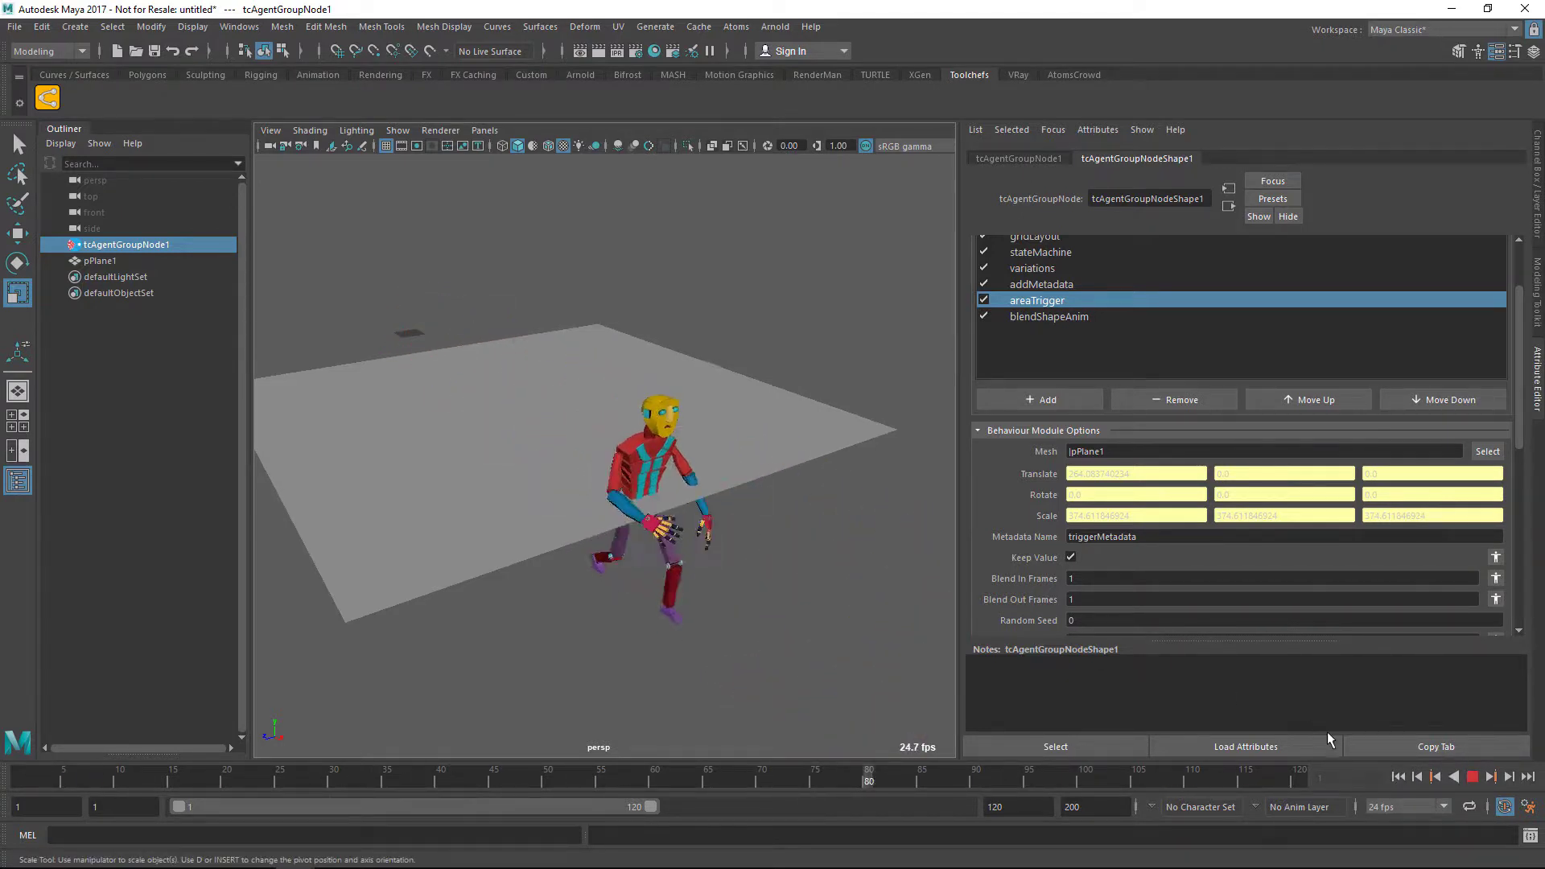
pyautogui.click(1473, 777)
pyautogui.click(1399, 777)
# Step: Move the trigger plane along its X axis, farther away from the agent's starting position
pyautogui.keyDown('alt'); pyautogui.moveTo(483, 419); pyautogui.dragTo(636, 483); pyautogui.keyUp('alt')
pyautogui.click(644, 487)
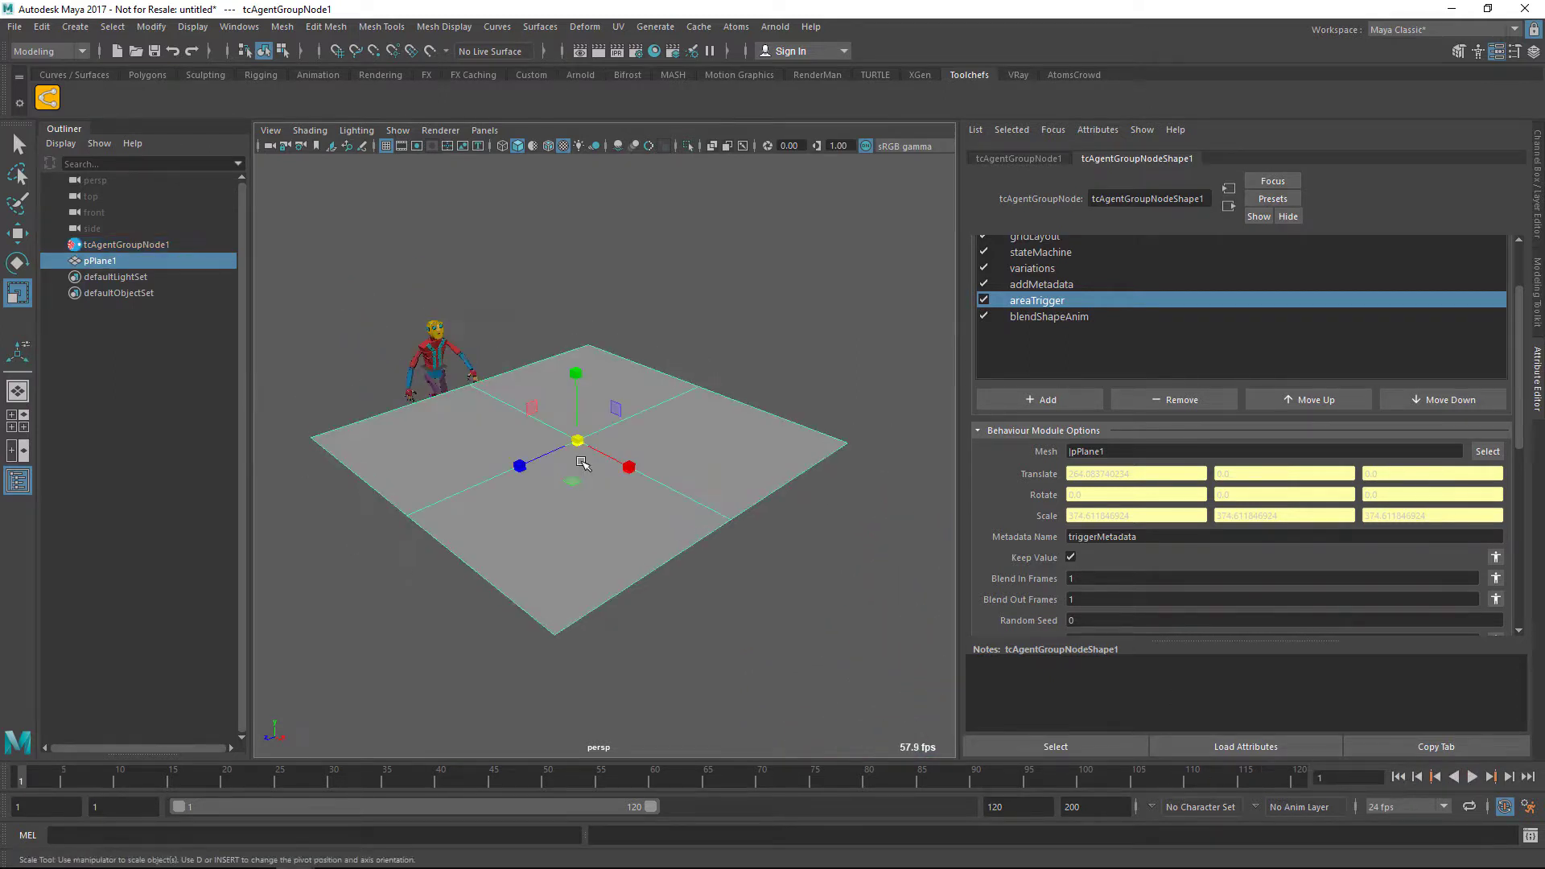
pyautogui.press('w')
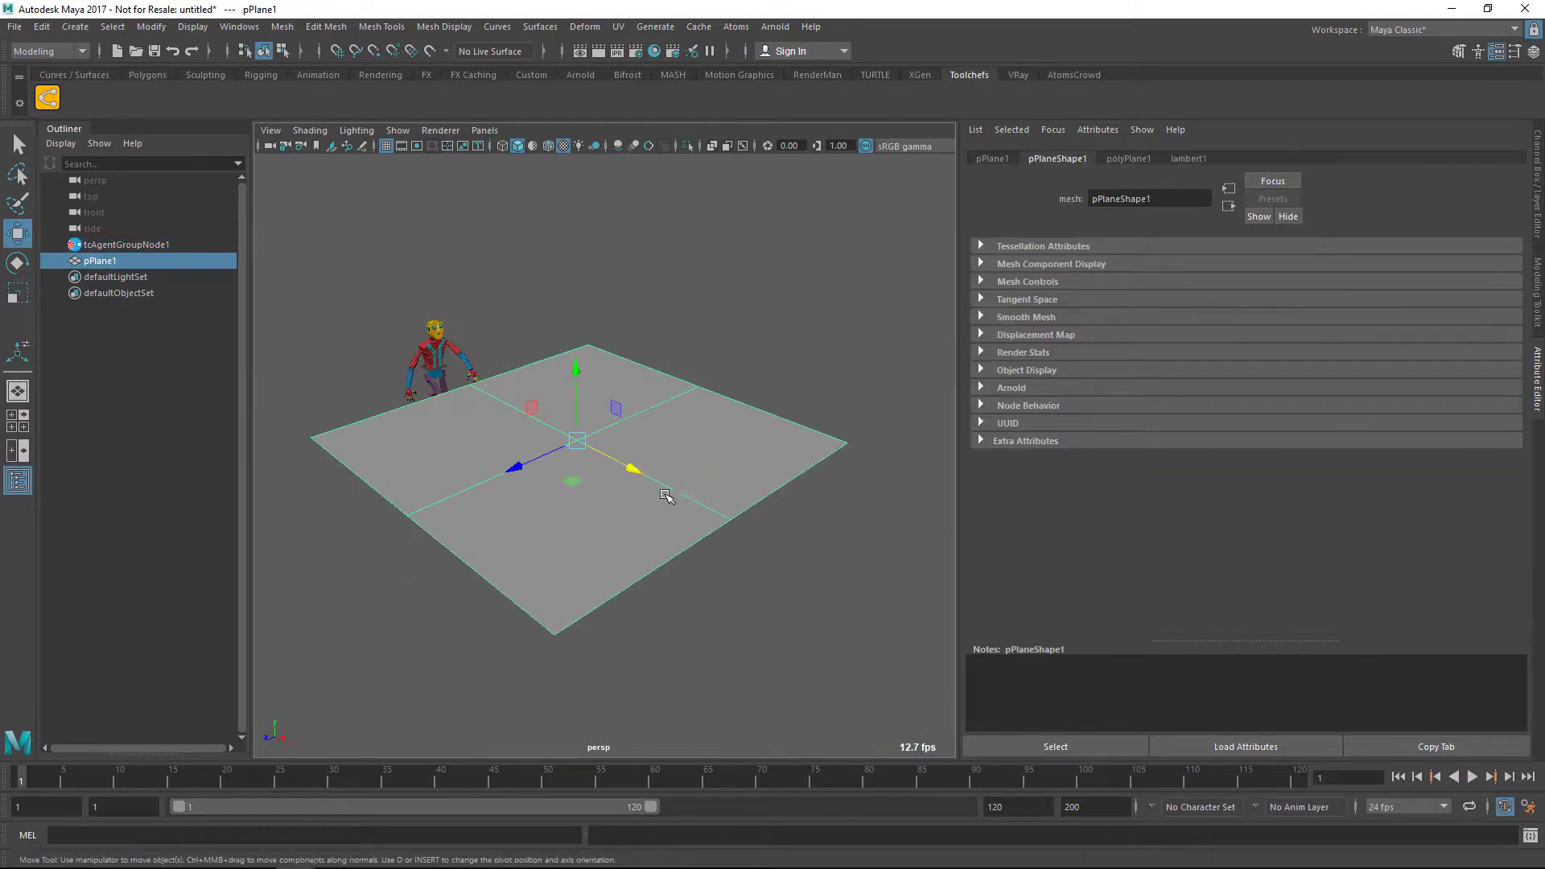
pyautogui.keyDown('alt'); pyautogui.moveTo(636, 467); pyautogui.dragTo(712, 418, button='right'); pyautogui.keyUp('alt')
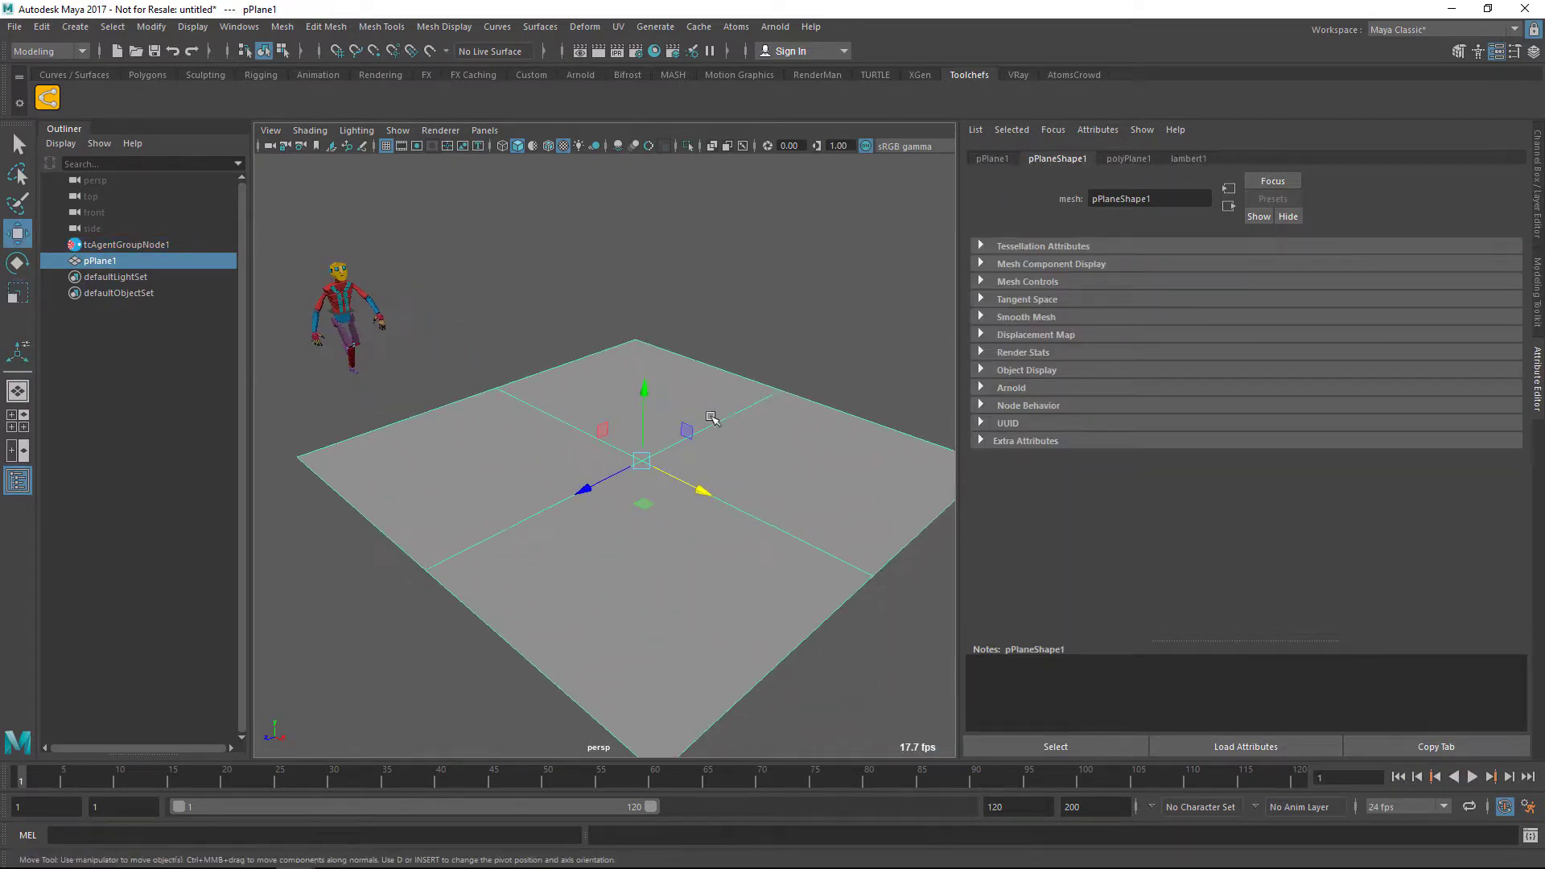
pyautogui.keyDown('alt'); pyautogui.moveTo(701, 495); pyautogui.dragTo(689, 475, button='right'); pyautogui.keyUp('alt')
pyautogui.keyDown('alt'); pyautogui.moveTo(690, 475); pyautogui.dragTo(563, 451); pyautogui.keyUp('alt')
# Step: Select the agent group and replay the simulation to check the face against the repositioned trigger plane
pyautogui.click(126, 244)
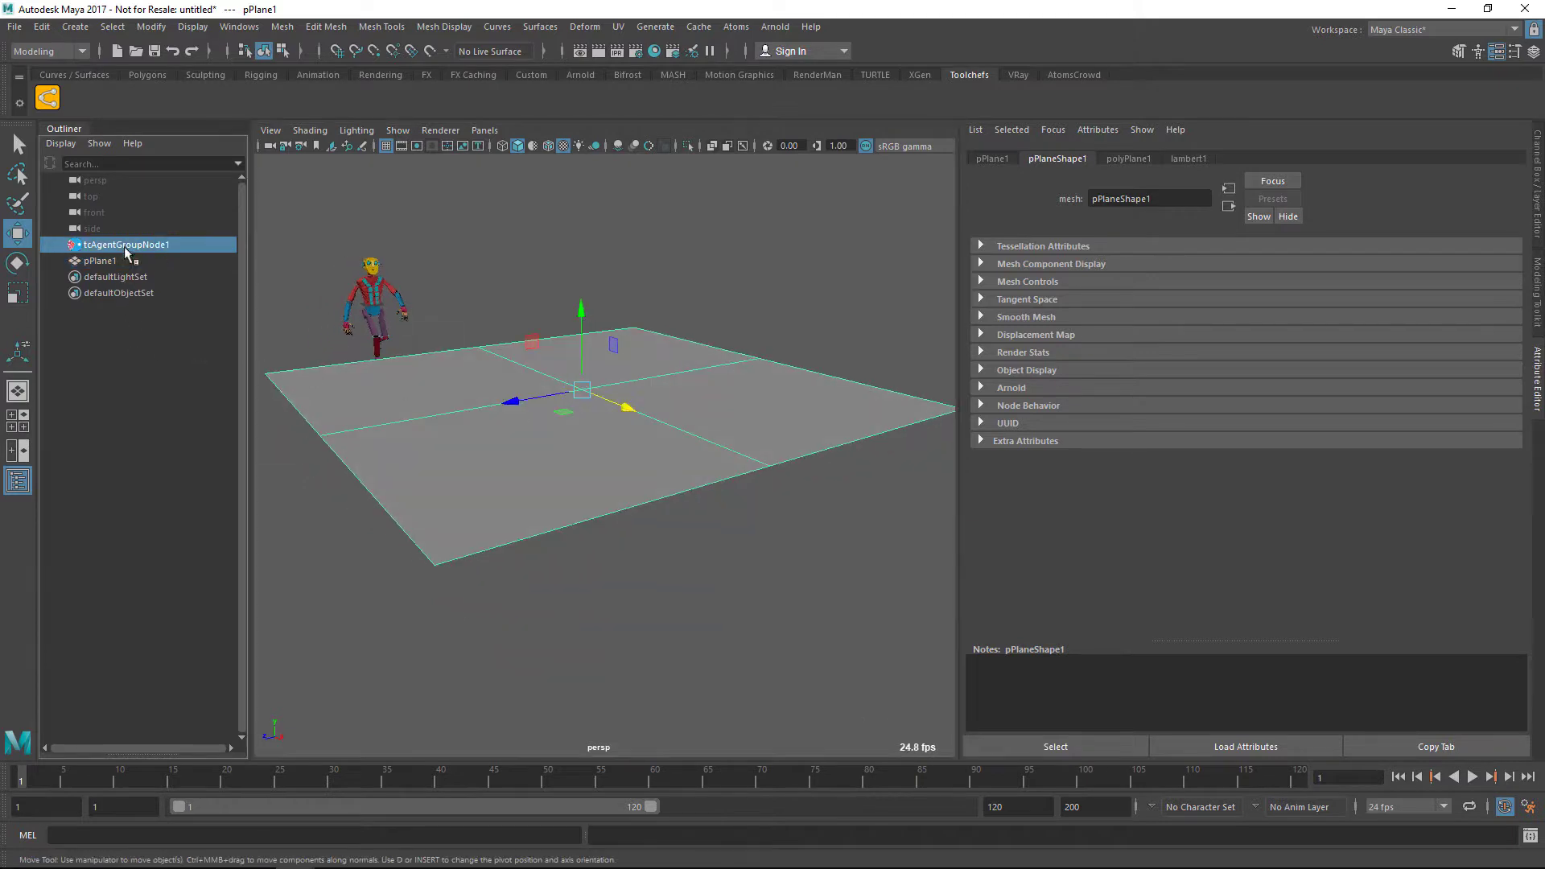
pyautogui.keyDown('alt'); pyautogui.moveTo(435, 414); pyautogui.dragTo(483, 424); pyautogui.keyUp('alt')
pyautogui.click(1473, 777)
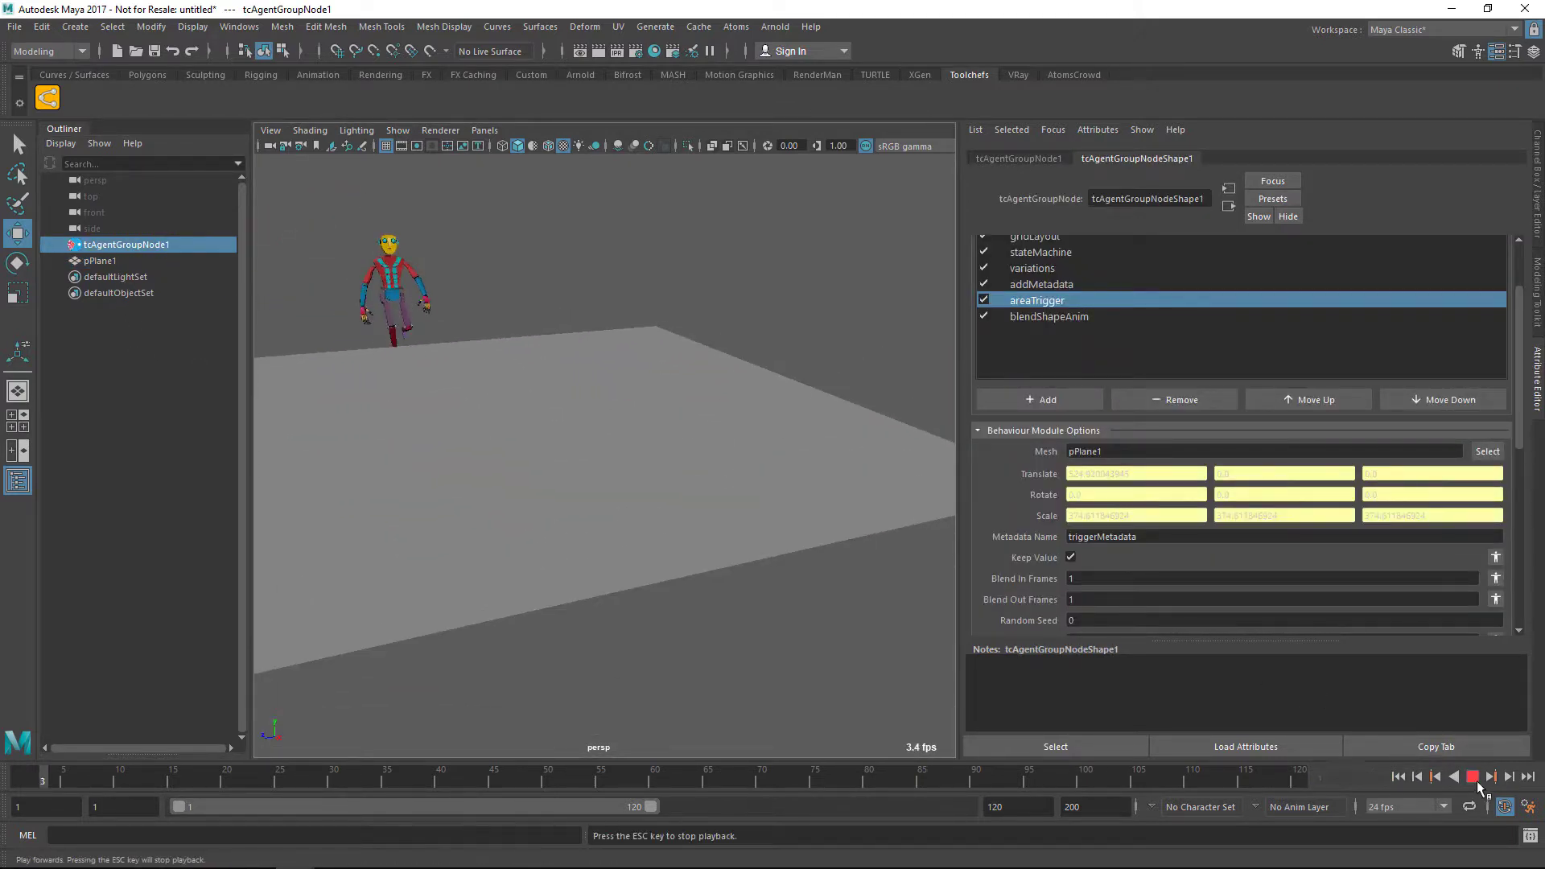